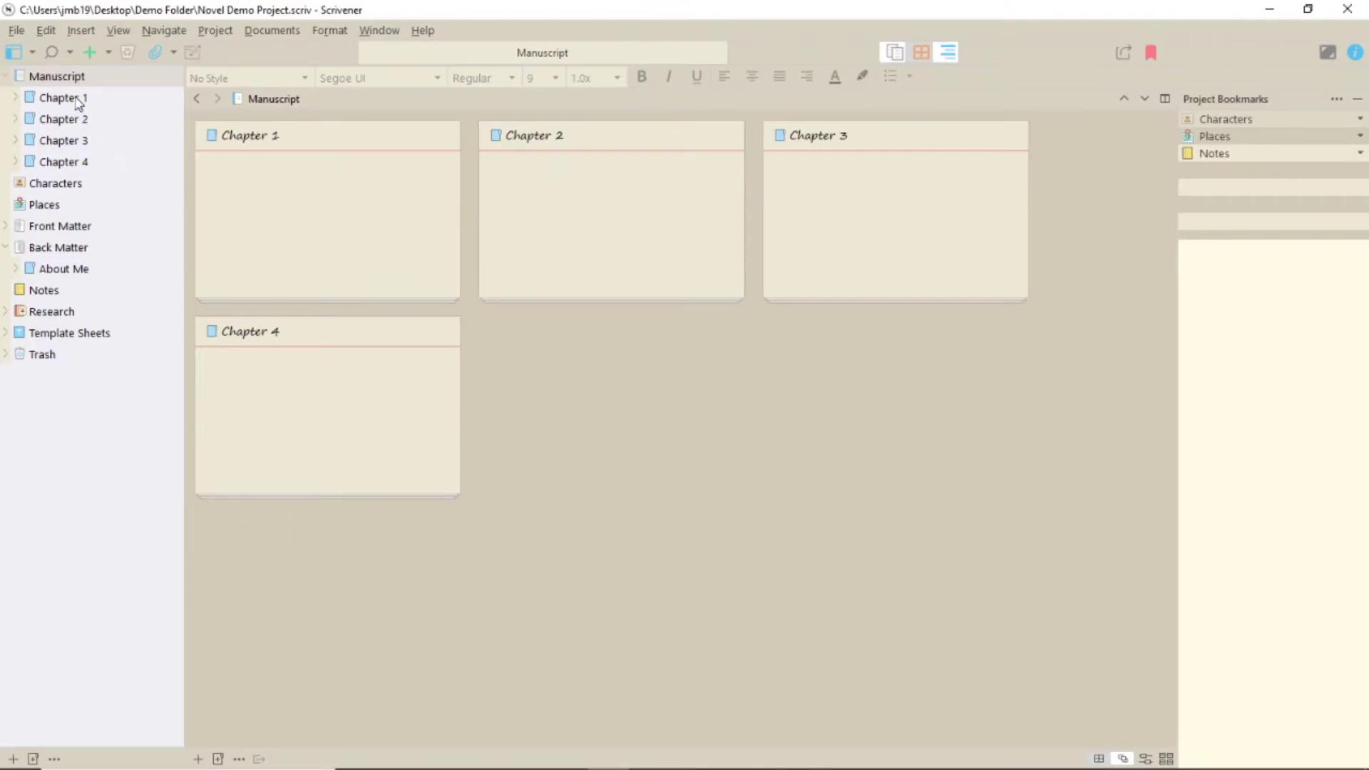
Expand Chapter 1 in the binder and view its first two scenes
{"action": "left_click", "coordinate": [77, 101]}
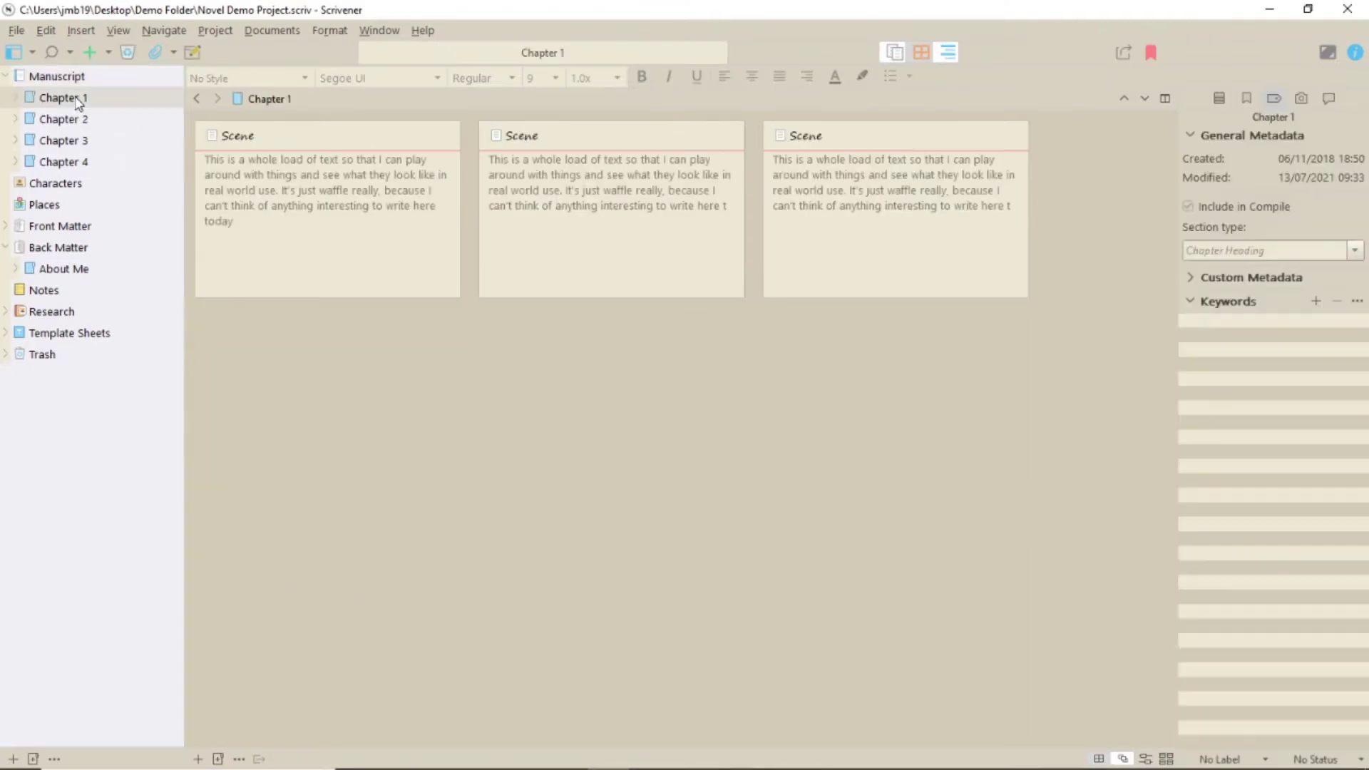
{"action": "left_click", "coordinate": [14, 99]}
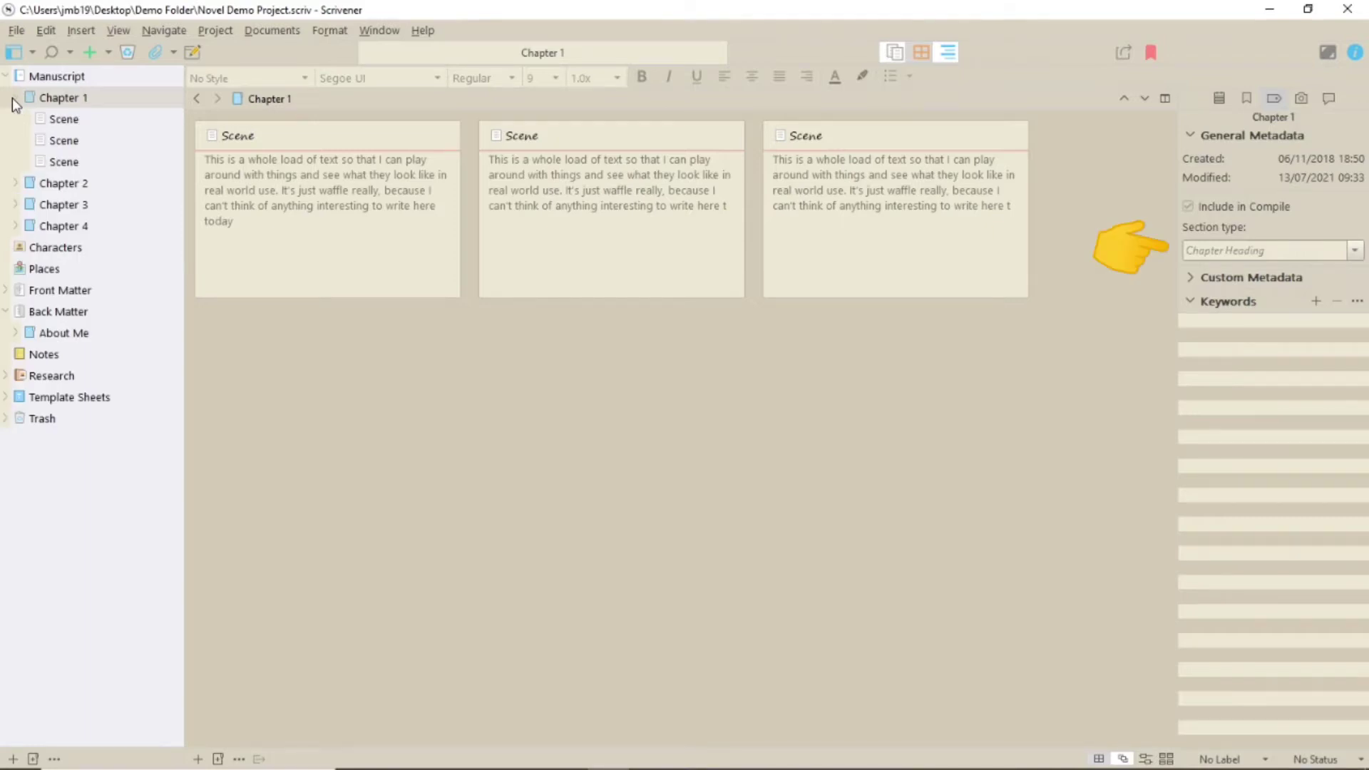
{"action": "left_click", "coordinate": [57, 124]}
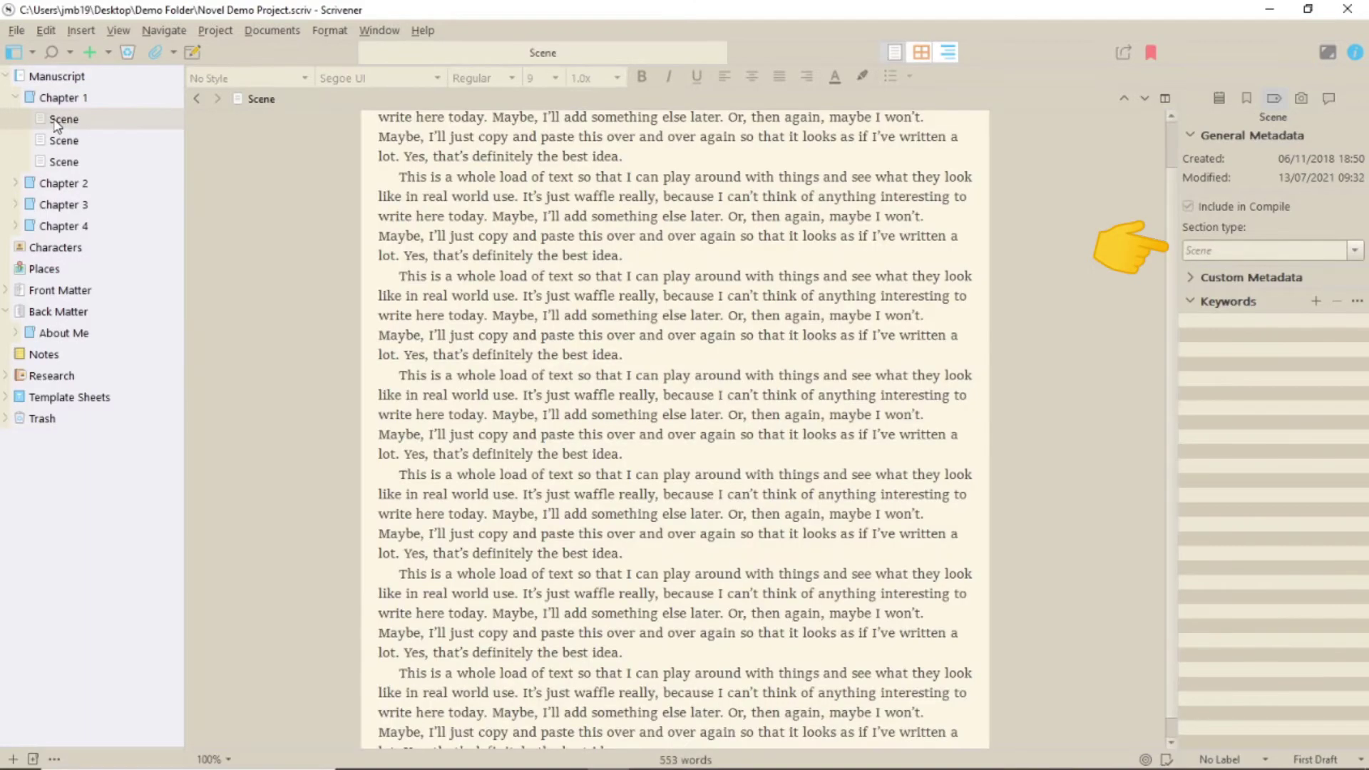
{"action": "left_click", "coordinate": [62, 140]}
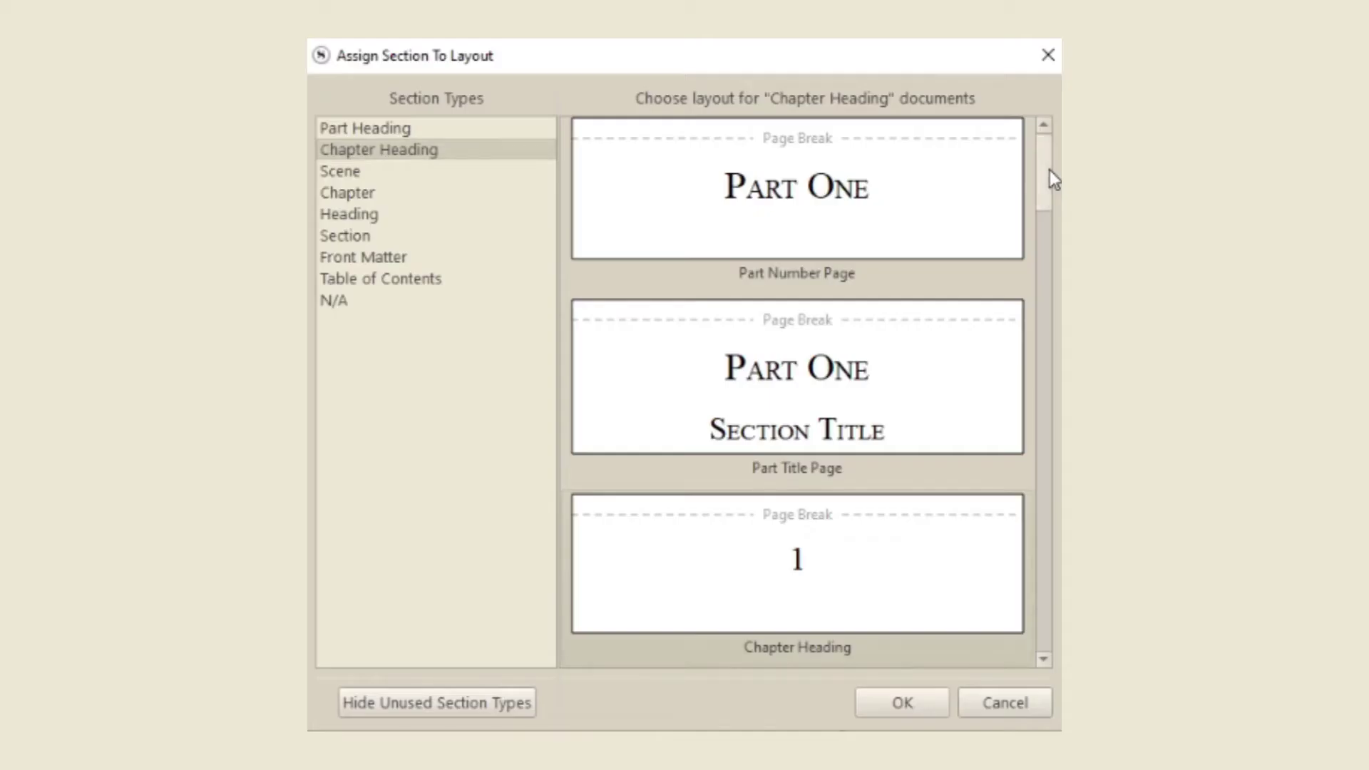
{"action": "mouse_move", "coordinate": [1049, 179]}
{"action": "left_mouse_down"}
{"action": "mouse_move", "coordinate": [1060, 638]}
{"action": "mouse_move", "coordinate": [1060, 268]}
{"action": "left_mouse_up"}
{"action": "scroll", "coordinate": [796, 396], "scroll_direction": "up", "scroll_amount": 3}
{"action": "scroll", "coordinate": [797, 396], "scroll_direction": "up", "scroll_amount": 2}
{"action": "scroll", "coordinate": [797, 396], "scroll_direction": "up", "scroll_amount": 2}
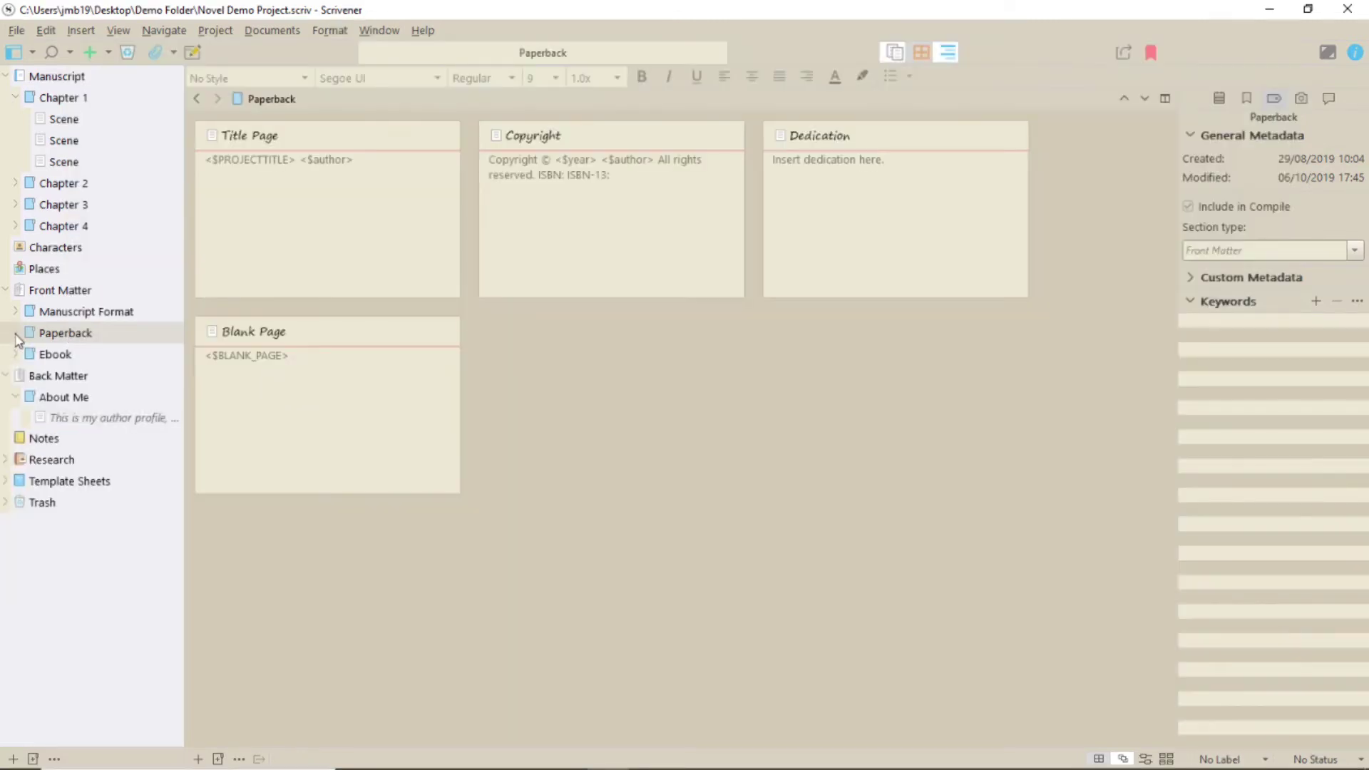
Show the Paperback front matter and open the Title Page on its own
{"action": "left_click", "coordinate": [15, 333]}
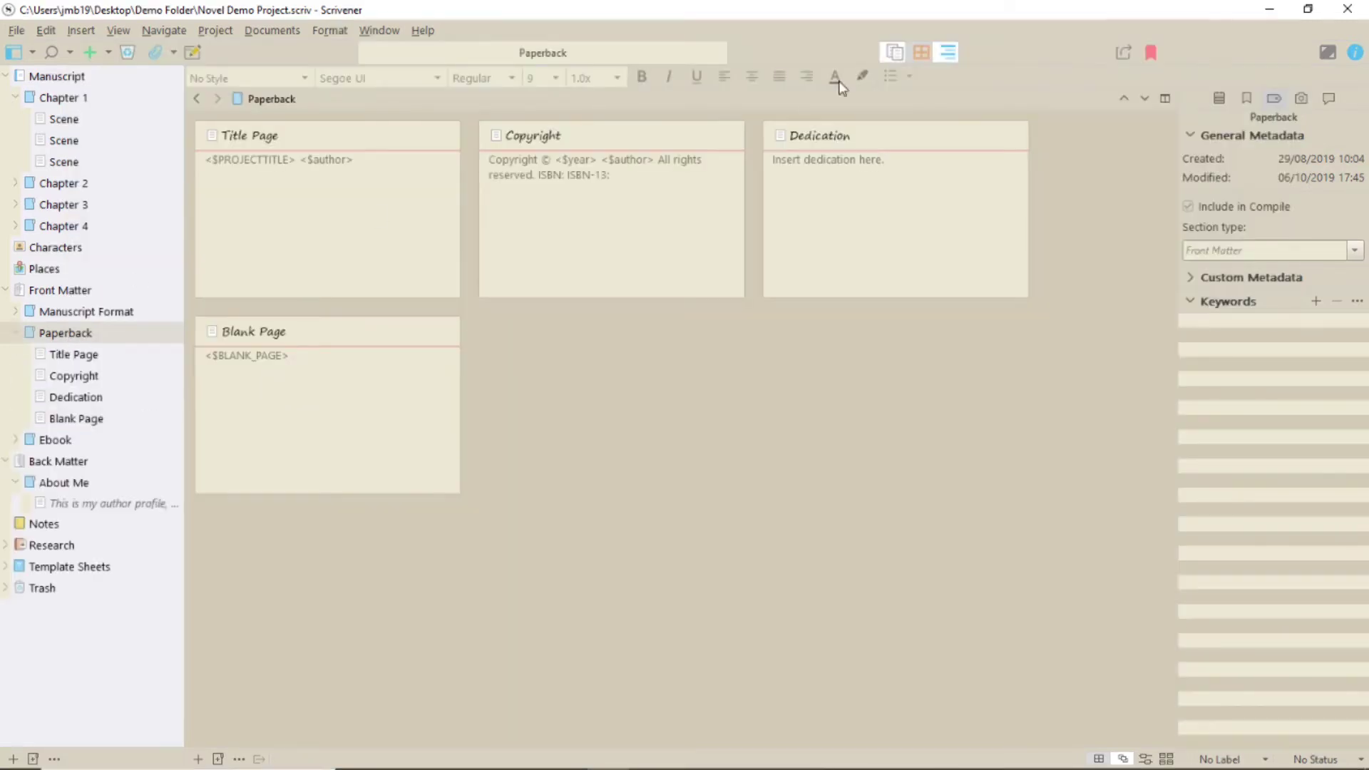
{"action": "left_click", "coordinate": [893, 55]}
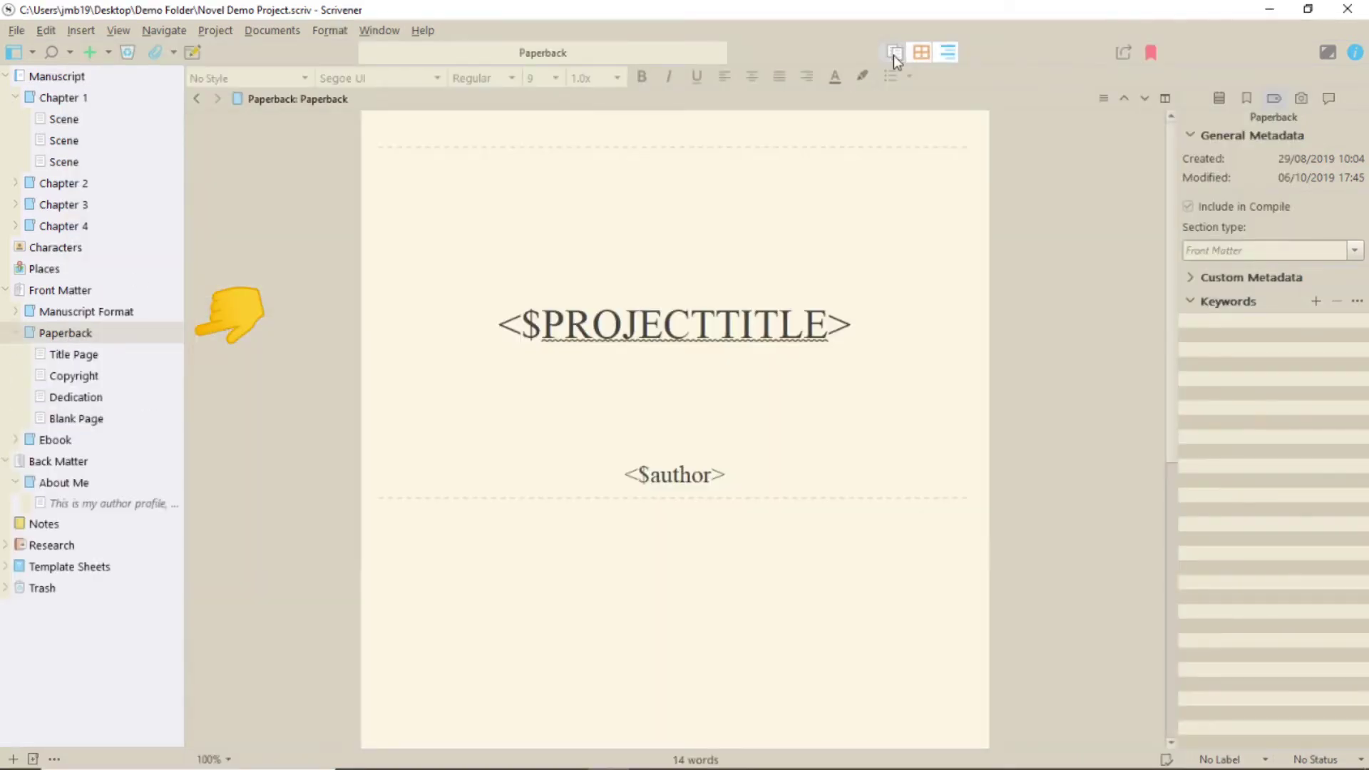
{"action": "left_click", "coordinate": [79, 358]}
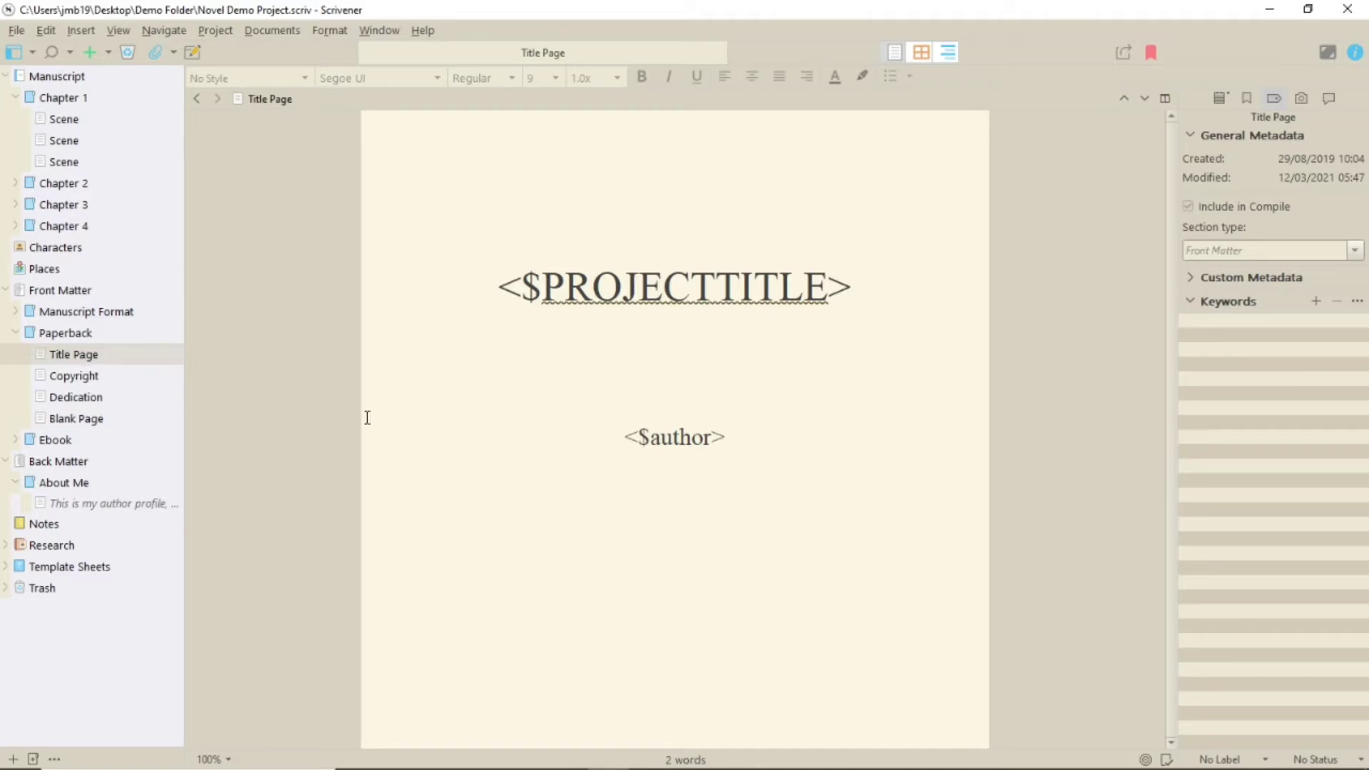
Replace the <$PROJECTTITLE> and <$author> placeholders with MY NOVEL and the author's name
{"action": "left_click_drag", "start_coordinate": [499, 289], "coordinate": [522, 290]}
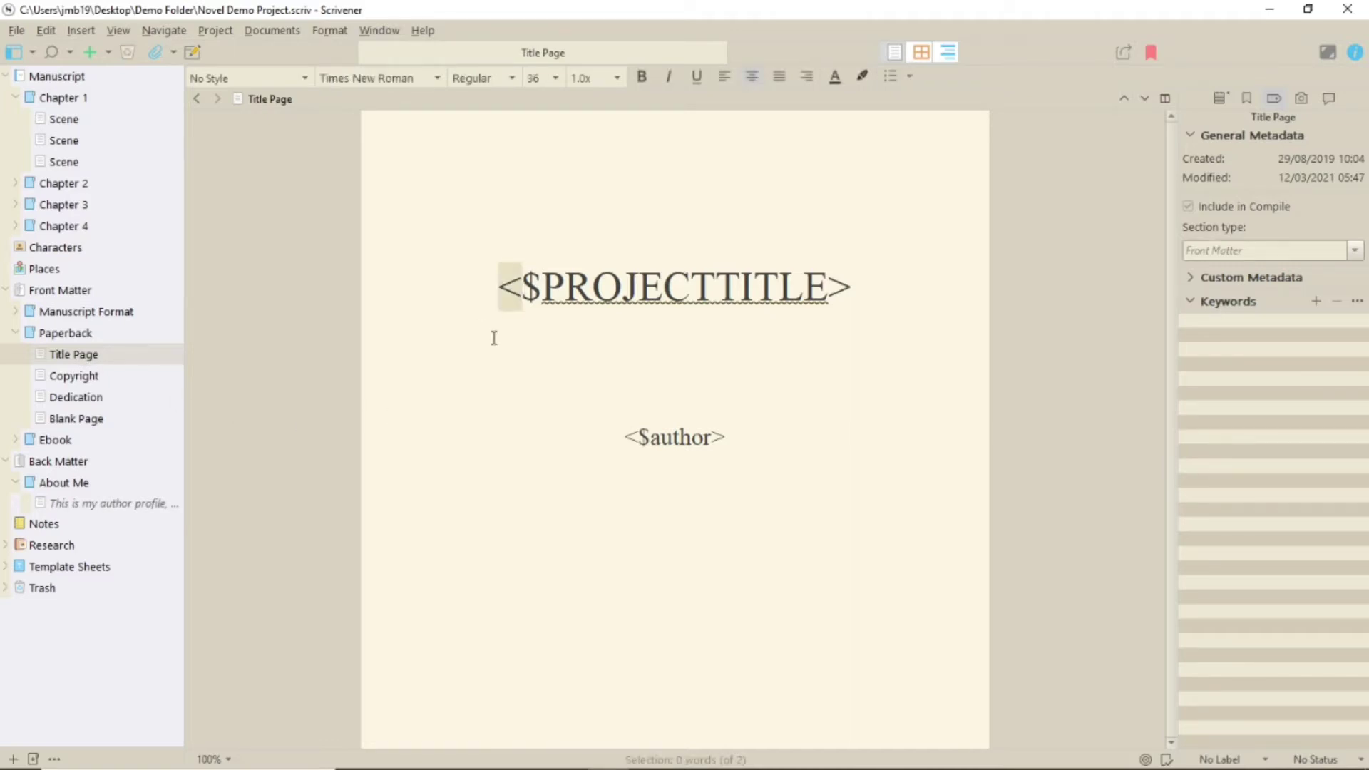
{"action": "left_click", "coordinate": [494, 298]}
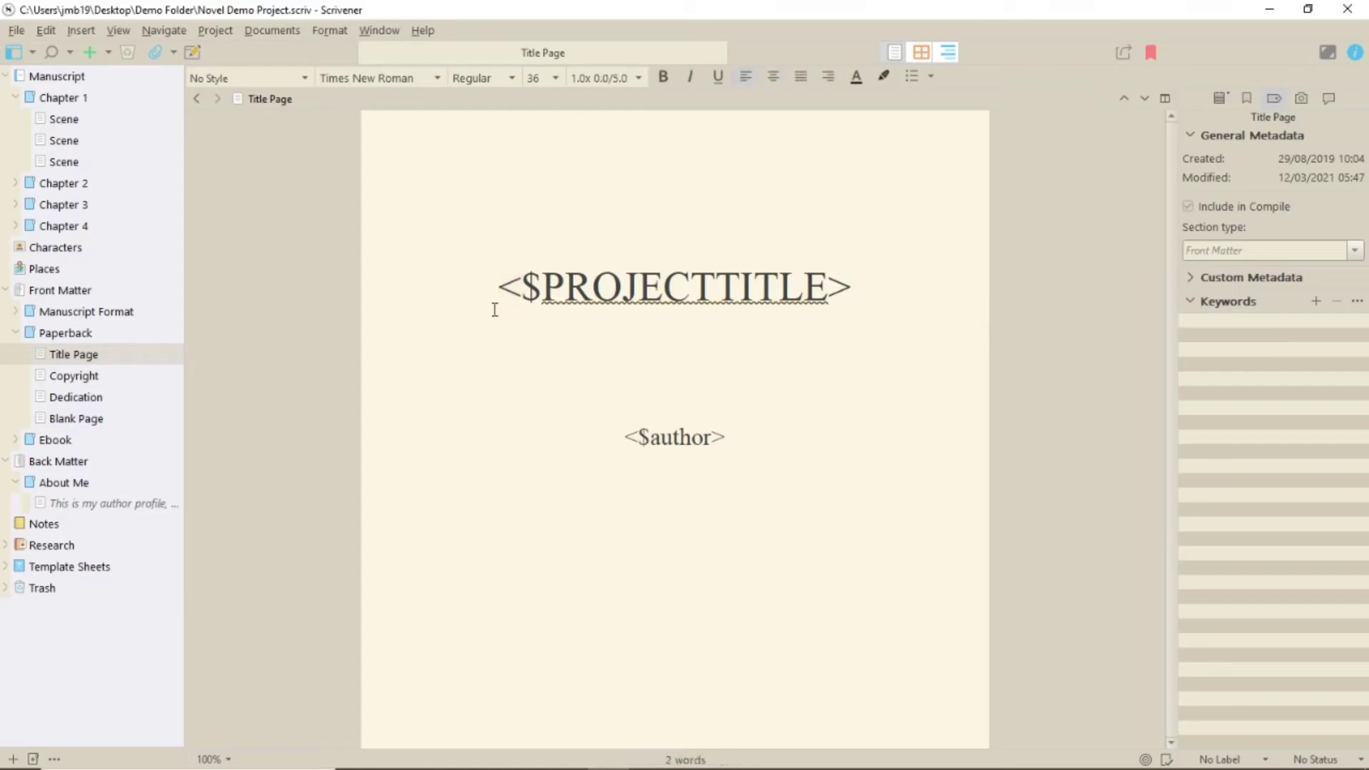
{"action": "left_click_drag", "start_coordinate": [494, 299], "coordinate": [845, 298]}
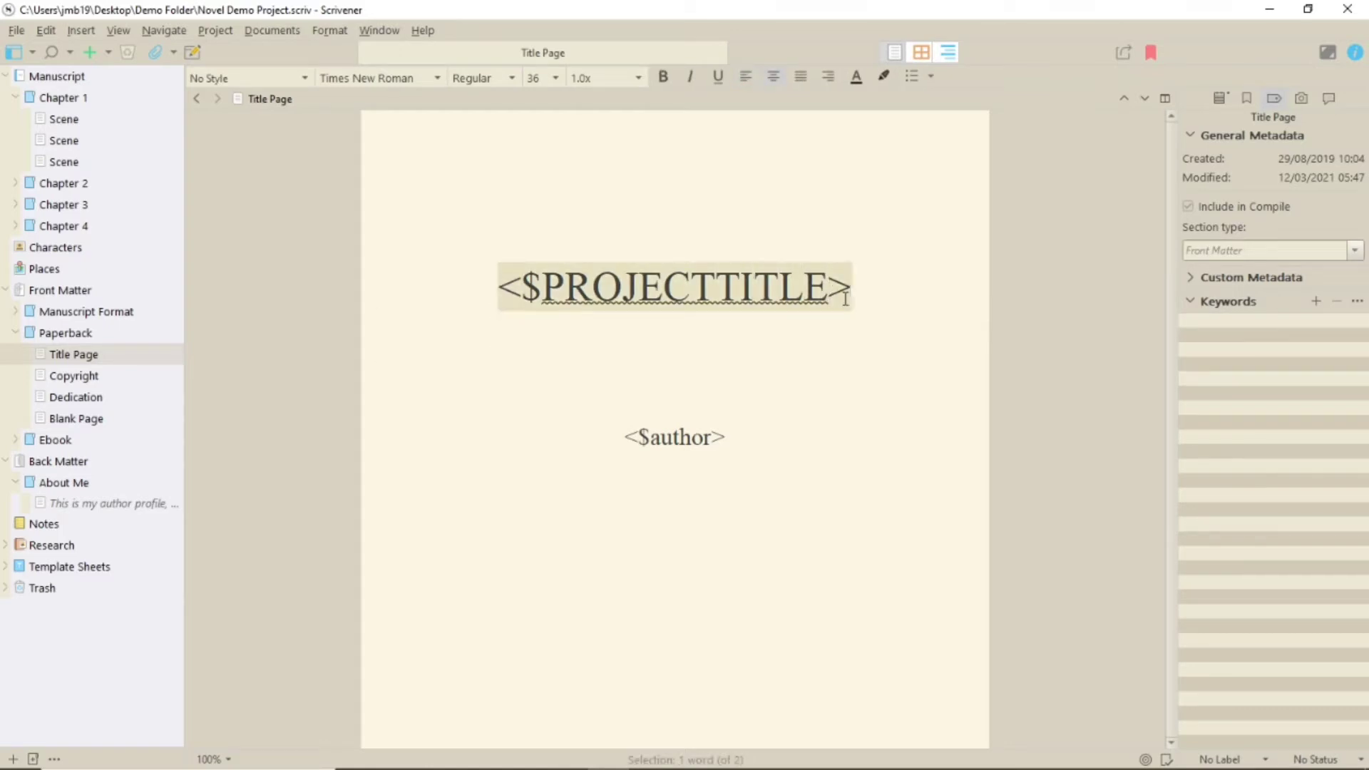
{"action": "type", "text": "MY NOVEL"}
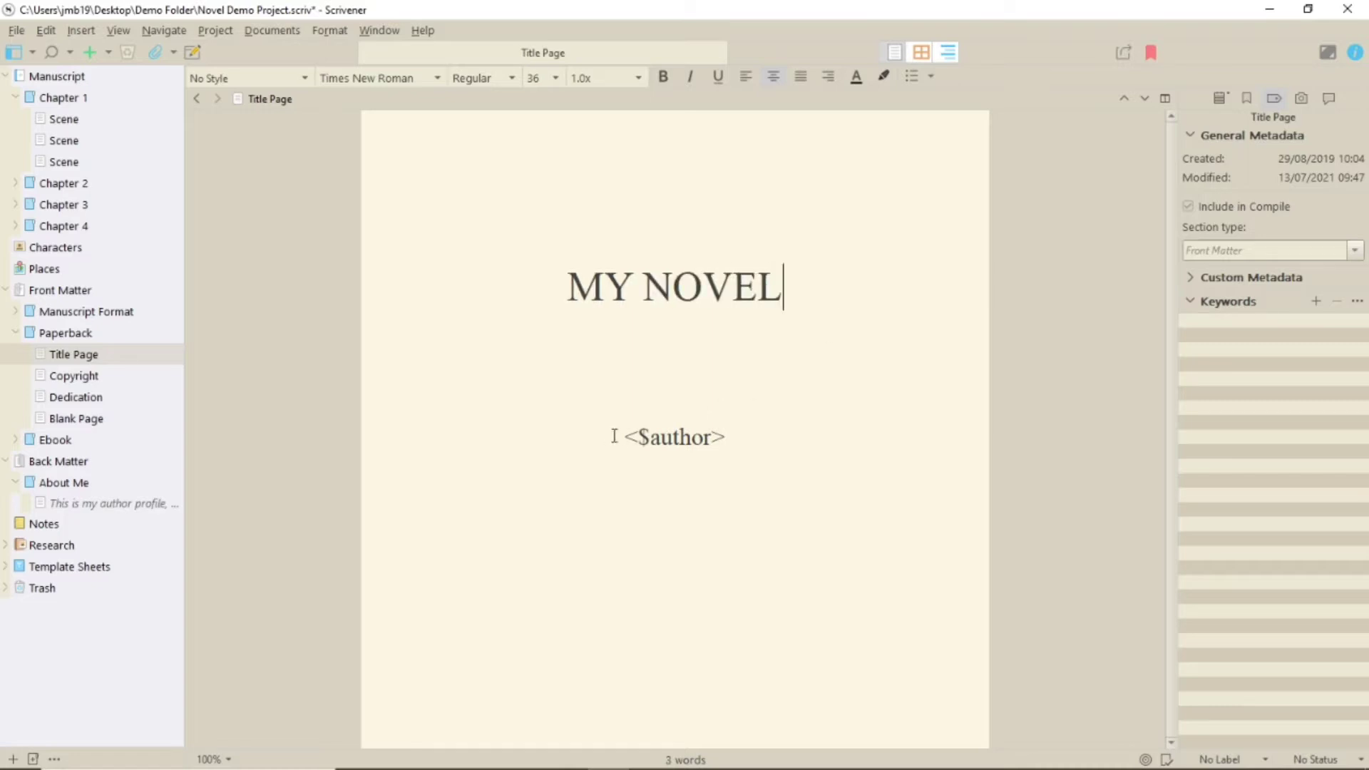
{"action": "left_click_drag", "start_coordinate": [619, 437], "coordinate": [724, 436]}
{"action": "type", "text": "J"}
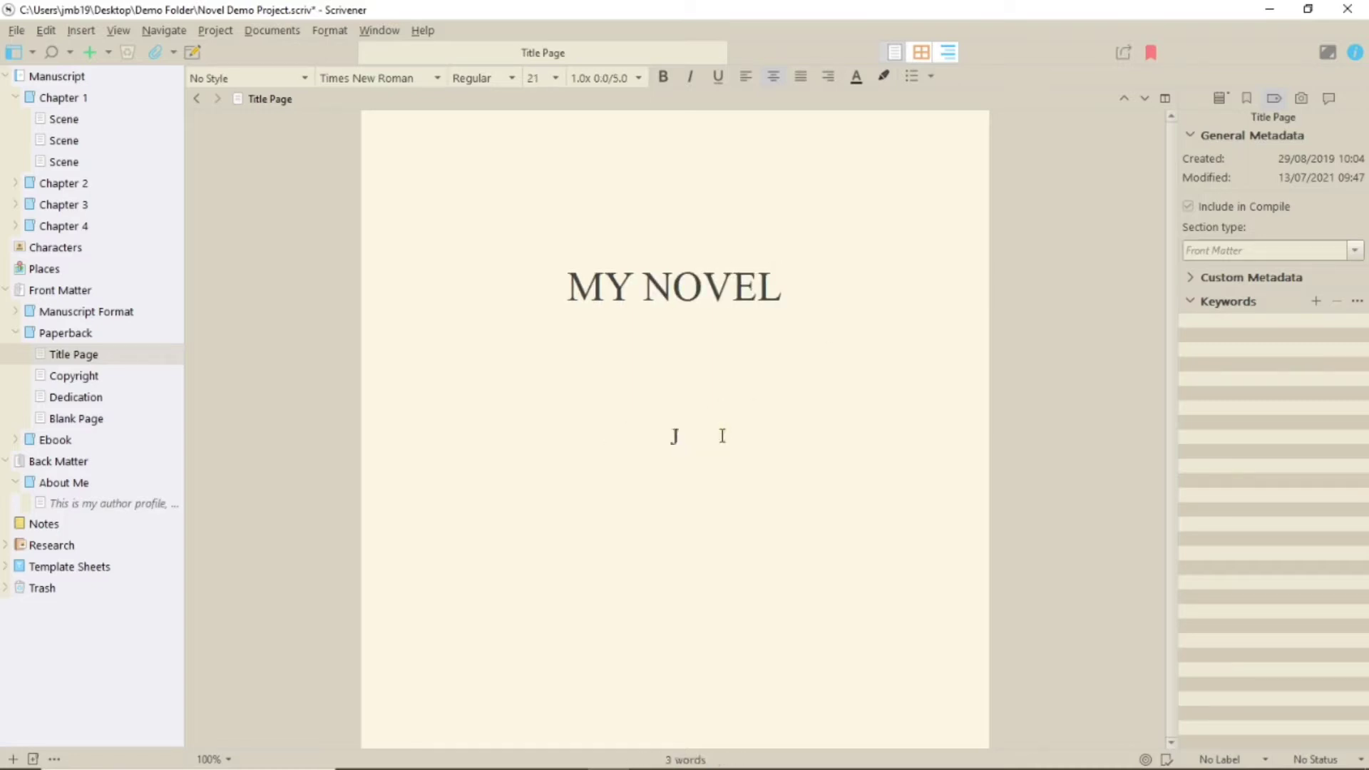
{"action": "type", "text": "uliet Boyd"}
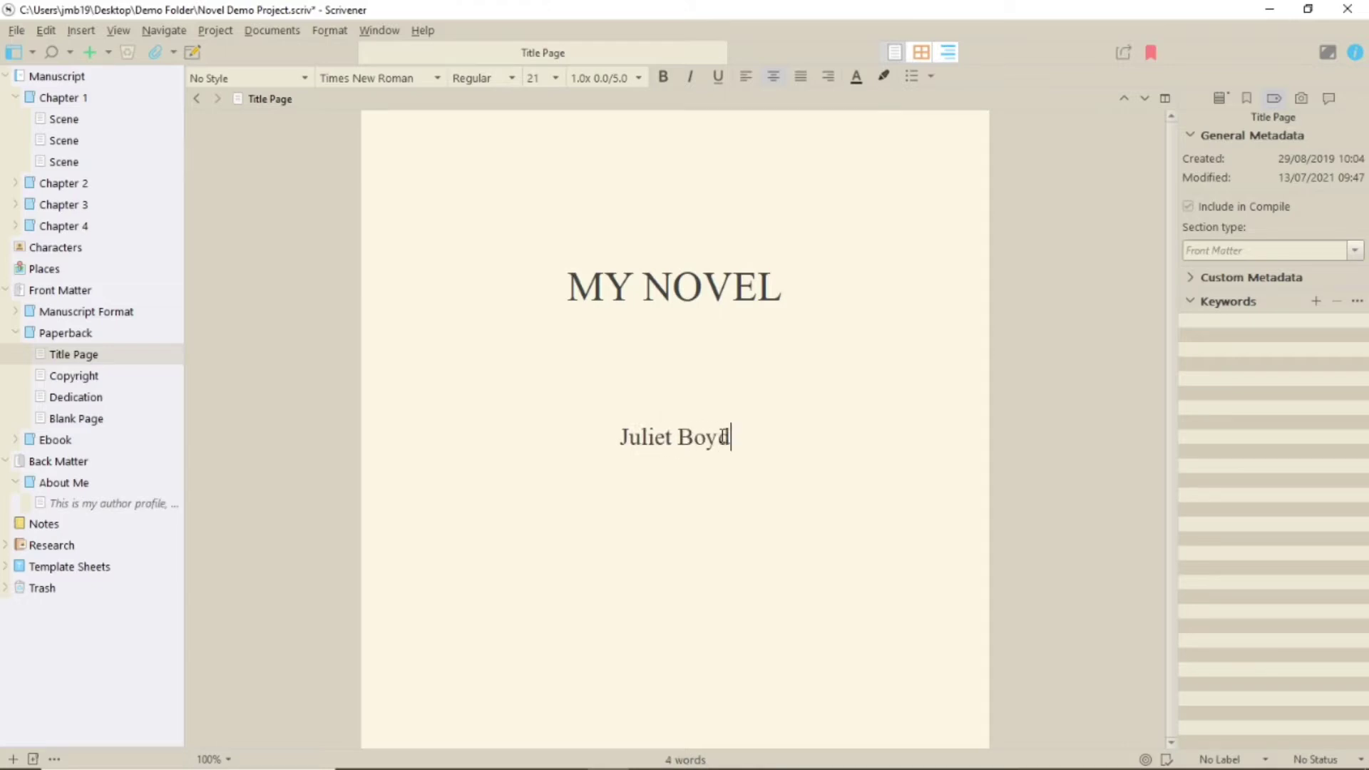
Set the MY NOVEL title in Stencil and show invisible characters
{"action": "left_click_drag", "start_coordinate": [568, 287], "coordinate": [783, 289]}
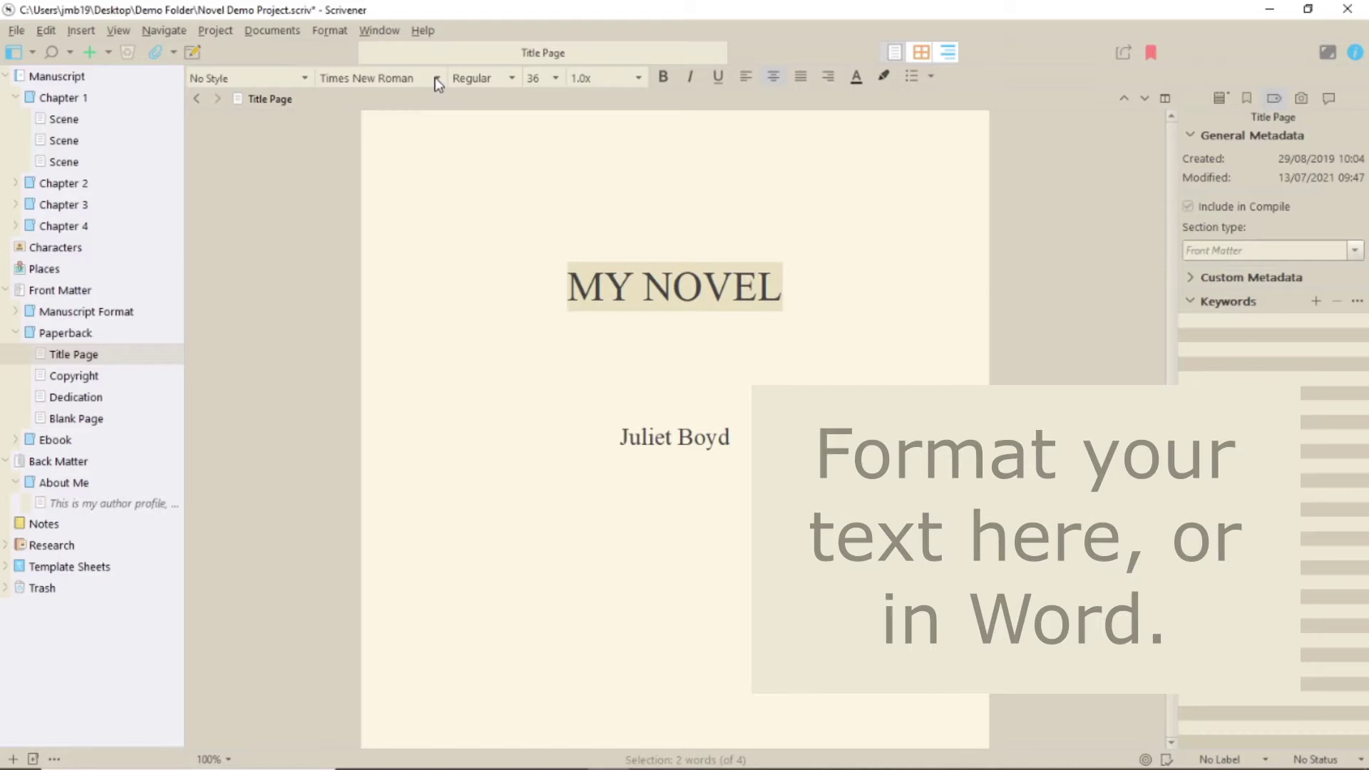
{"action": "left_click", "coordinate": [437, 77]}
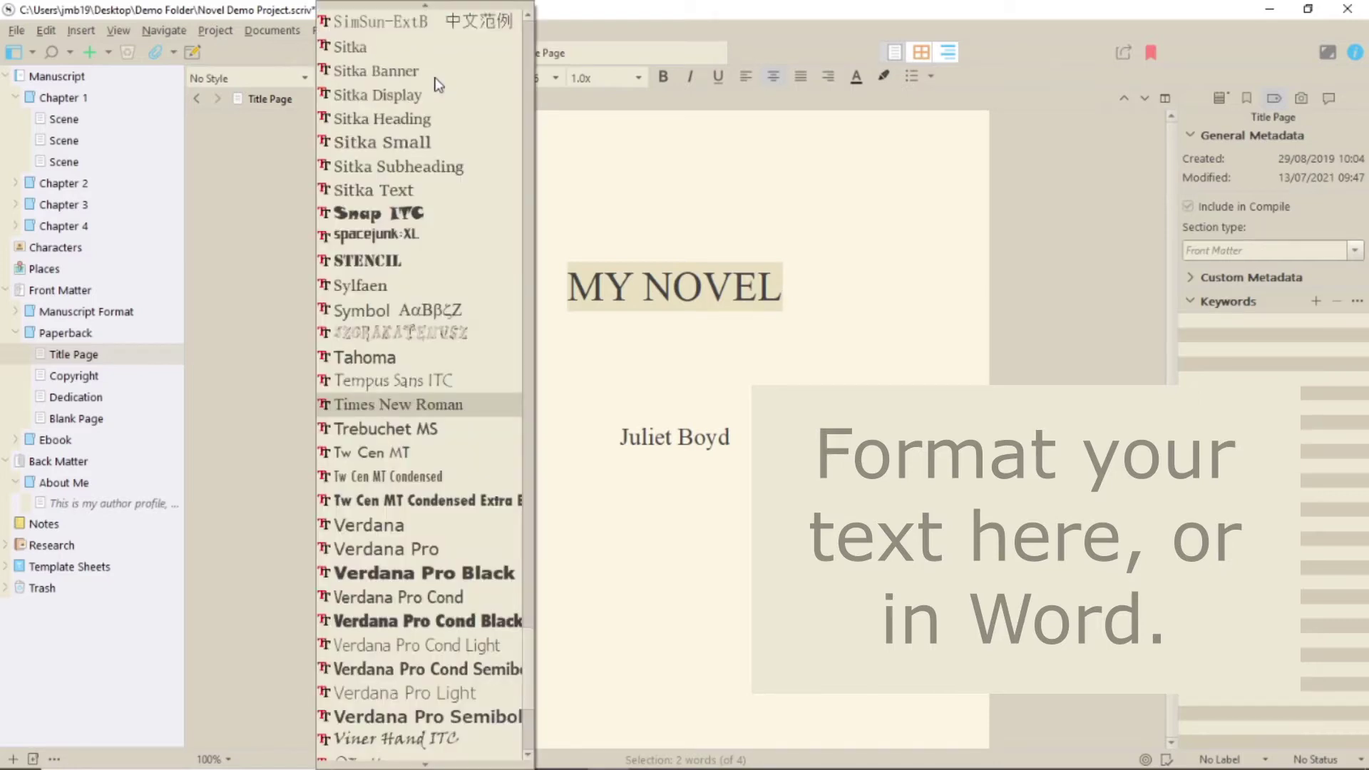
{"action": "left_click", "coordinate": [414, 260]}
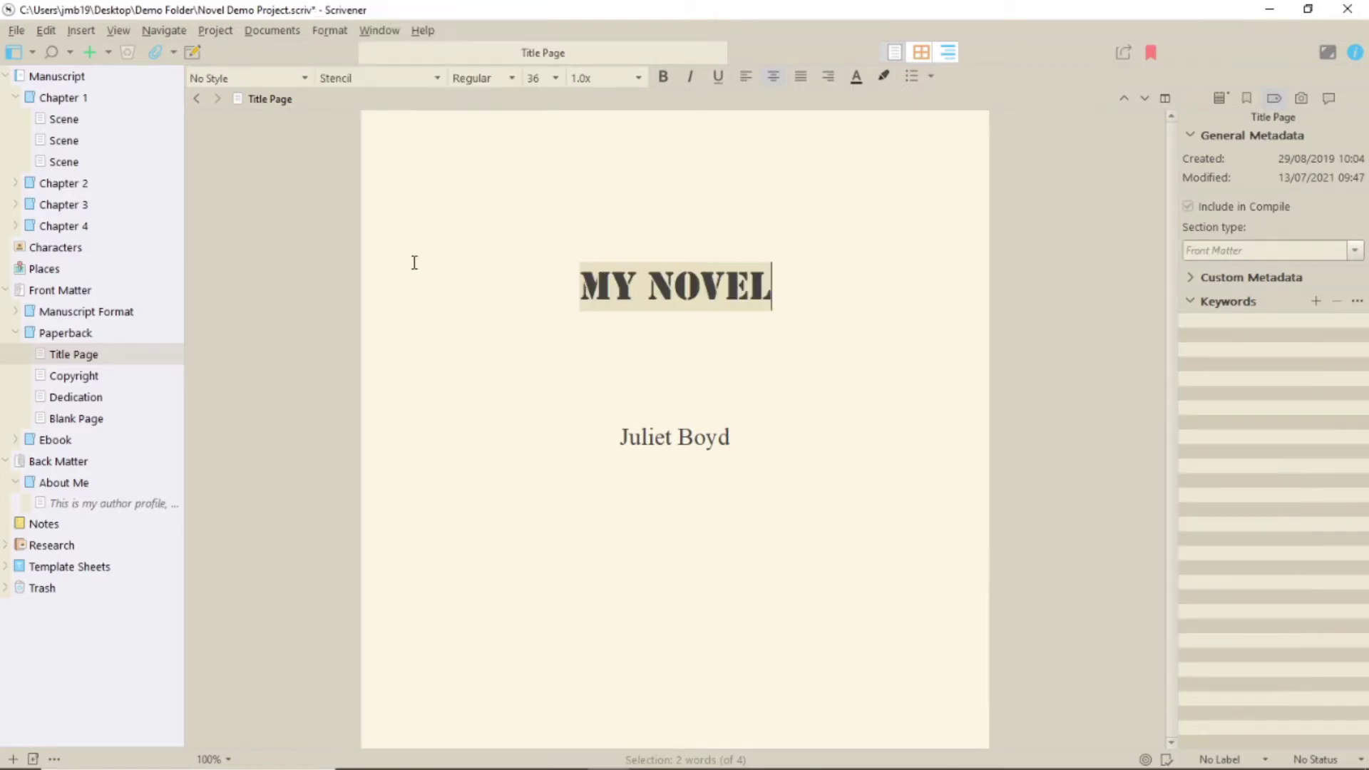
{"action": "left_click", "coordinate": [414, 262]}
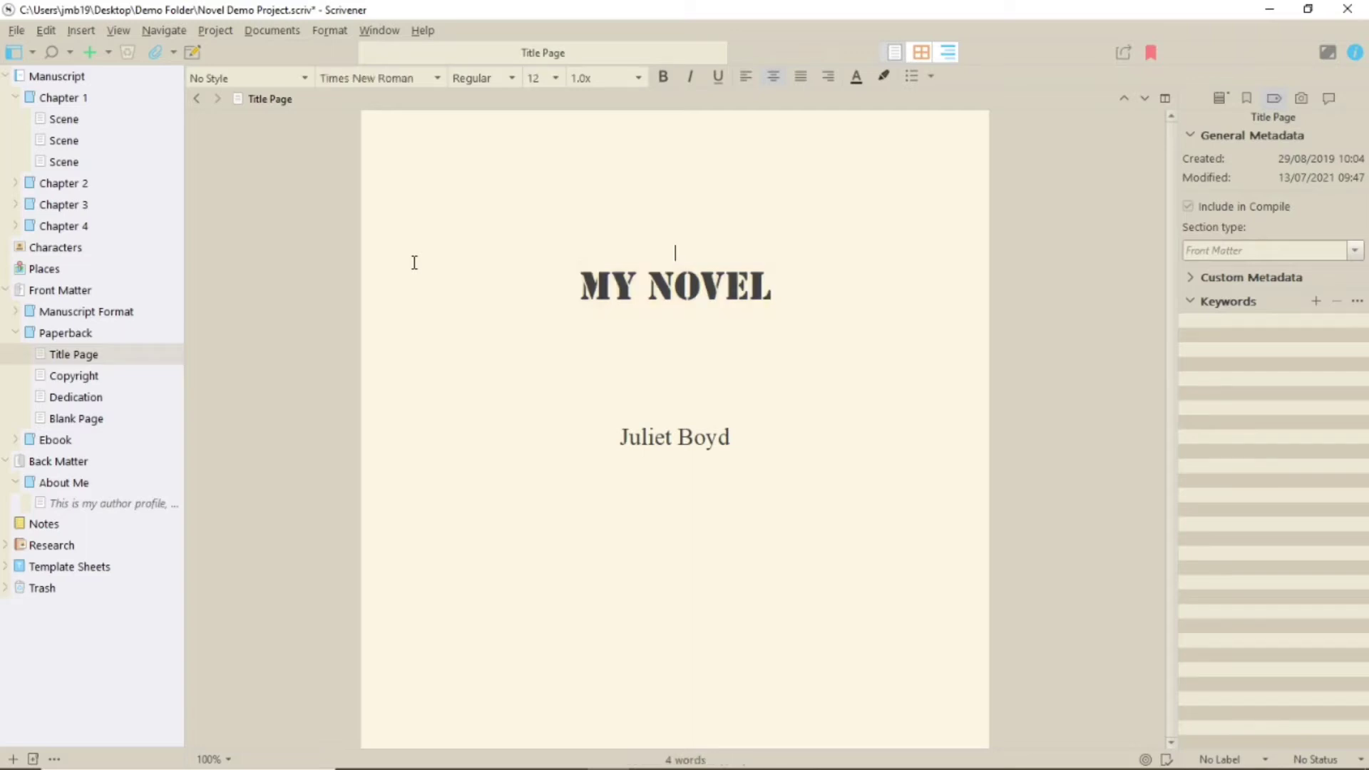
{"action": "key", "text": "ctrl+End"}
{"action": "left_click", "coordinate": [121, 30]}
{"action": "mouse_move", "coordinate": [175, 197]}
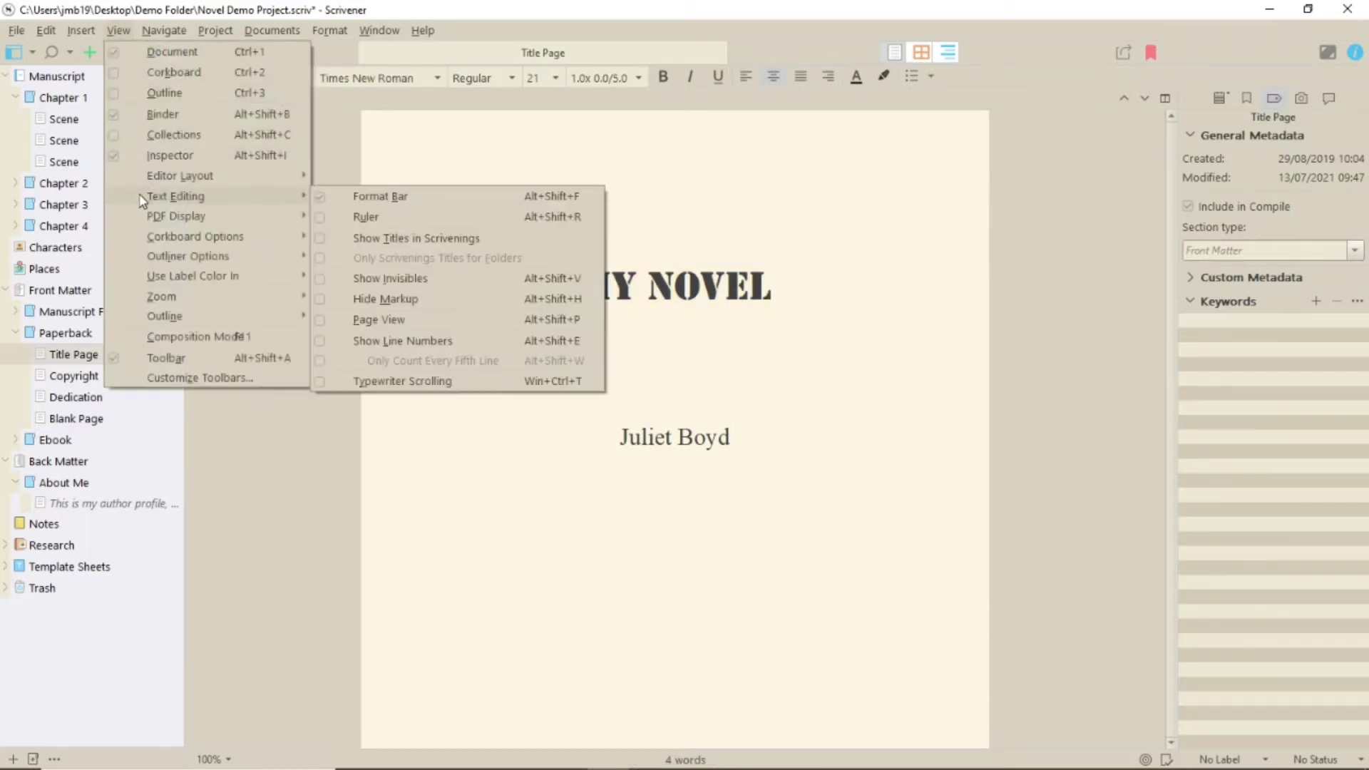
{"action": "left_click", "coordinate": [377, 276]}
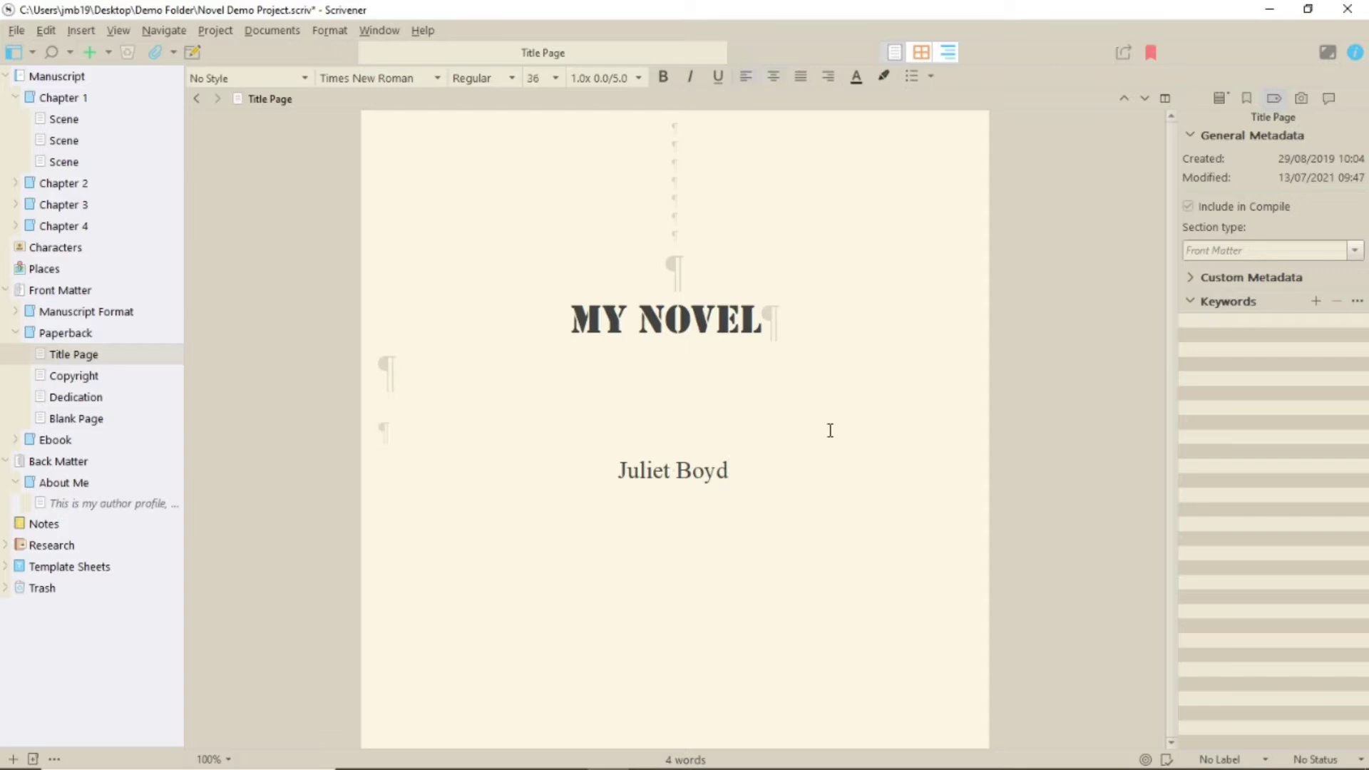
On the Copyright page, replace the year and author placeholders and delete the ISBN-13 line
{"action": "left_click", "coordinate": [94, 376]}
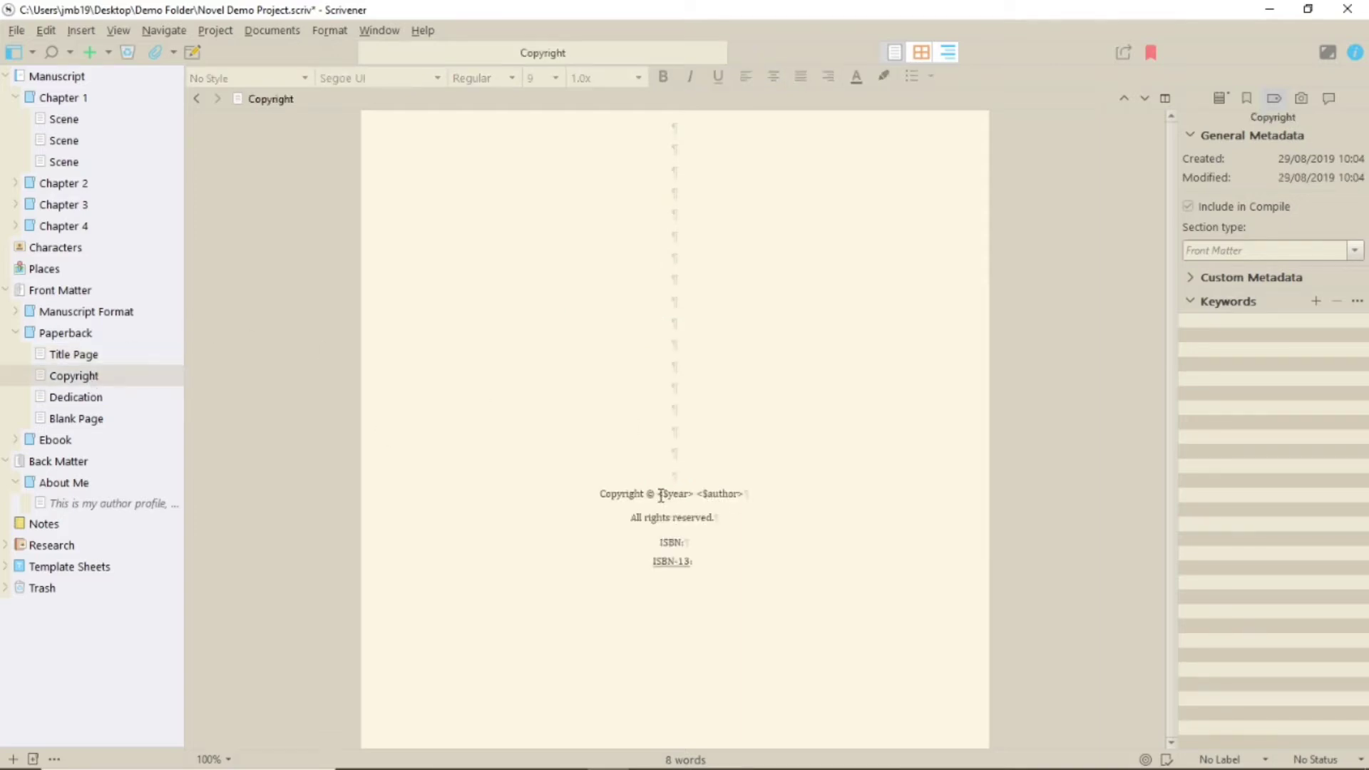
{"action": "left_click_drag", "start_coordinate": [659, 494], "coordinate": [742, 492]}
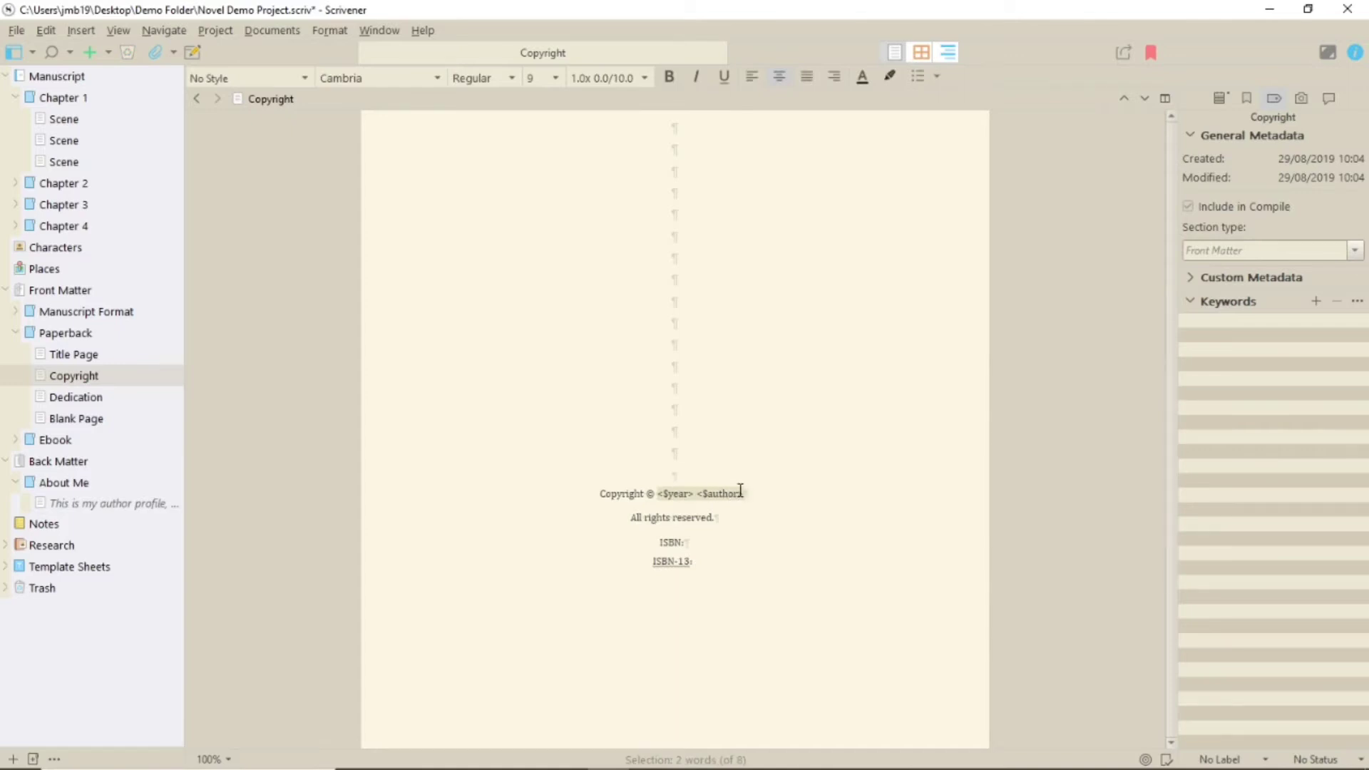
{"action": "type", "text": "2021 Juliet Boyd"}
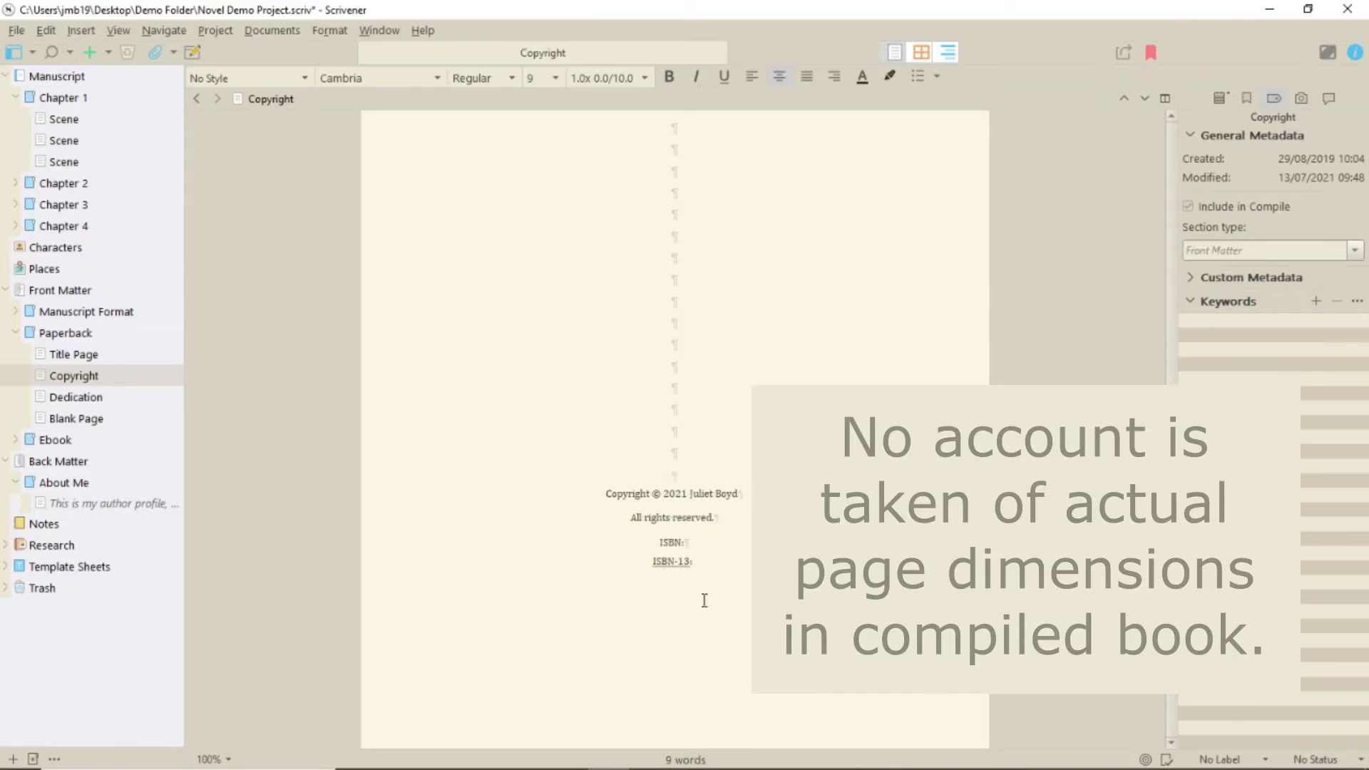
{"action": "left_click_drag", "start_coordinate": [641, 561], "coordinate": [729, 572]}
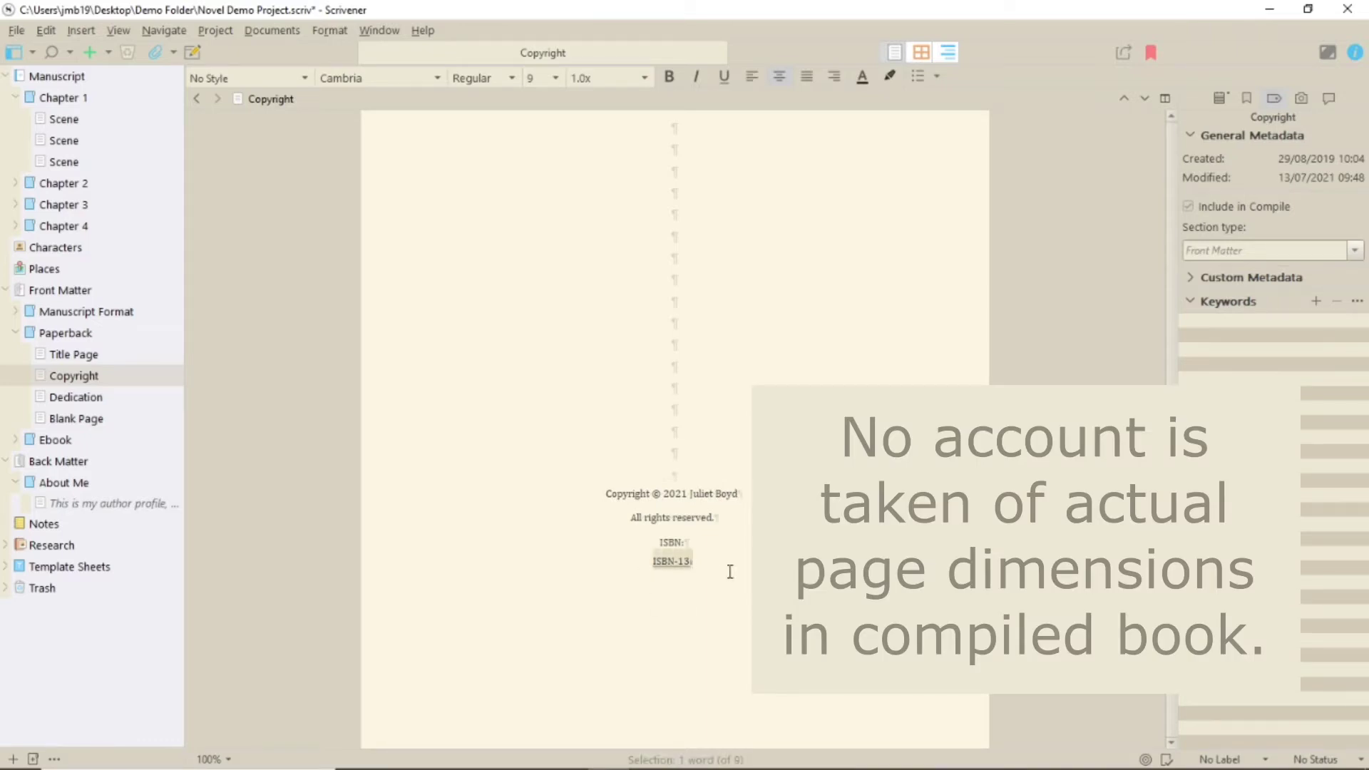
{"action": "key", "text": "Delete"}
{"action": "key", "text": "BackSpace"}
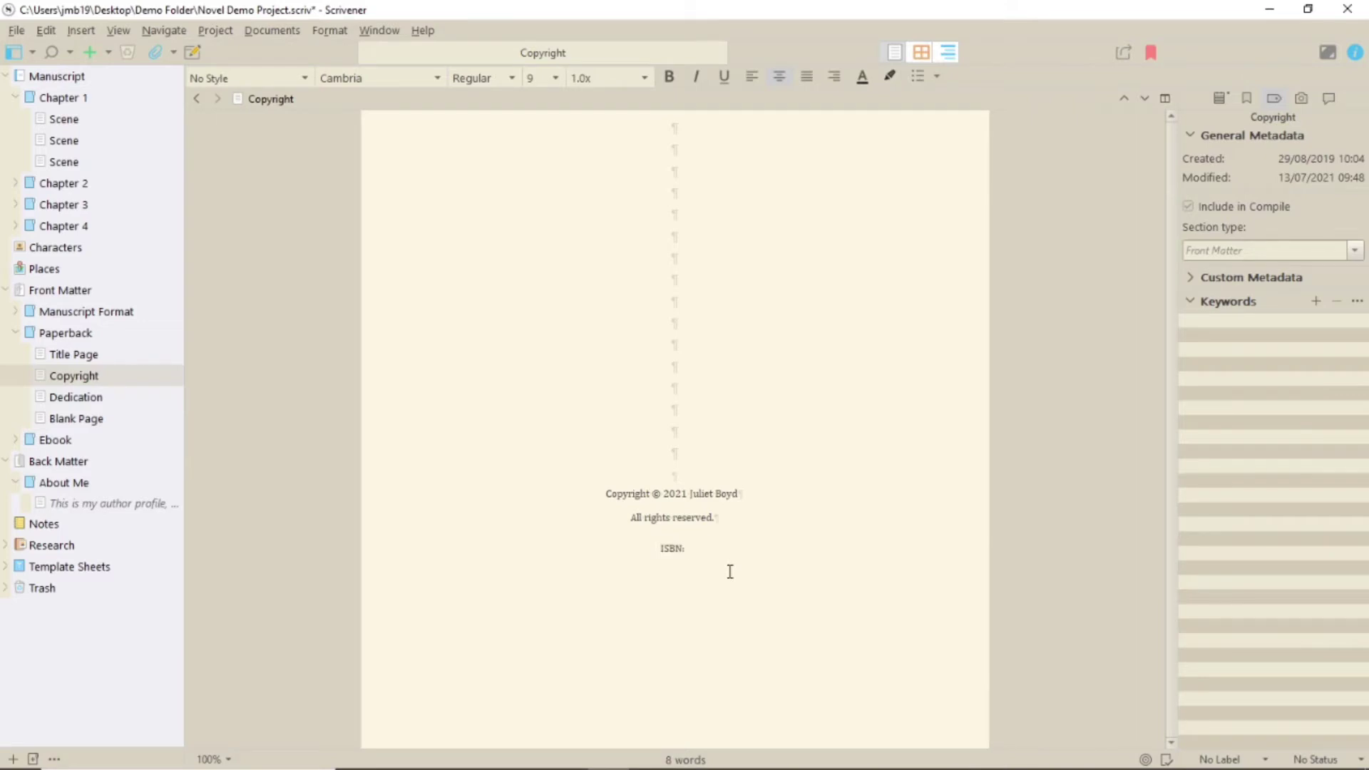
Check the Dedication page, then select the Blank Page document's placeholder text
{"action": "left_click", "coordinate": [85, 399]}
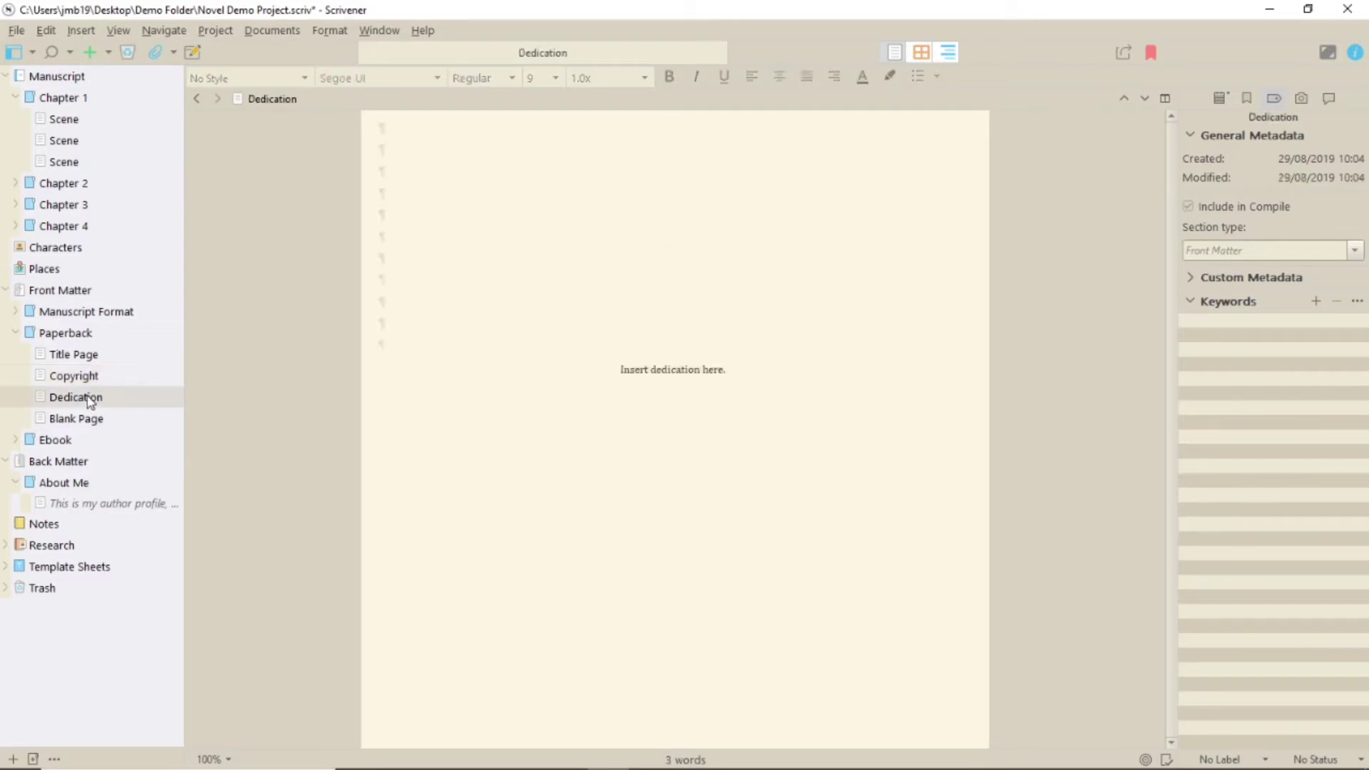
{"action": "left_click", "coordinate": [81, 423]}
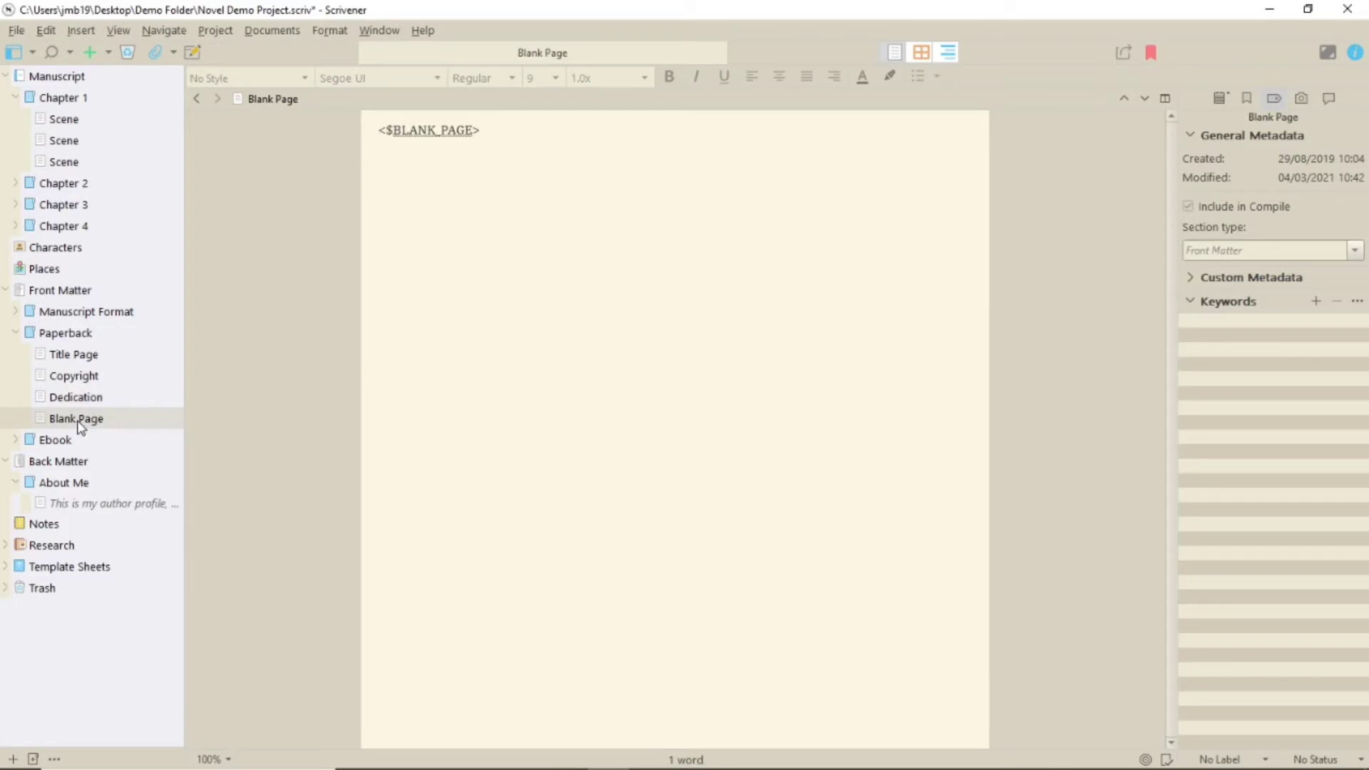
{"action": "left_click", "coordinate": [508, 152]}
{"action": "key", "text": "ctrl+a"}
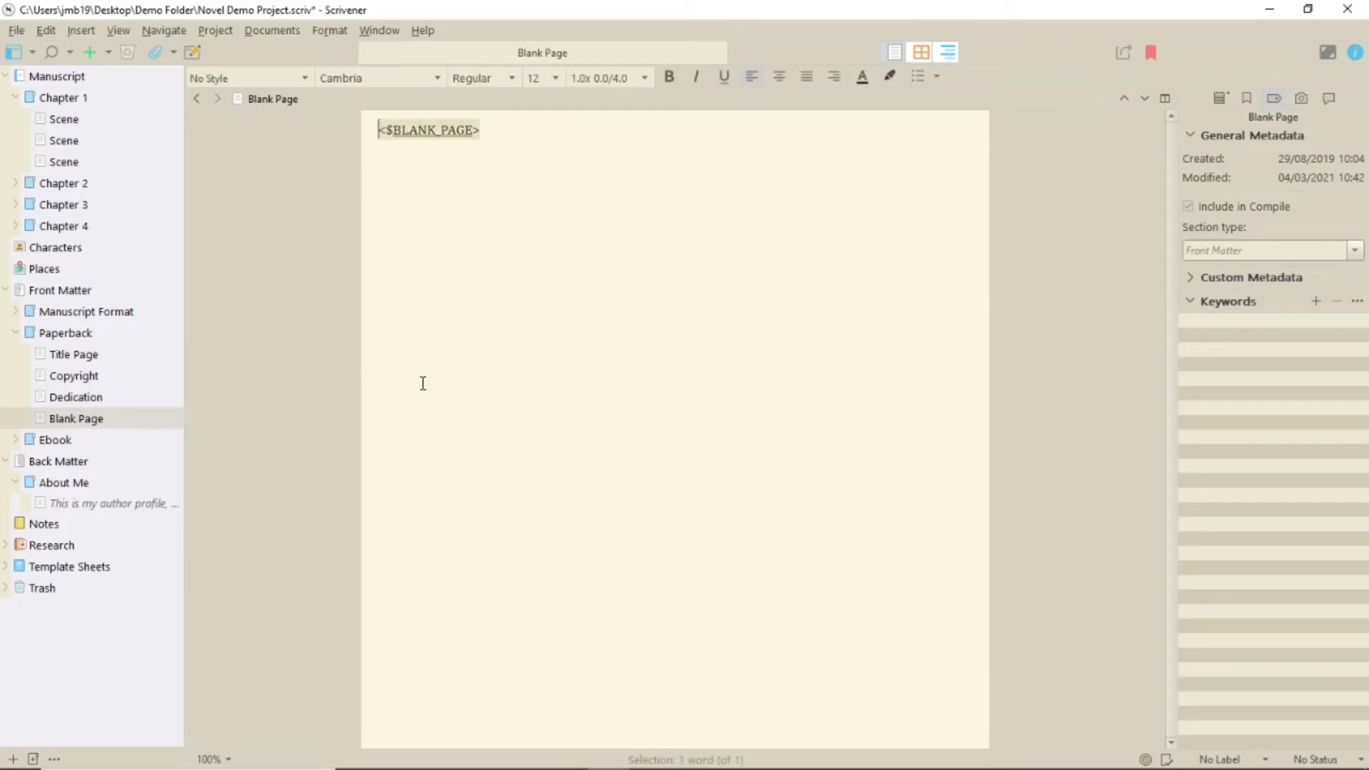
{"action": "right_click", "coordinate": [93, 418]}
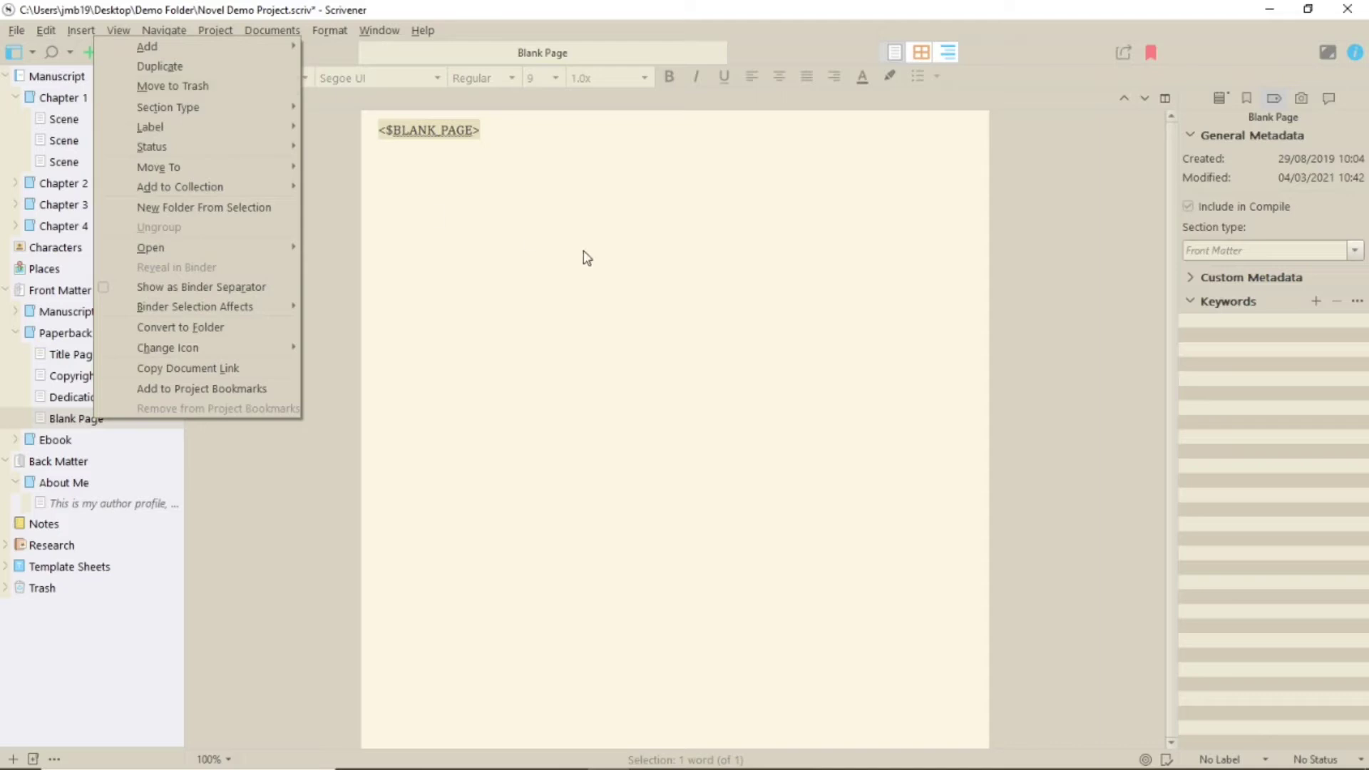
{"action": "left_click", "coordinate": [579, 353]}
Replace the blank-page placeholder with CONTENTS, centred at 14 point
{"action": "left_click_drag", "start_coordinate": [522, 129], "coordinate": [330, 120]}
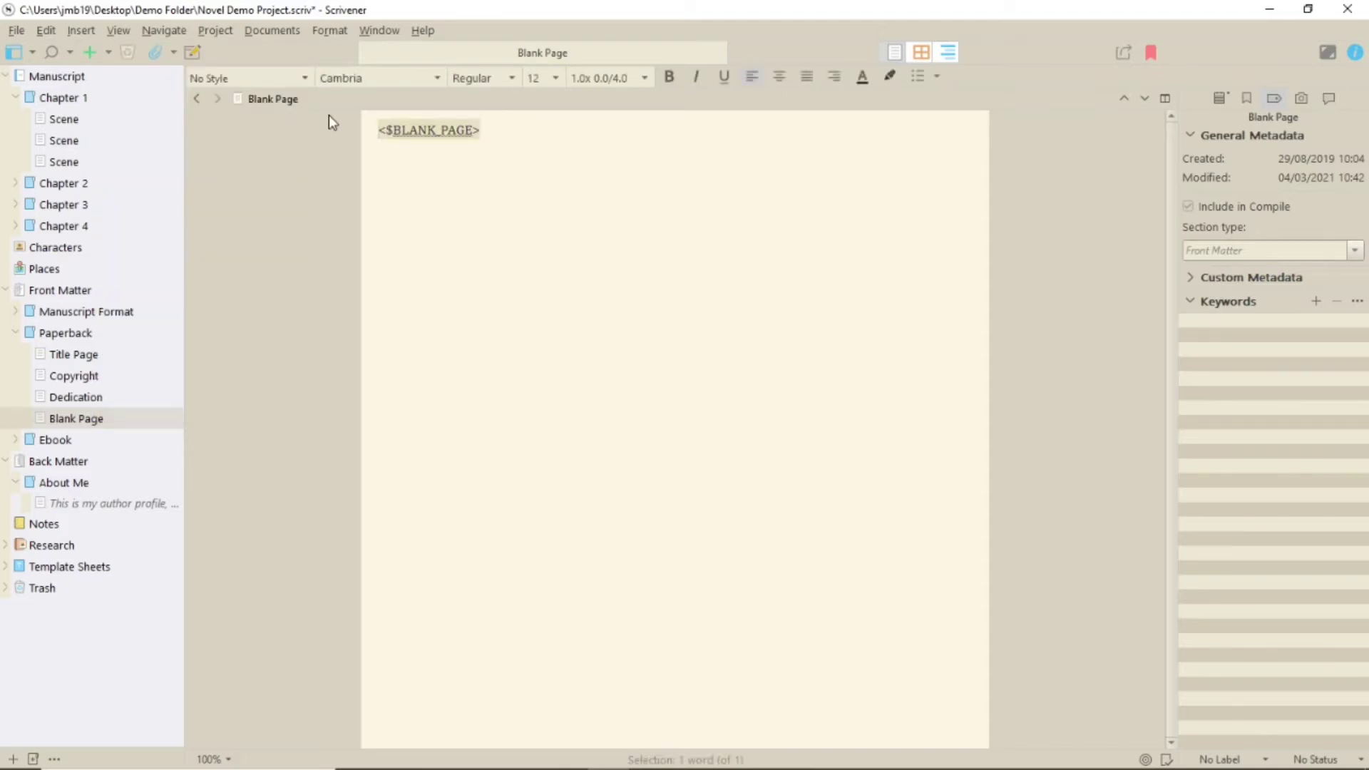
{"action": "type", "text": "CONTENTS"}
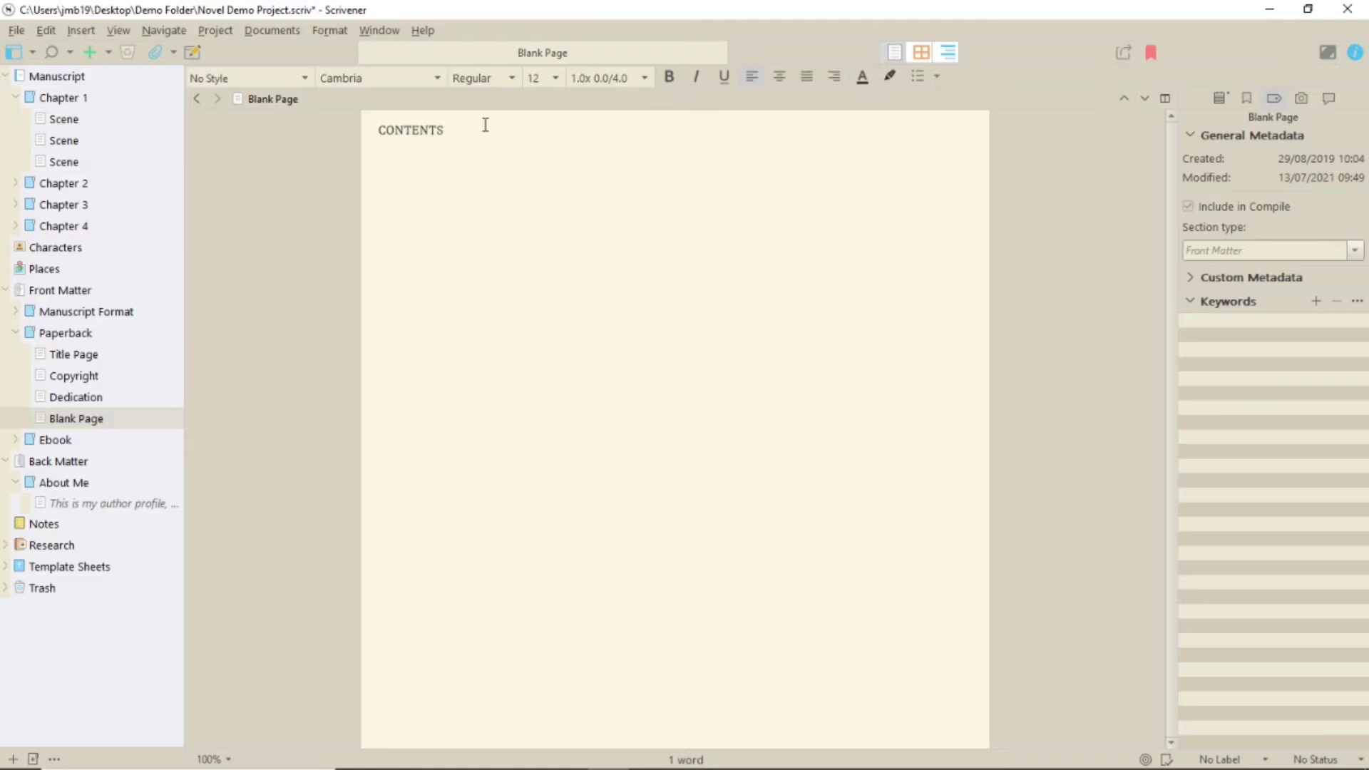
{"action": "left_click_drag", "start_coordinate": [485, 125], "coordinate": [377, 125]}
{"action": "left_click", "coordinate": [555, 77]}
{"action": "left_click", "coordinate": [536, 166]}
{"action": "left_click", "coordinate": [779, 77]}
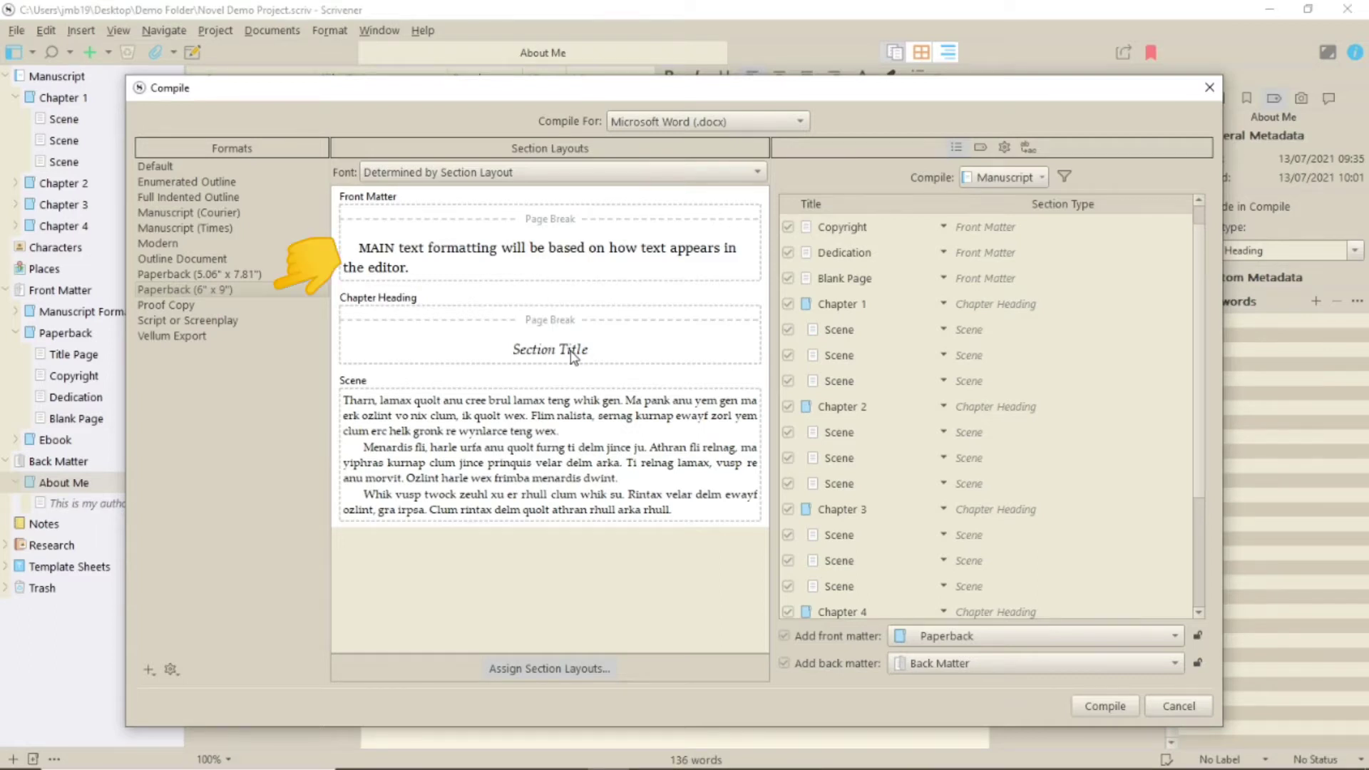
Assign the Heading section layout to chapter headings in the Paperback (6" x 9") format
{"action": "mouse_move", "coordinate": [549, 334]}
{"action": "left_click", "coordinate": [585, 669]}
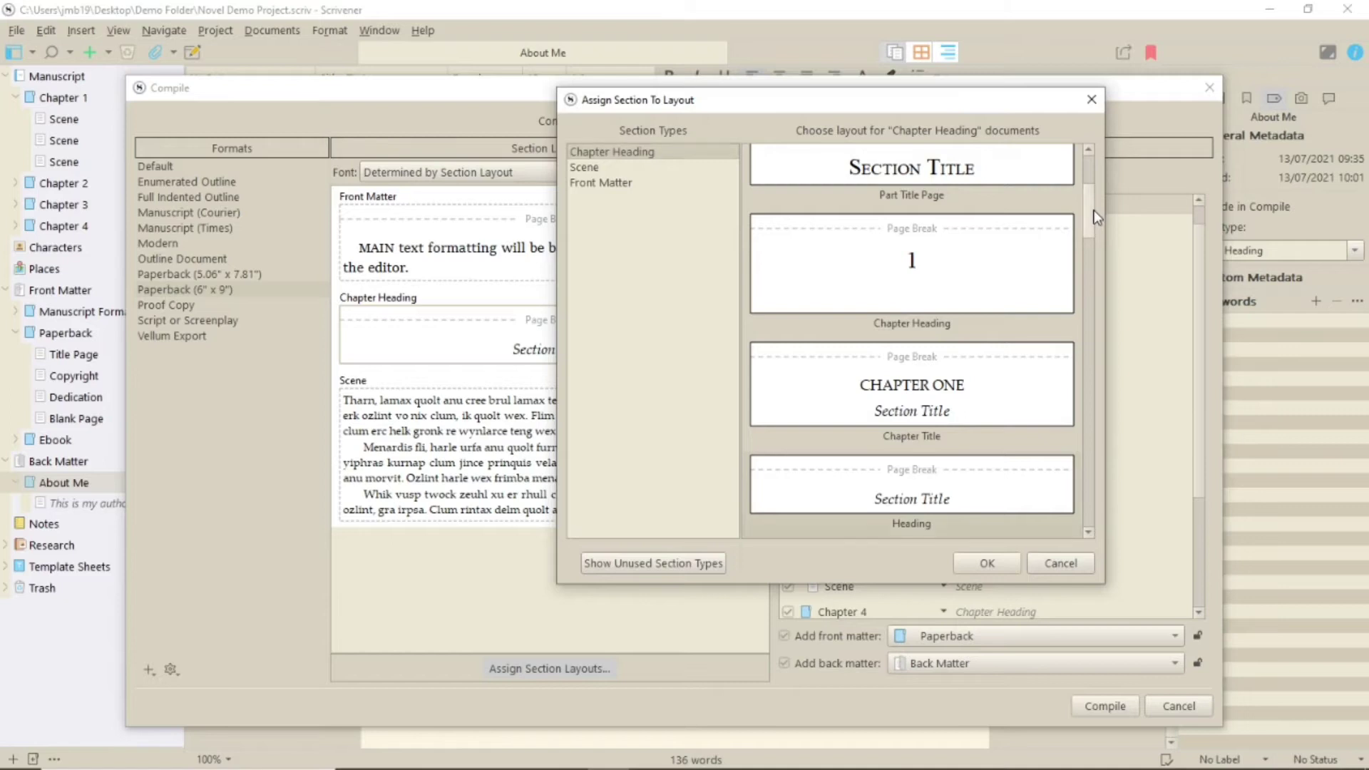
{"action": "left_click_drag", "start_coordinate": [1094, 211], "coordinate": [1099, 159]}
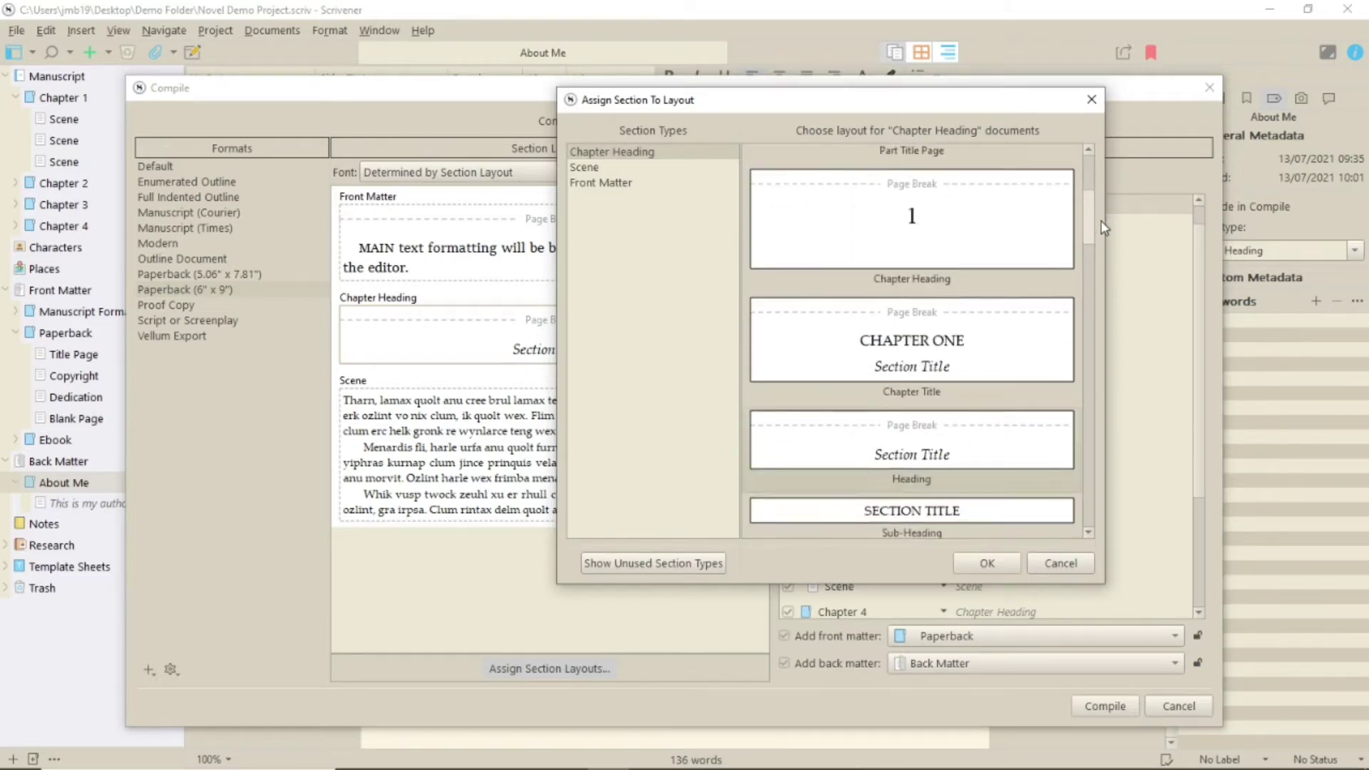
{"action": "left_click_drag", "start_coordinate": [1099, 159], "coordinate": [1101, 230]}
{"action": "scroll", "coordinate": [1101, 227], "scroll_direction": "down", "scroll_amount": 2}
{"action": "double_click", "coordinate": [856, 290]}
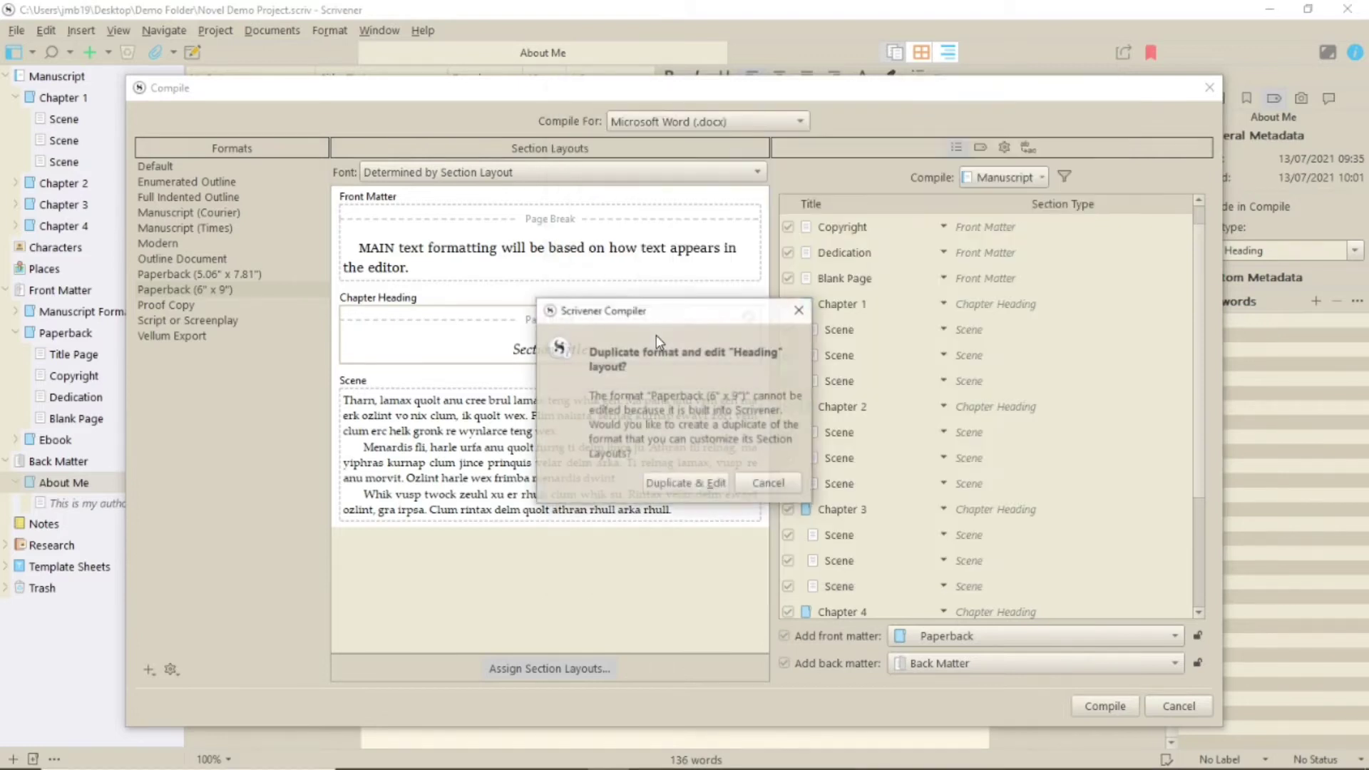
Save a duplicate named My Format with 24-point bold, non-italic Cambria section titles
{"action": "left_click", "coordinate": [698, 485]}
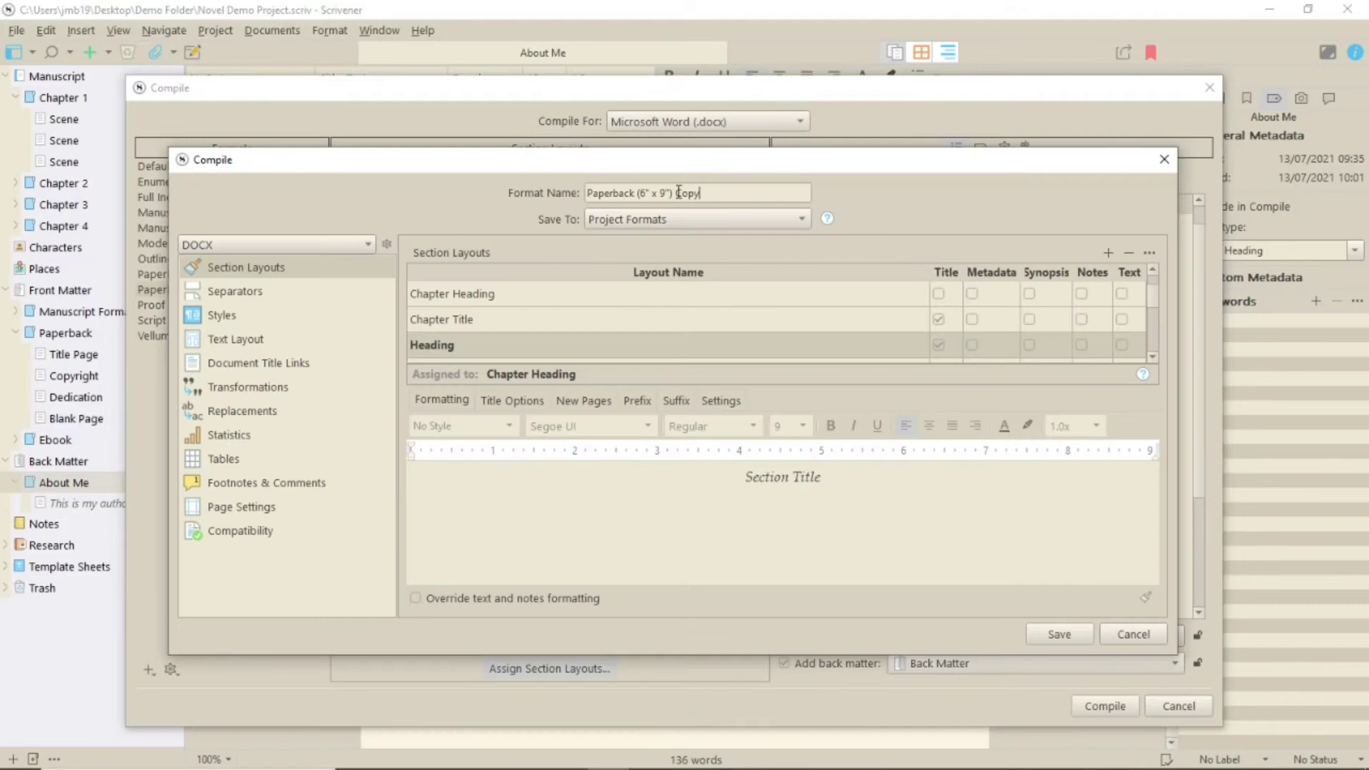
{"action": "double_click", "coordinate": [678, 193]}
{"action": "type", "text": "My F"}
{"action": "type", "text": "ormat"}
{"action": "left_click", "coordinate": [741, 527]}
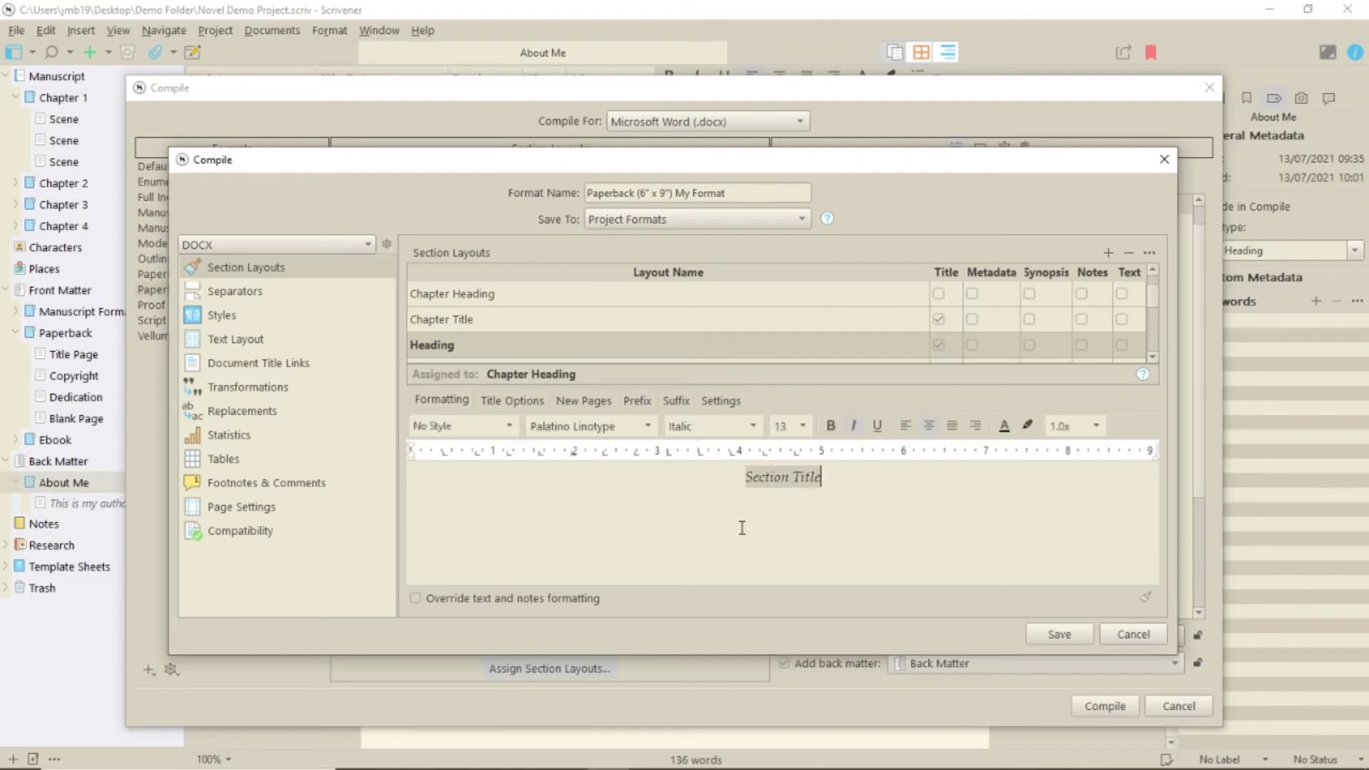
{"action": "left_click", "coordinate": [803, 426]}
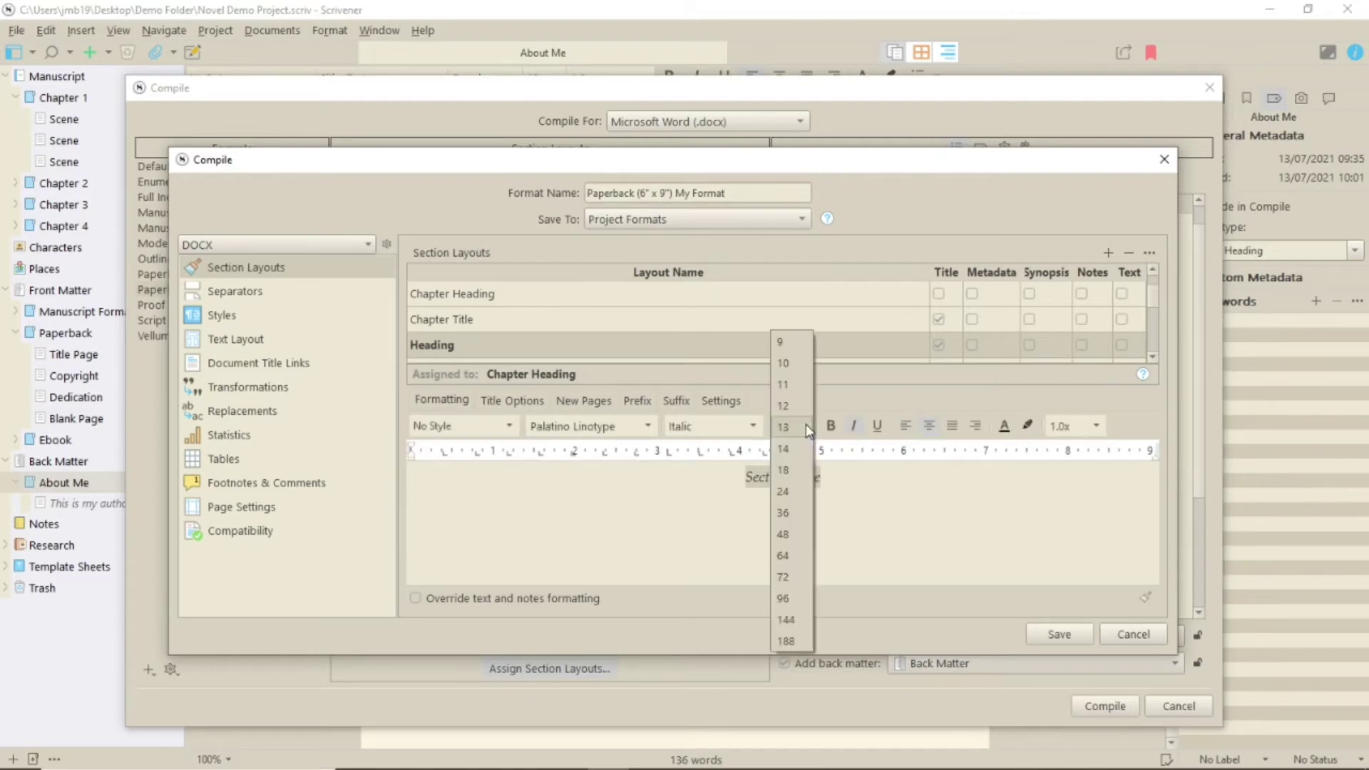
{"action": "left_click", "coordinate": [784, 490]}
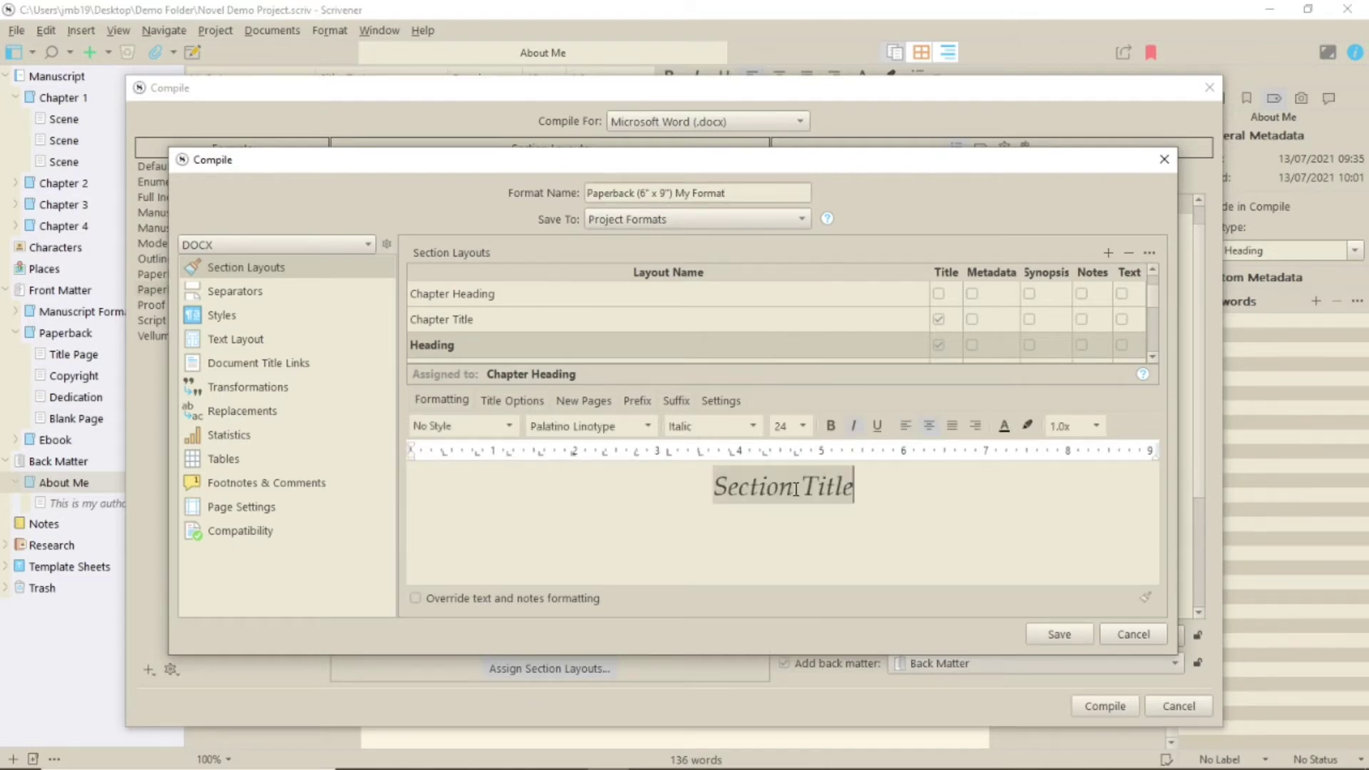
{"action": "left_click", "coordinate": [830, 428]}
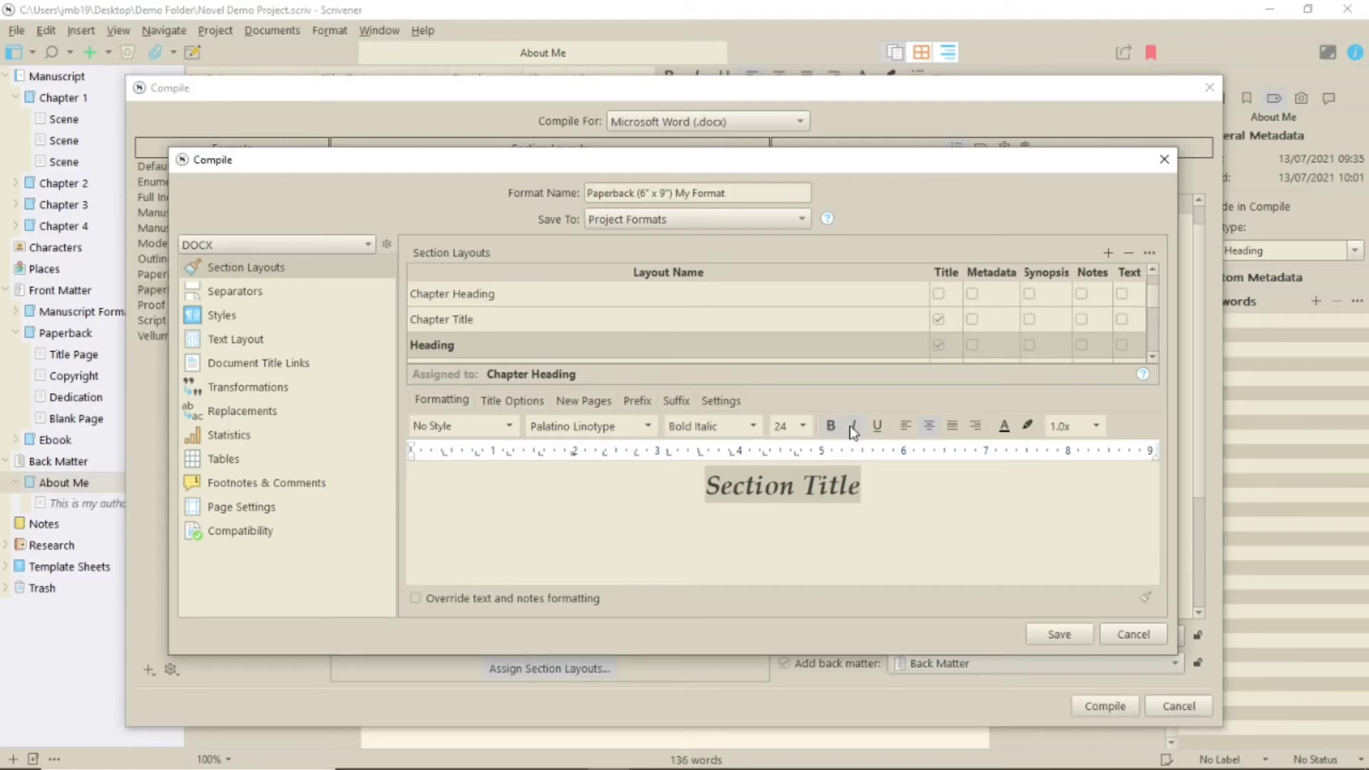
{"action": "left_click", "coordinate": [853, 426]}
{"action": "left_click", "coordinate": [647, 427]}
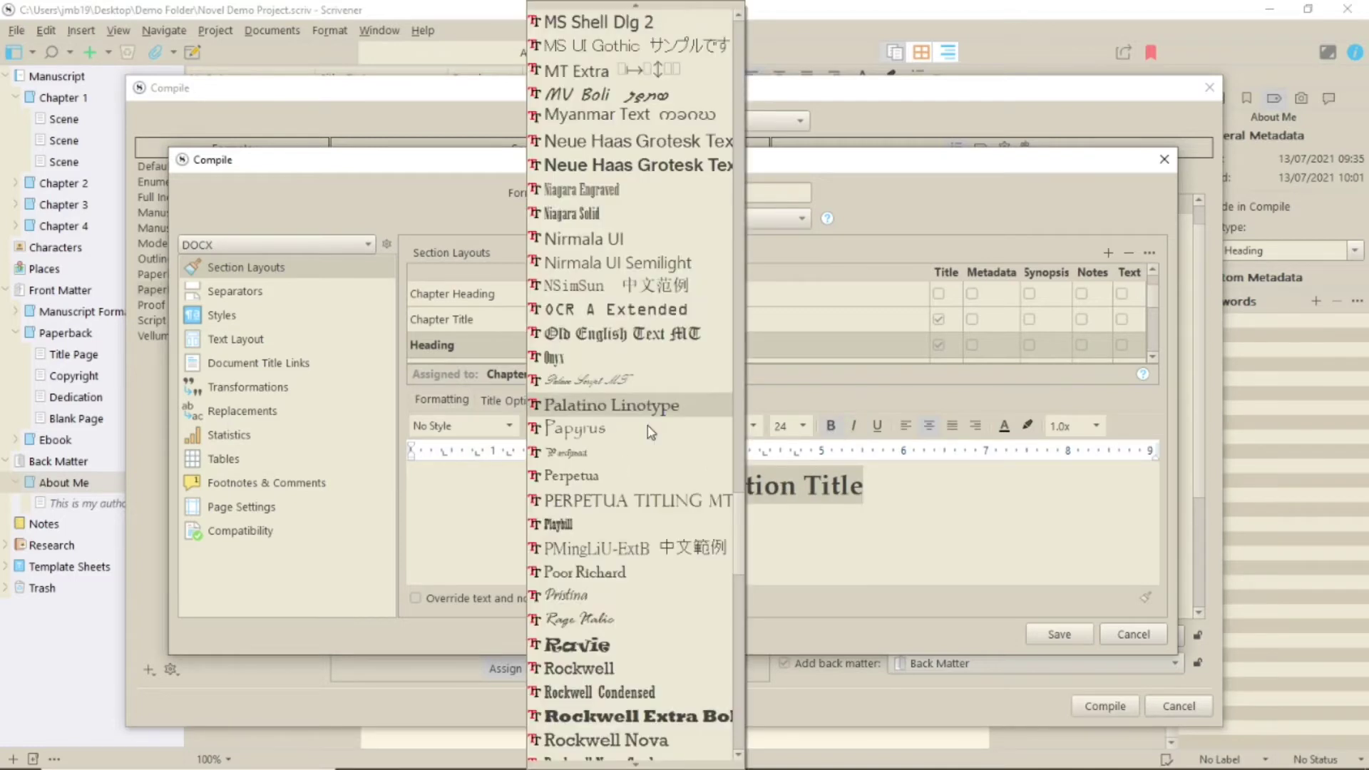
{"action": "left_click_drag", "start_coordinate": [738, 500], "coordinate": [734, 167]}
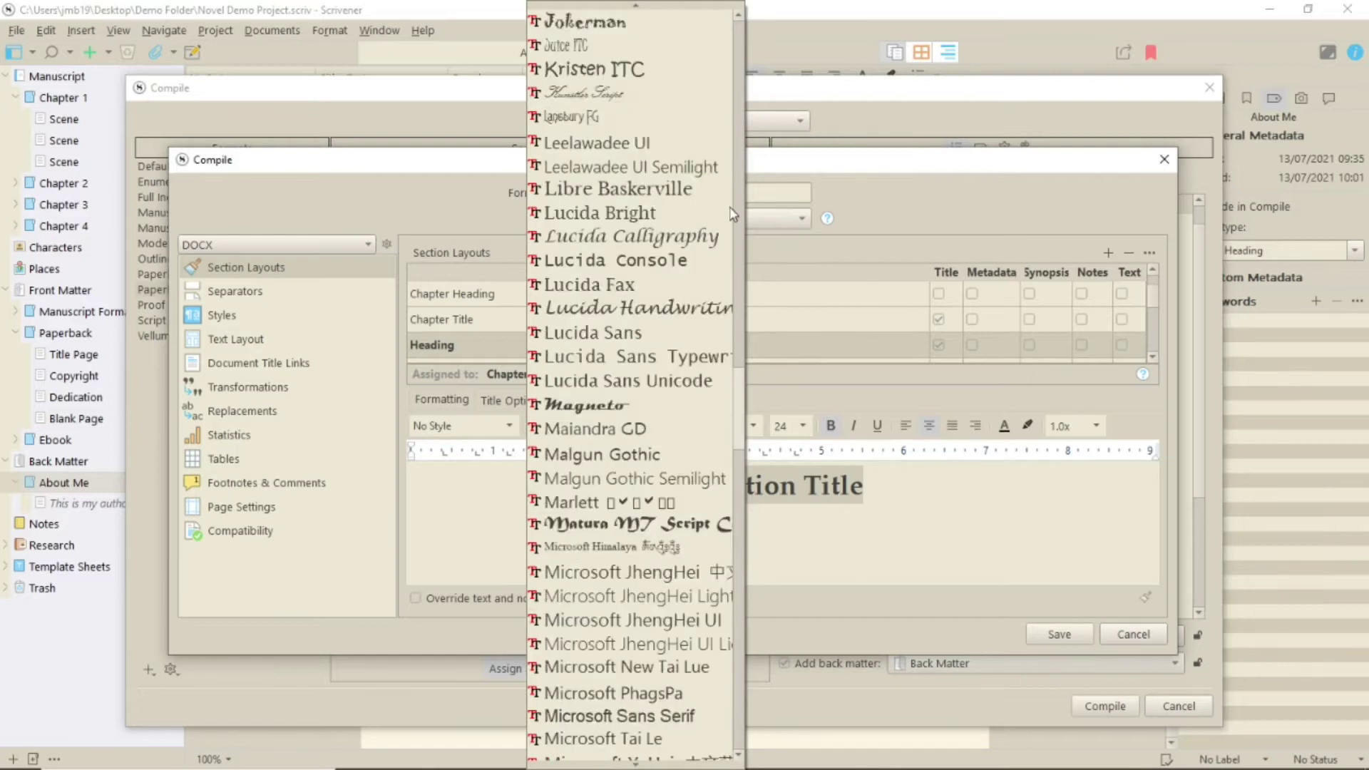
{"action": "scroll", "coordinate": [734, 168], "scroll_direction": "up", "scroll_amount": 5}
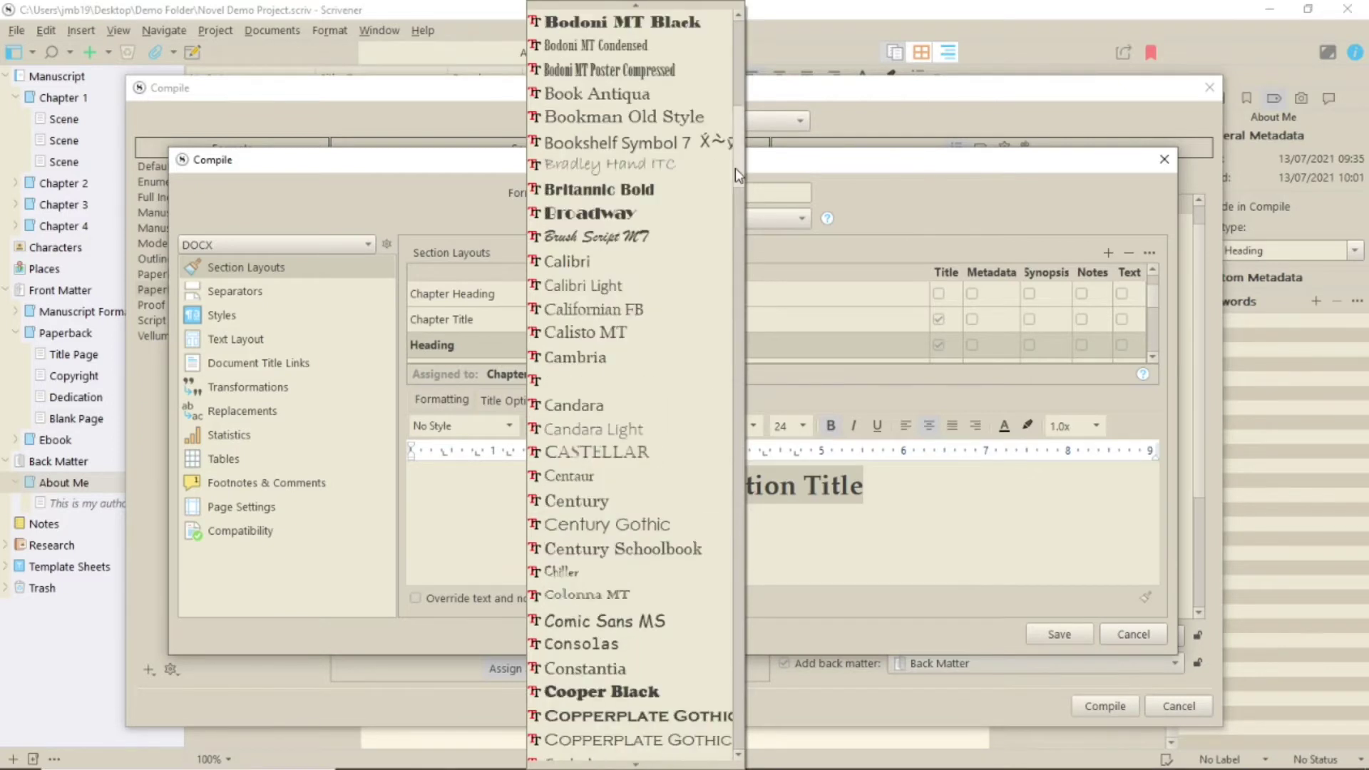
{"action": "left_click", "coordinate": [671, 357]}
{"action": "left_click", "coordinate": [1062, 635]}
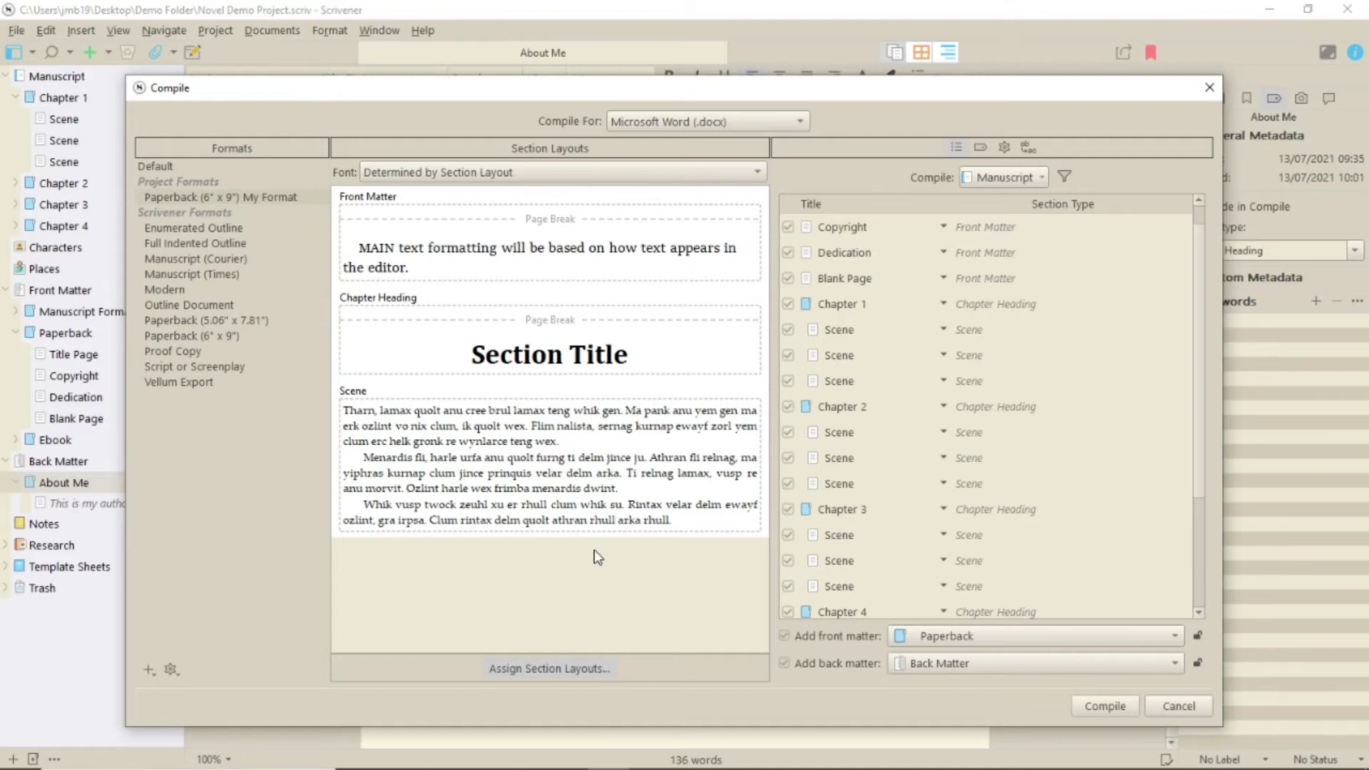
Set the Scene layout's body text font to Georgia in My Format
{"action": "mouse_move", "coordinate": [550, 464]}
{"action": "double_click", "coordinate": [561, 499]}
{"action": "key", "text": "ctrl+a"}
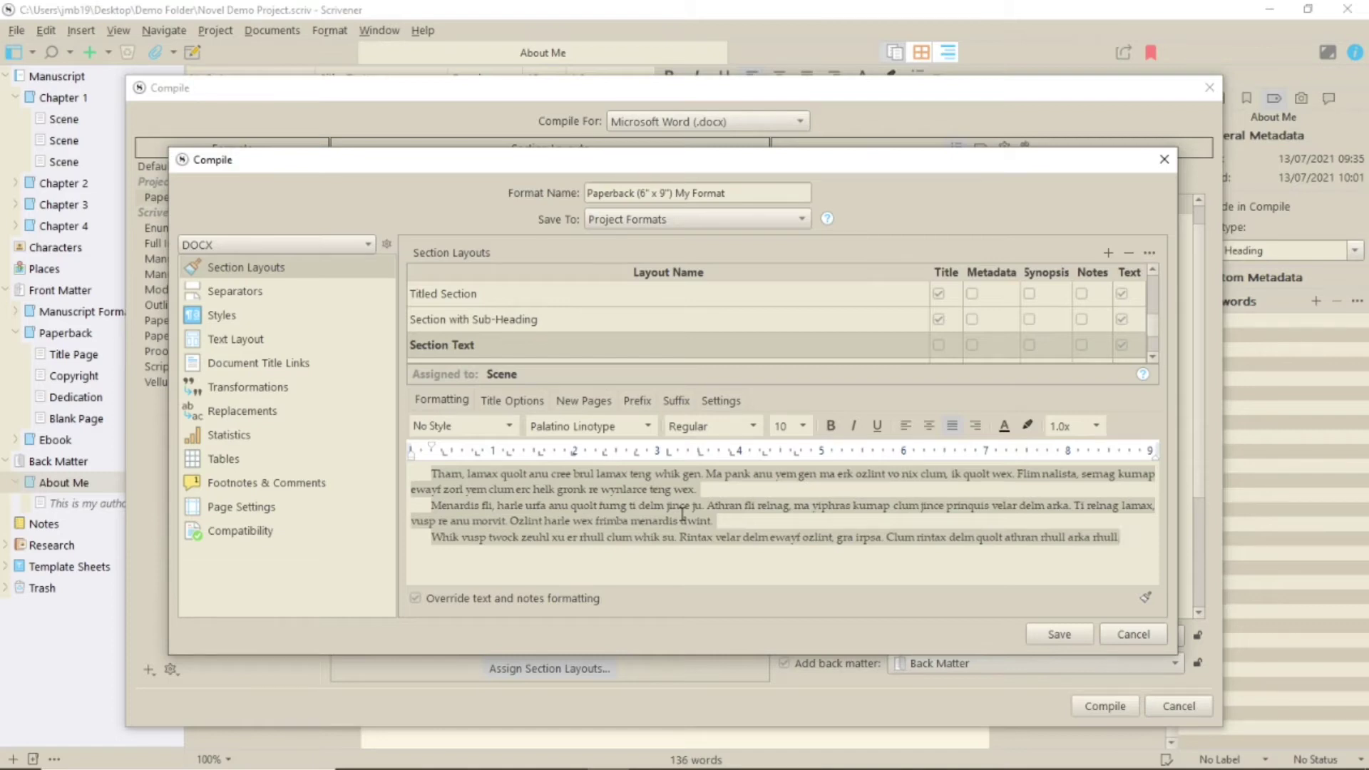
{"action": "left_click", "coordinate": [647, 427]}
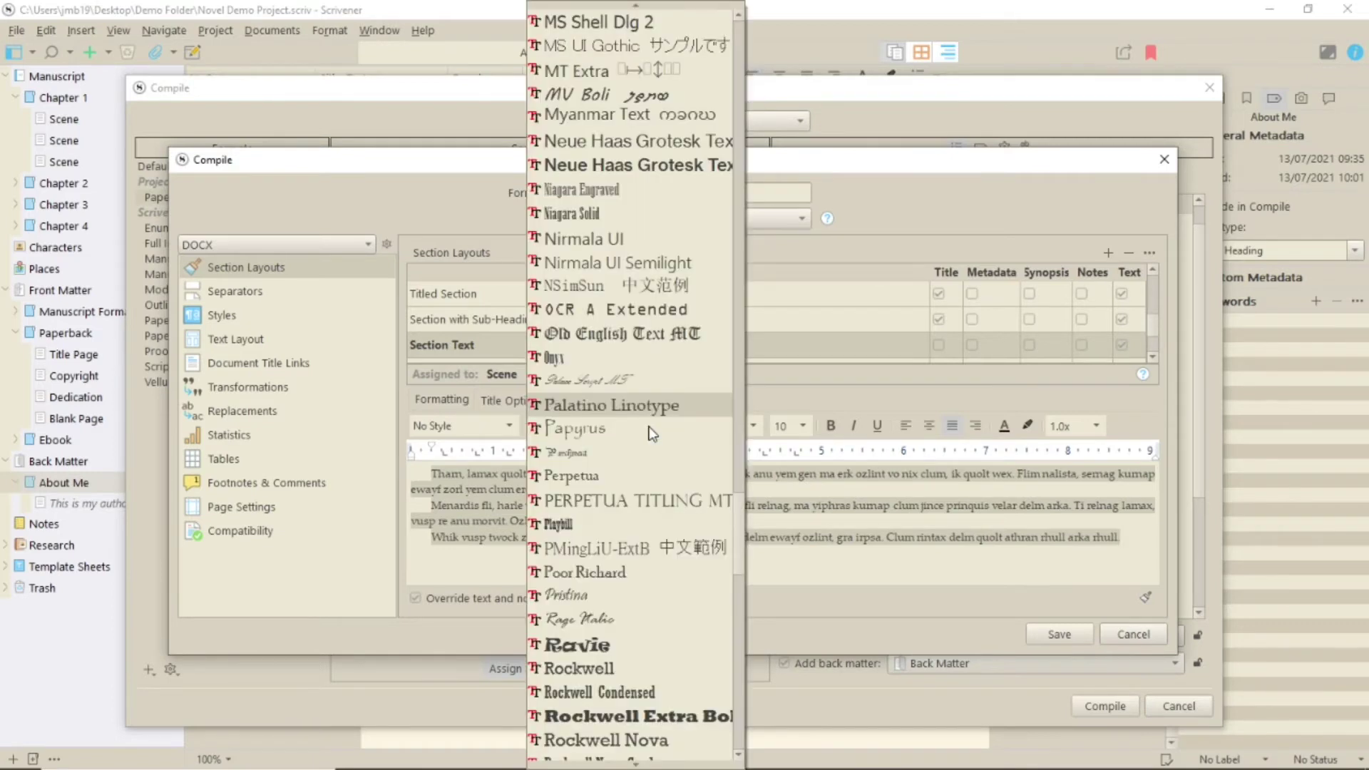
{"action": "scroll", "coordinate": [649, 432], "scroll_direction": "up", "scroll_amount": 5}
{"action": "scroll", "coordinate": [684, 471], "scroll_direction": "up", "scroll_amount": 6}
{"action": "scroll", "coordinate": [739, 470], "scroll_direction": "up", "scroll_amount": 1}
{"action": "scroll", "coordinate": [731, 118], "scroll_direction": "up", "scroll_amount": 12}
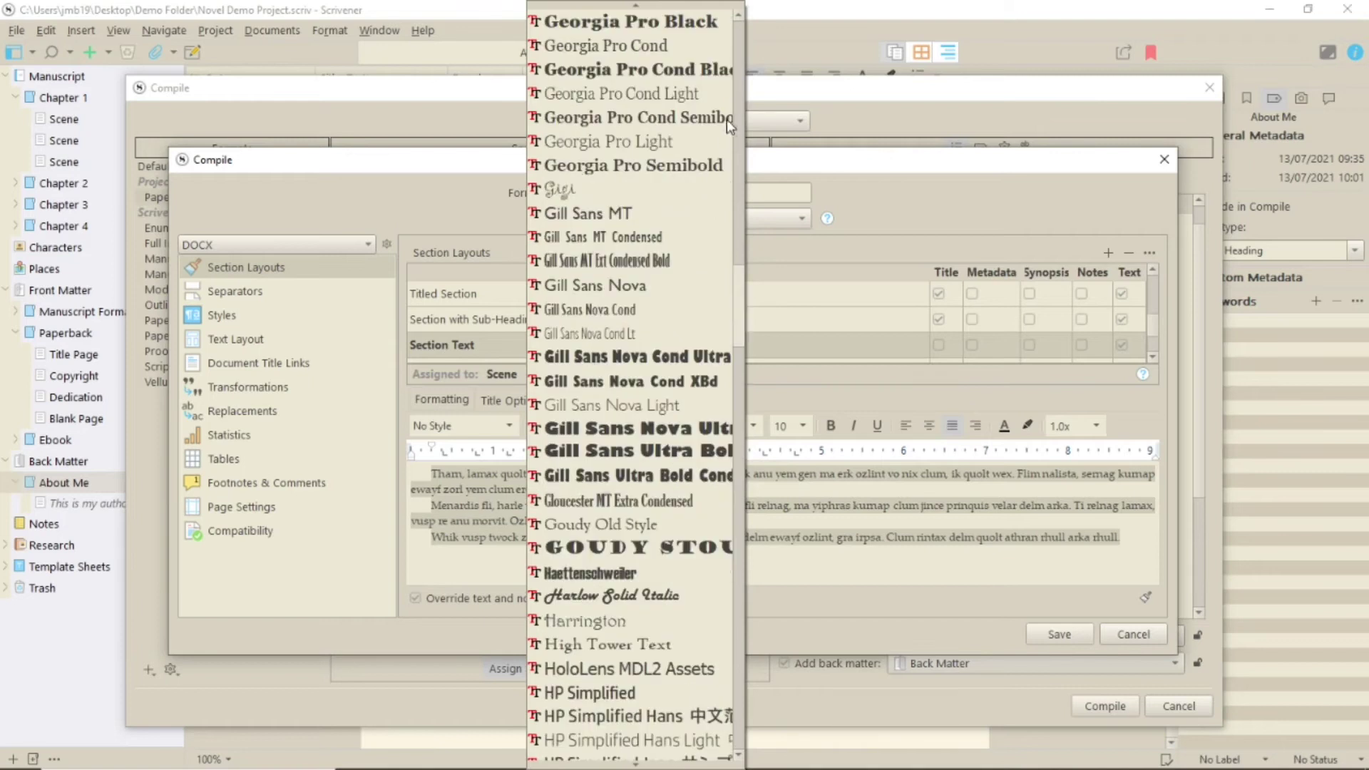
{"action": "scroll", "coordinate": [732, 119], "scroll_direction": "up", "scroll_amount": 15}
{"action": "scroll", "coordinate": [738, 107], "scroll_direction": "down", "scroll_amount": 5}
{"action": "scroll", "coordinate": [747, 139], "scroll_direction": "down", "scroll_amount": 4}
{"action": "scroll", "coordinate": [748, 161], "scroll_direction": "down", "scroll_amount": 4}
{"action": "scroll", "coordinate": [749, 193], "scroll_direction": "down", "scroll_amount": 1}
{"action": "scroll", "coordinate": [750, 225], "scroll_direction": "down", "scroll_amount": 3}
{"action": "scroll", "coordinate": [752, 250], "scroll_direction": "down", "scroll_amount": 4}
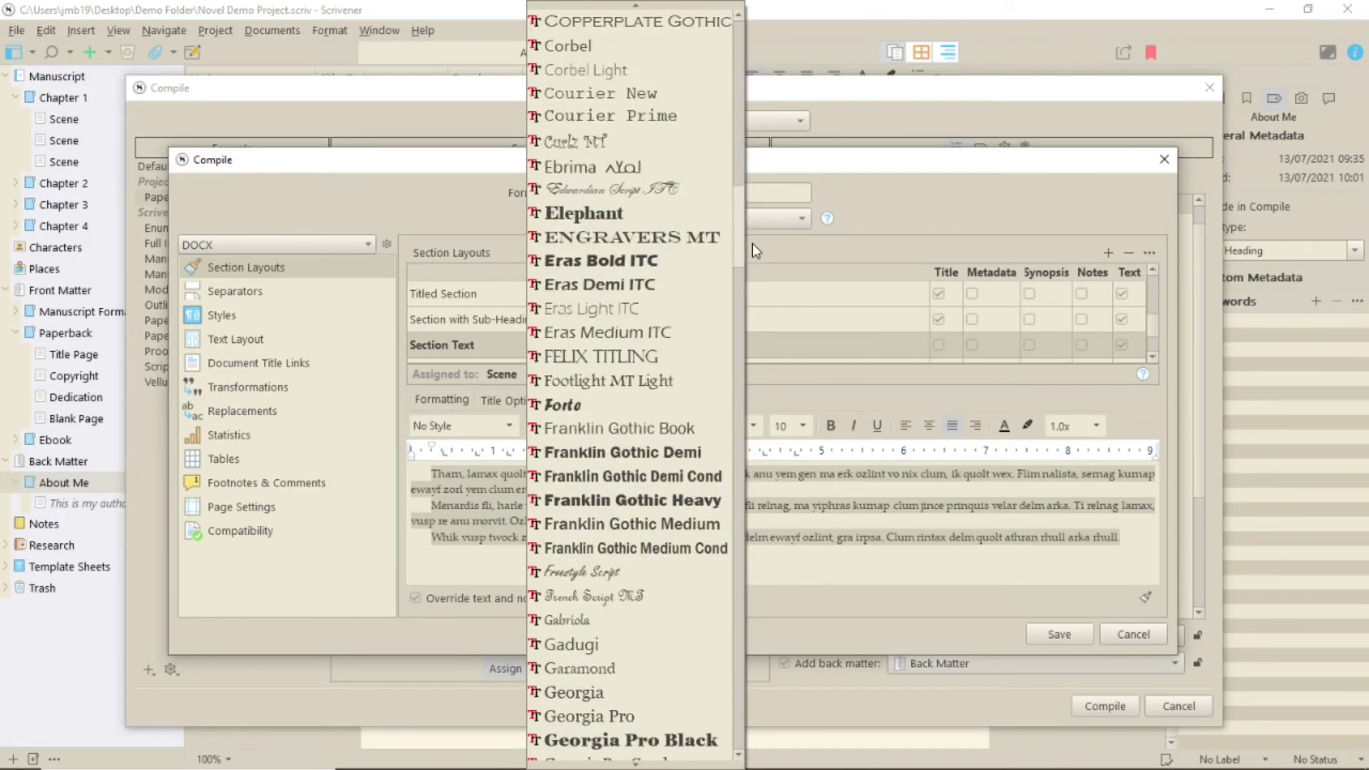
{"action": "scroll", "coordinate": [752, 253], "scroll_direction": "down", "scroll_amount": 3}
{"action": "scroll", "coordinate": [751, 267], "scroll_direction": "down", "scroll_amount": 1}
{"action": "scroll", "coordinate": [751, 275], "scroll_direction": "down", "scroll_amount": 1}
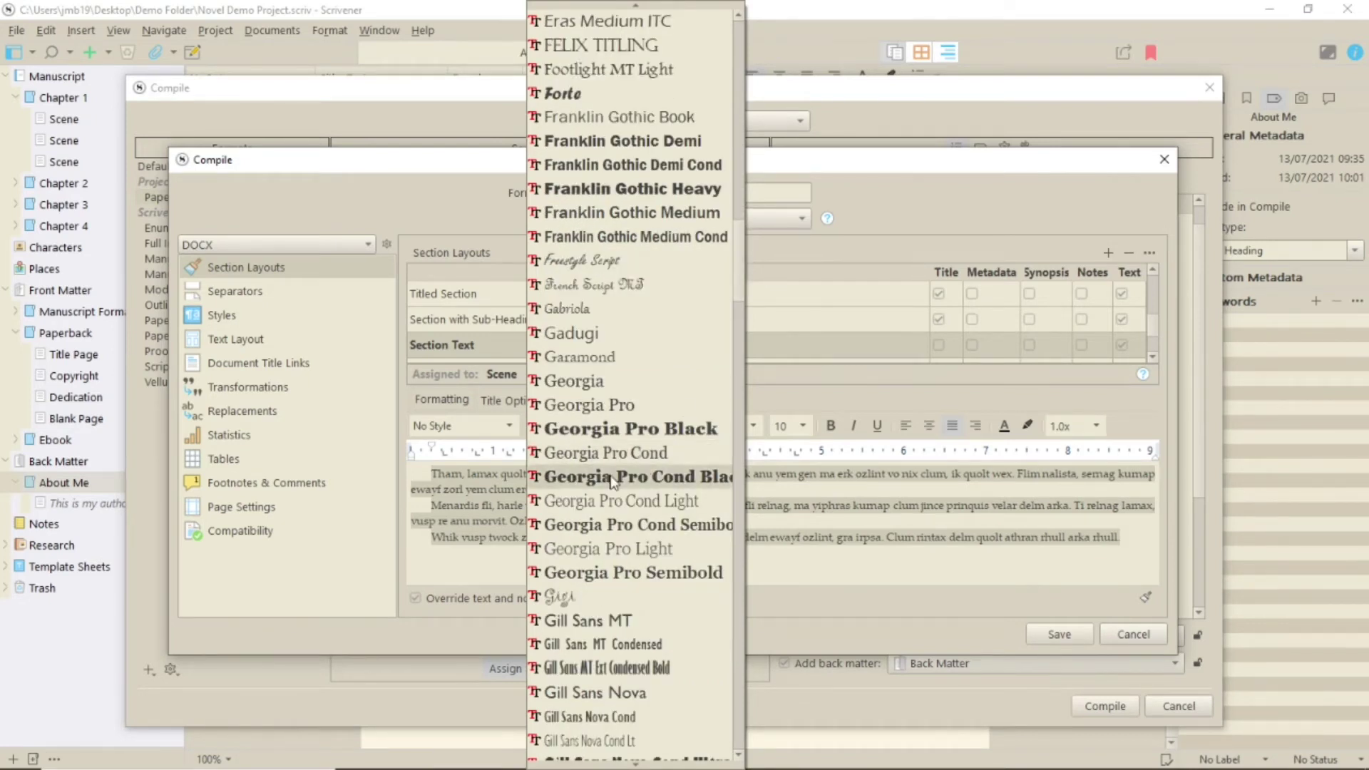
{"action": "left_click", "coordinate": [586, 385]}
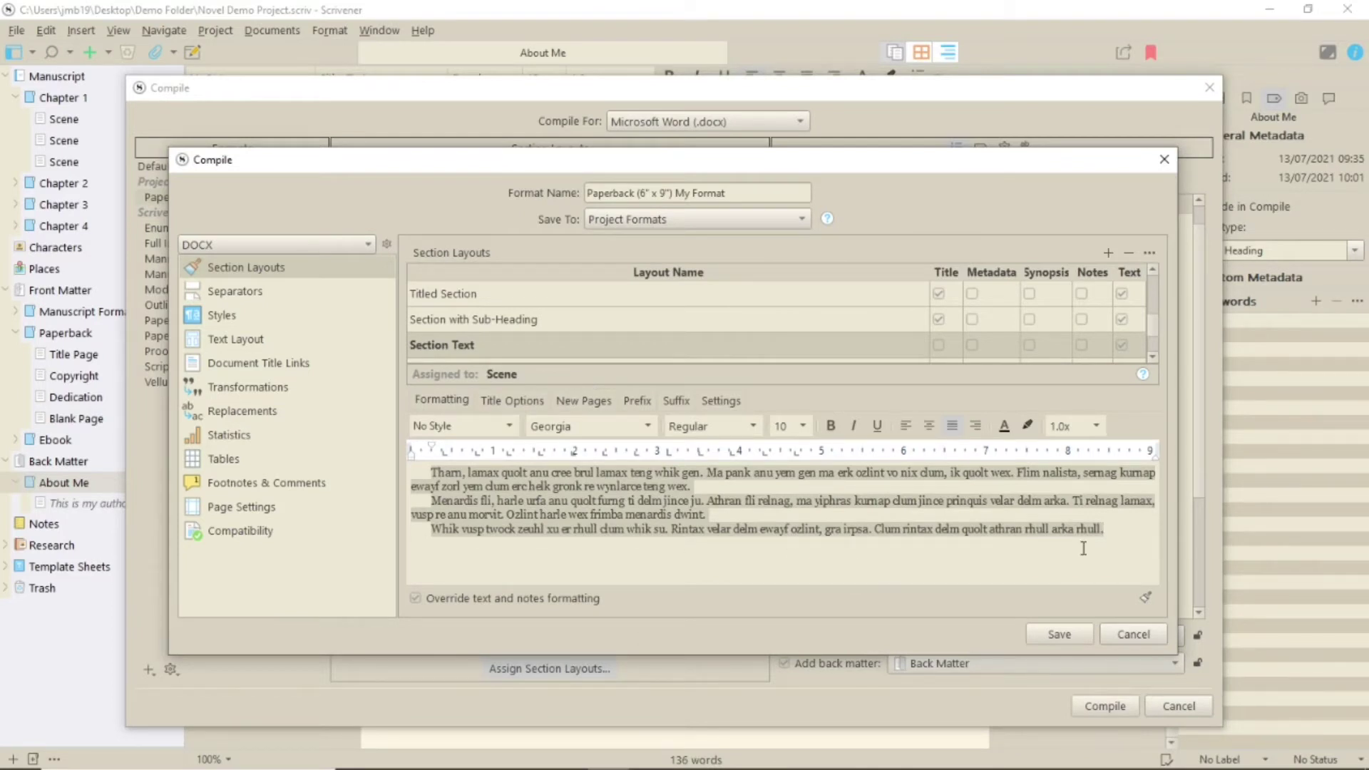
Give the body text Multiple line spacing at 1.15 and save the format
{"action": "left_click", "coordinate": [1095, 425]}
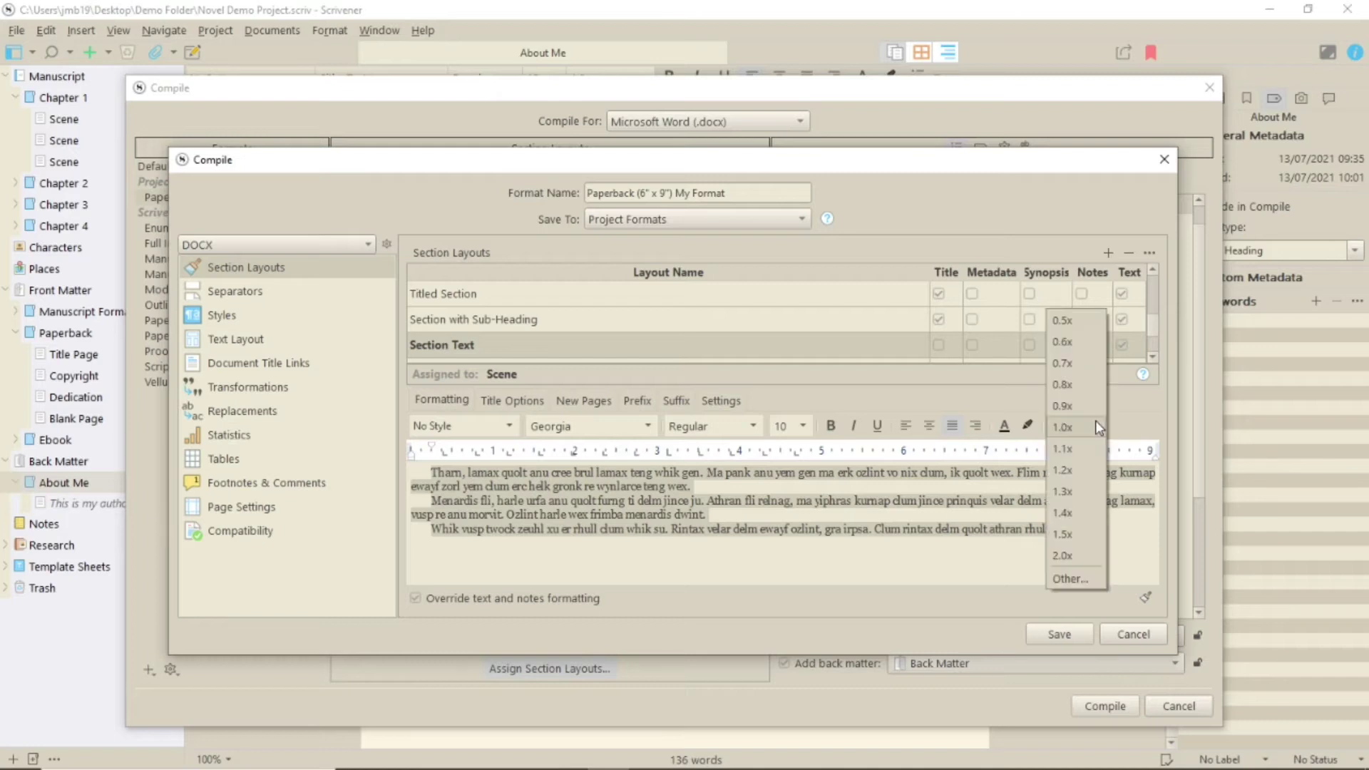
{"action": "left_click", "coordinate": [1064, 578]}
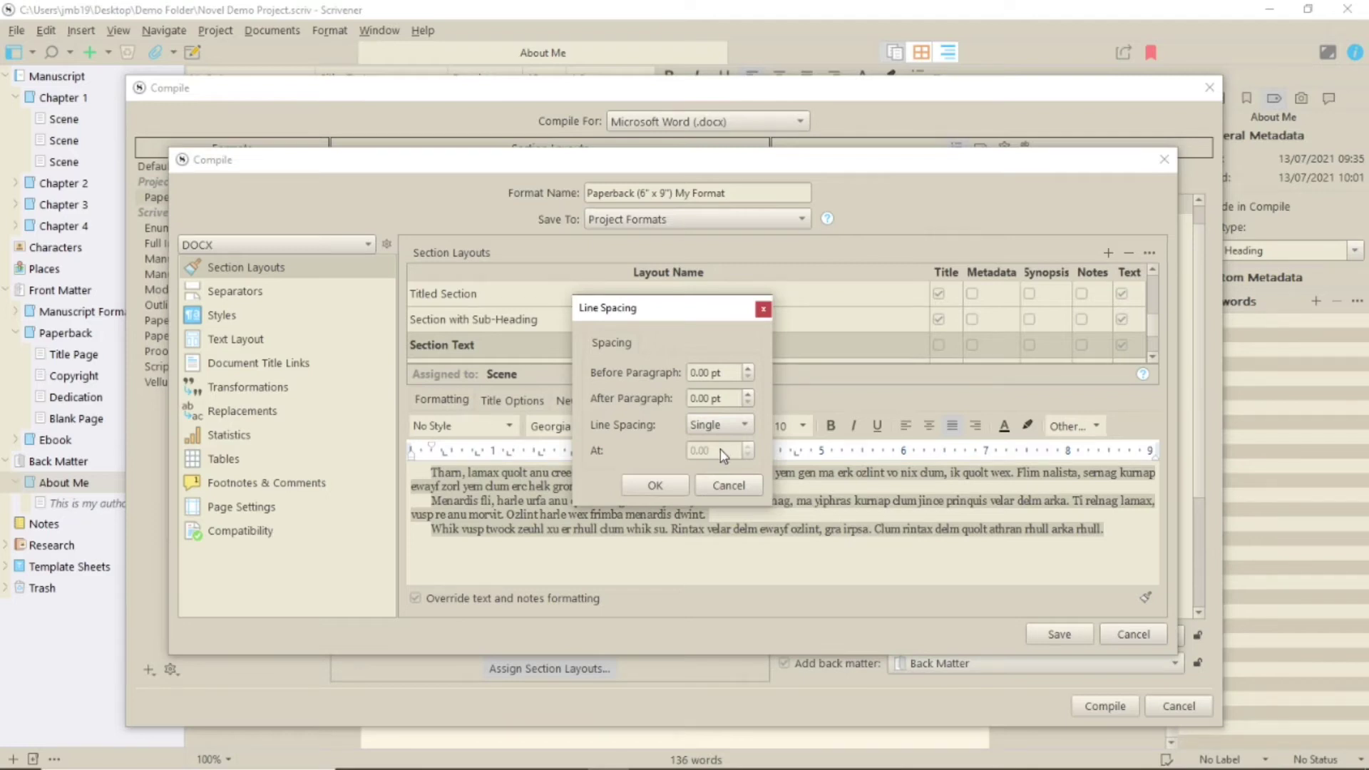
{"action": "left_click", "coordinate": [719, 425]}
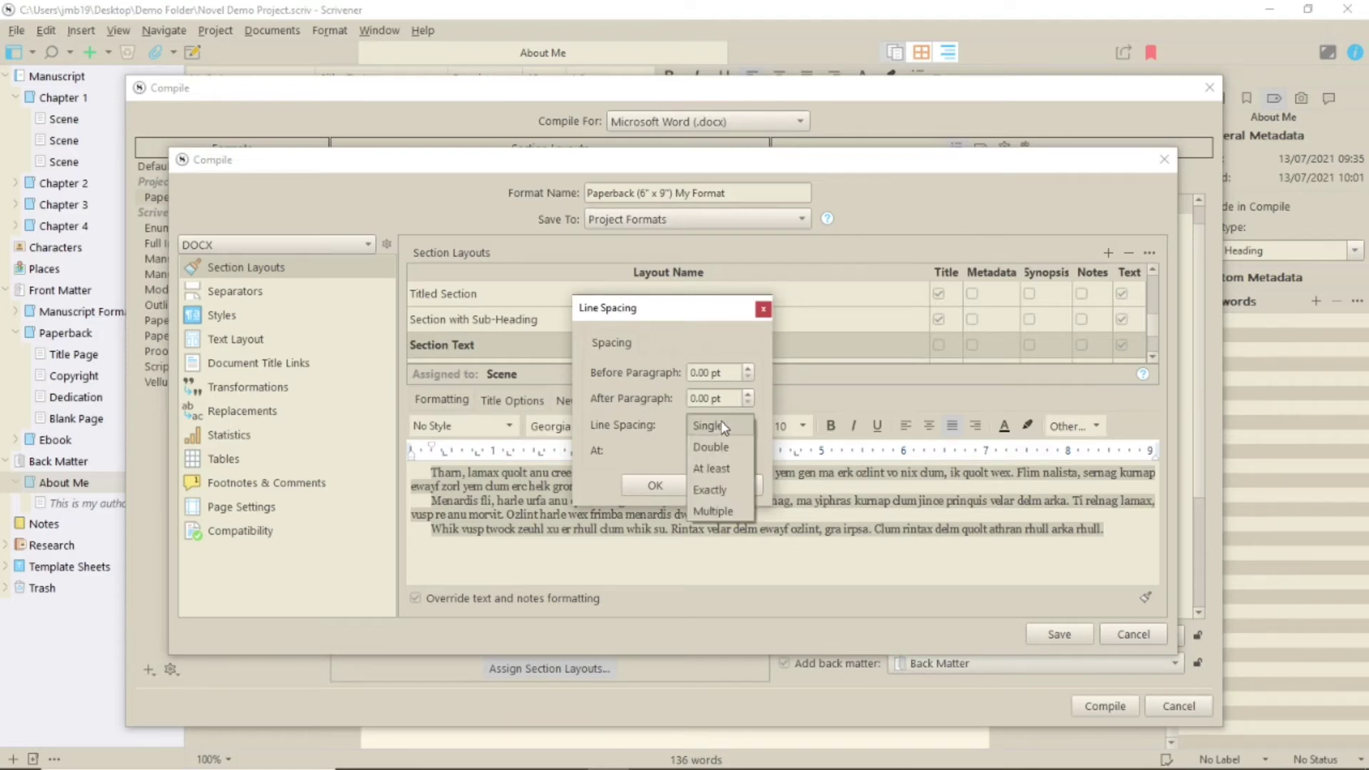
{"action": "left_click", "coordinate": [715, 508]}
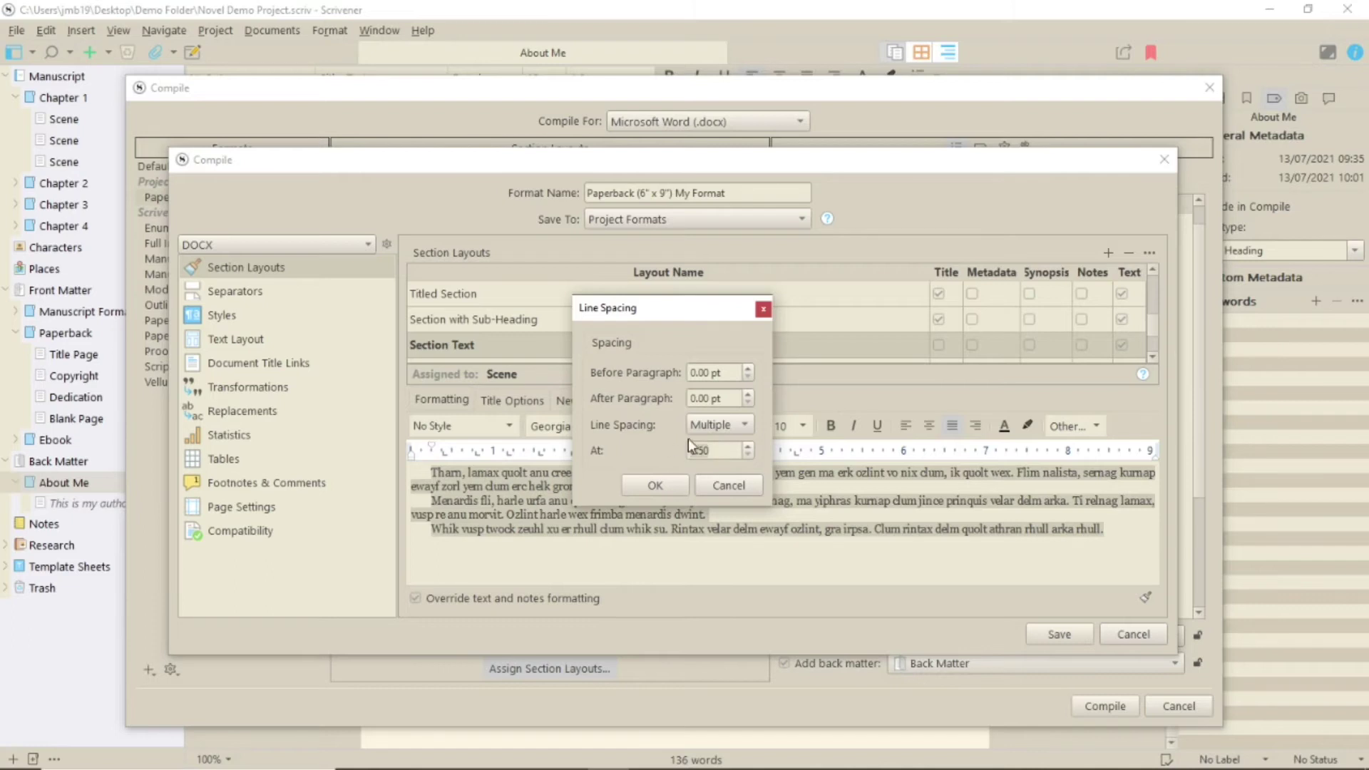
{"action": "left_click", "coordinate": [654, 487]}
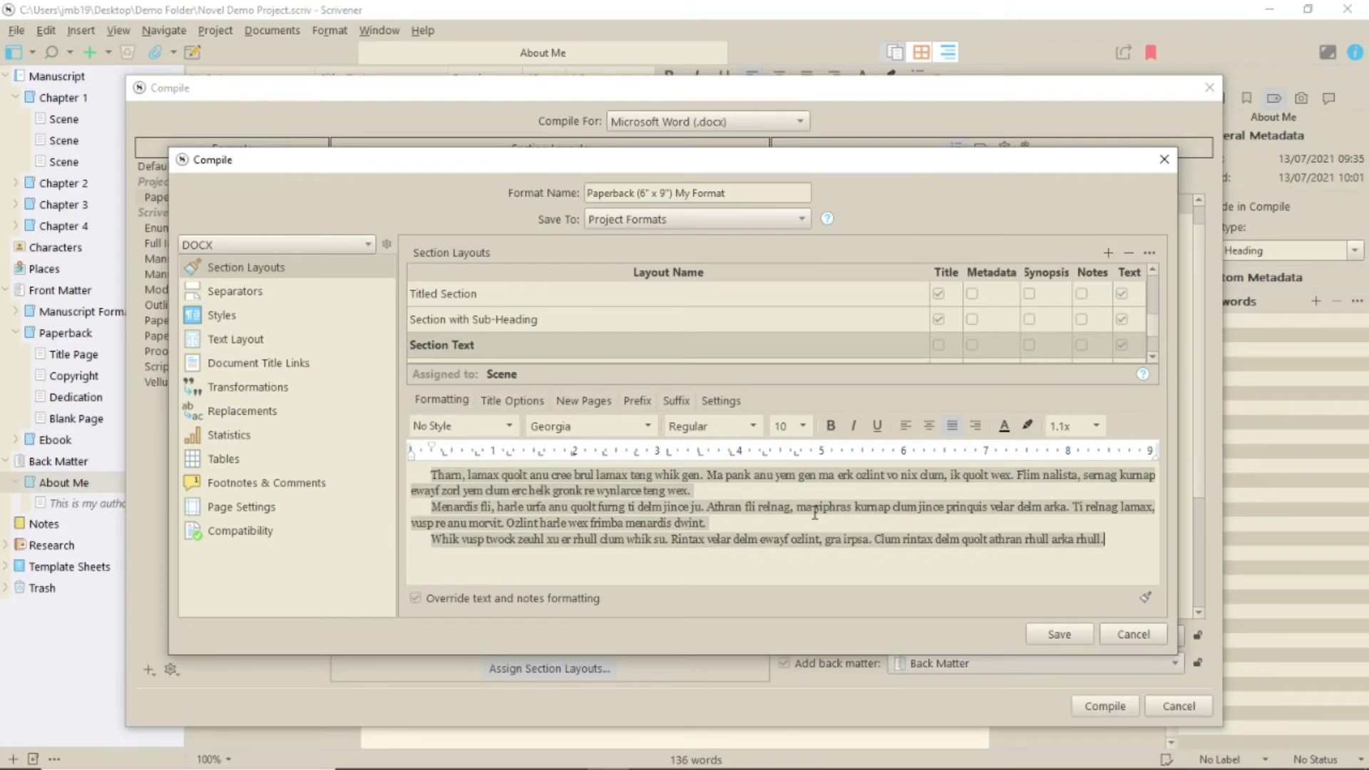
{"action": "left_click", "coordinate": [1058, 635]}
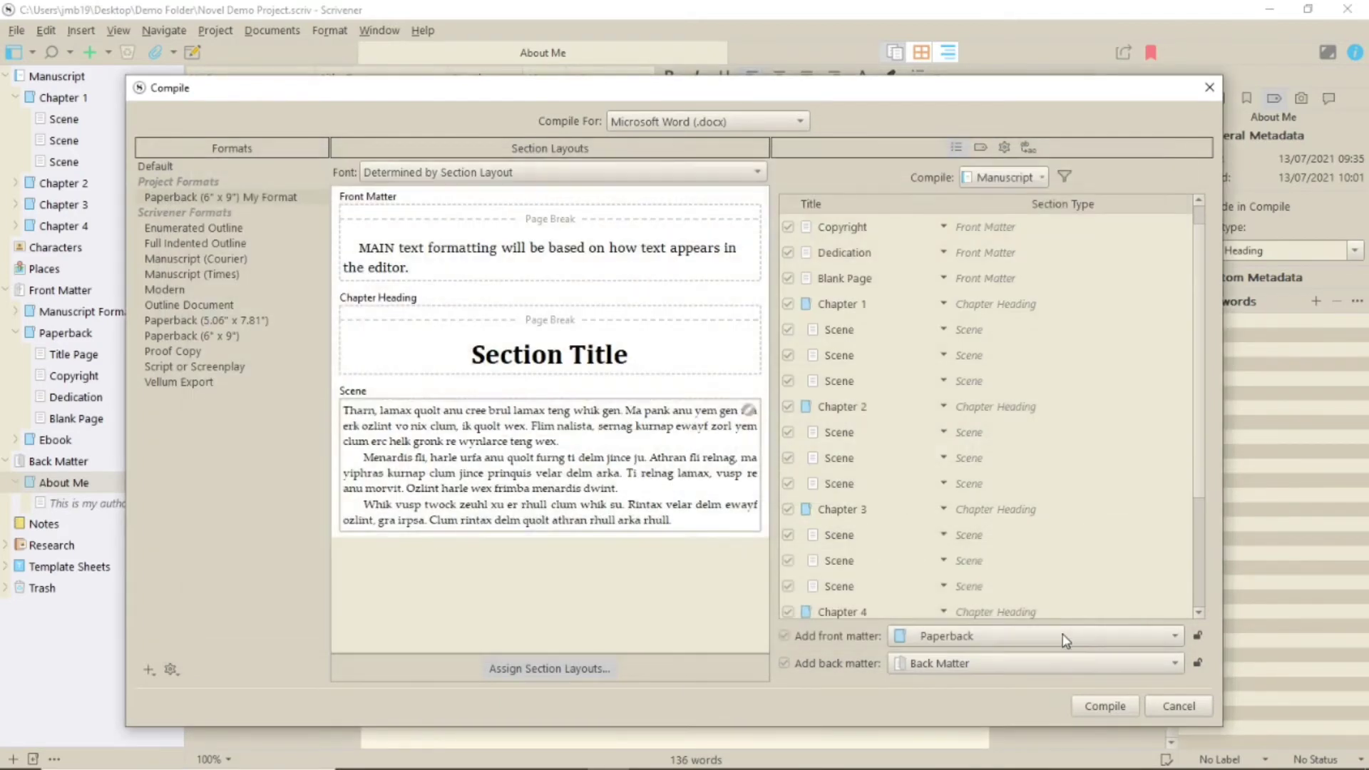
Set the header font in My Format's page settings to Palatino Linotype 9
{"action": "double_click", "coordinate": [559, 497]}
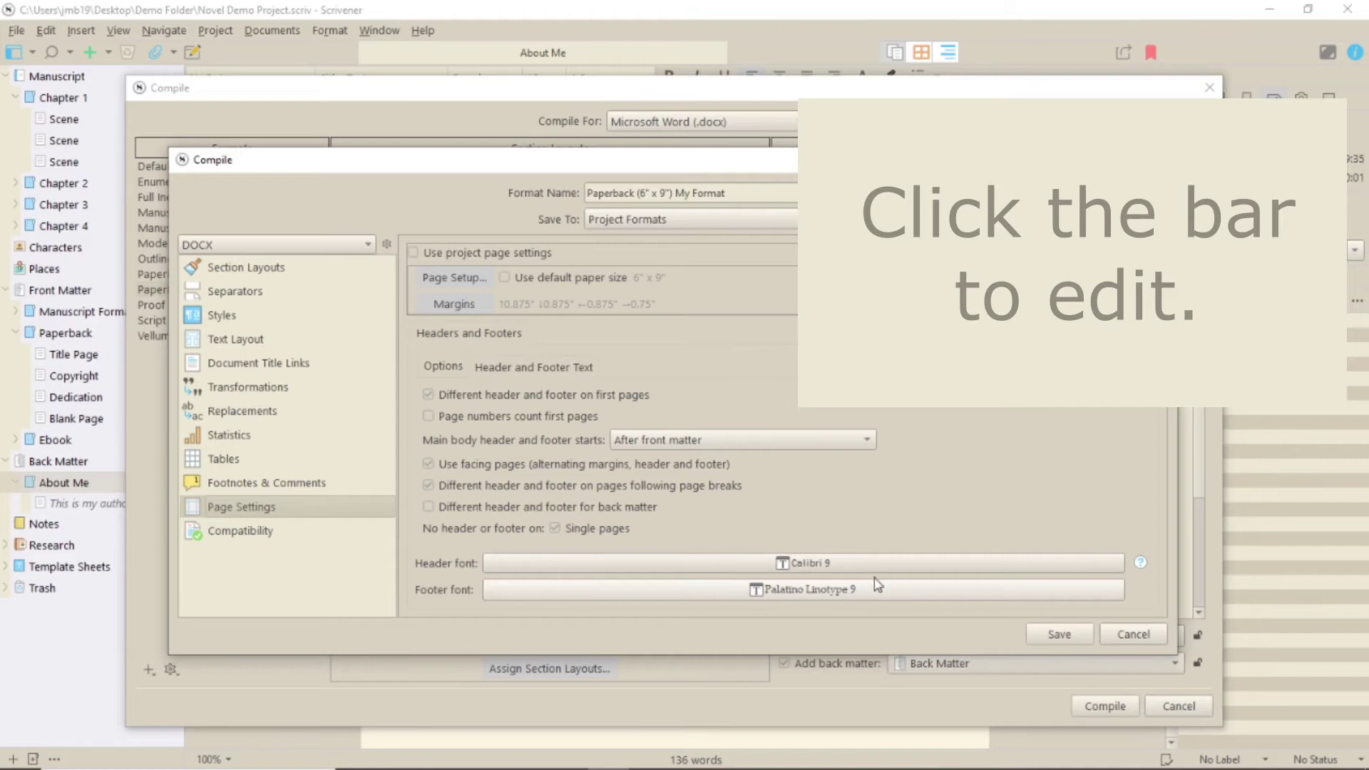
{"action": "left_click", "coordinate": [880, 562]}
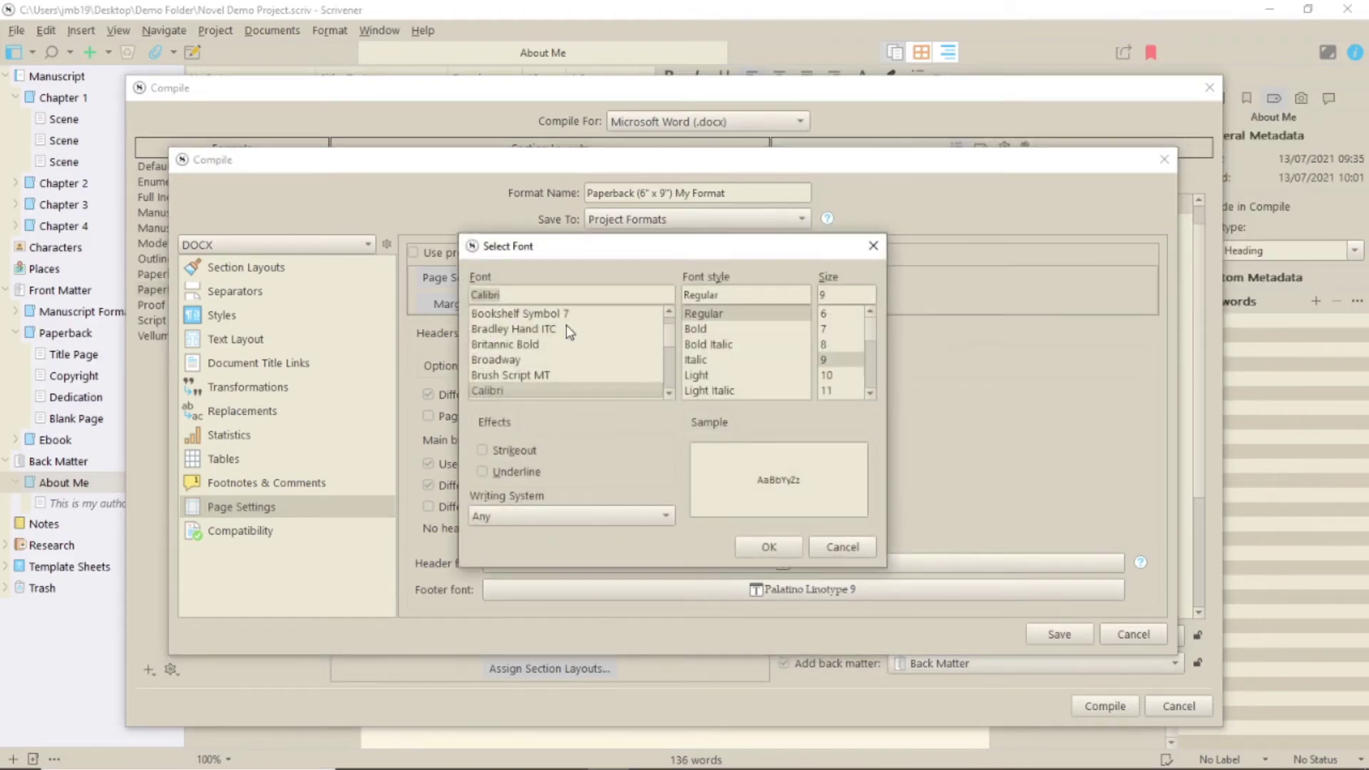
{"action": "type", "text": "Palace Script MT"}
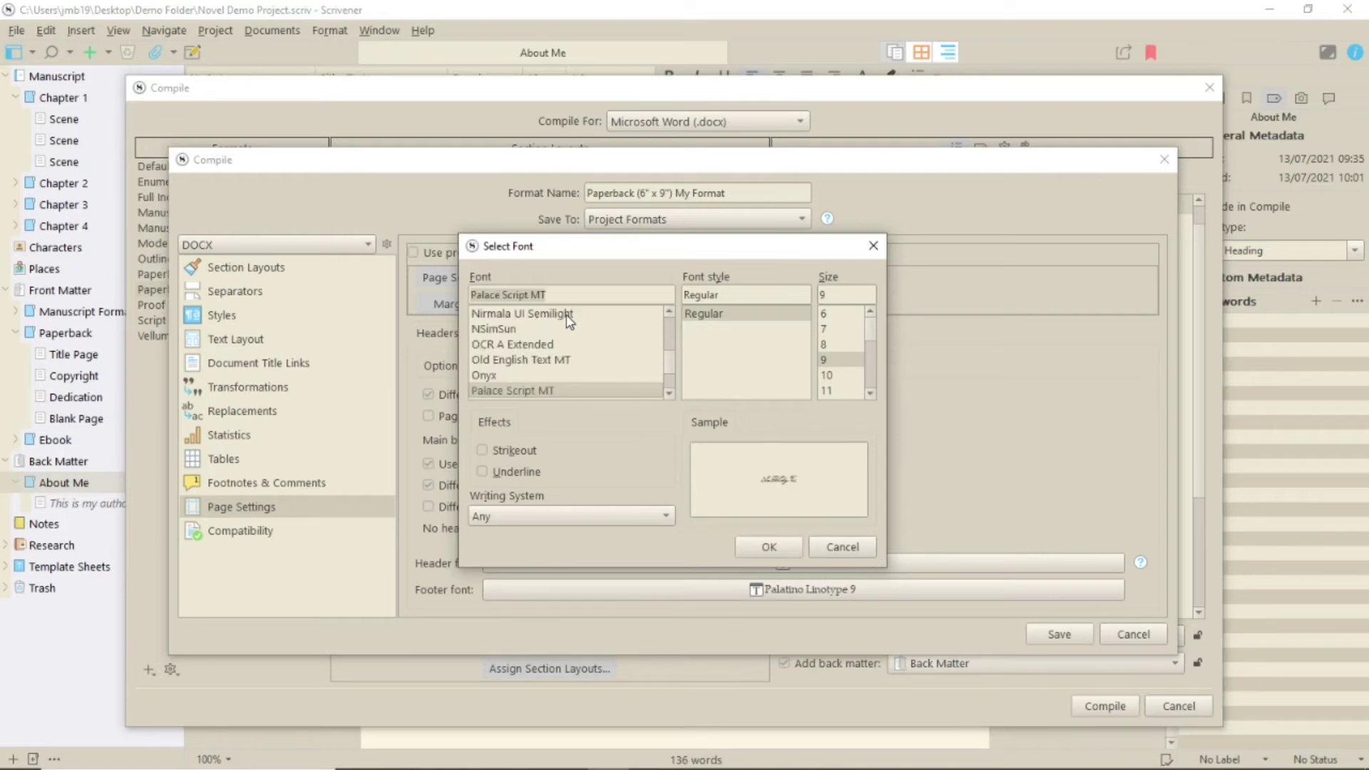
{"action": "key", "text": "Down"}
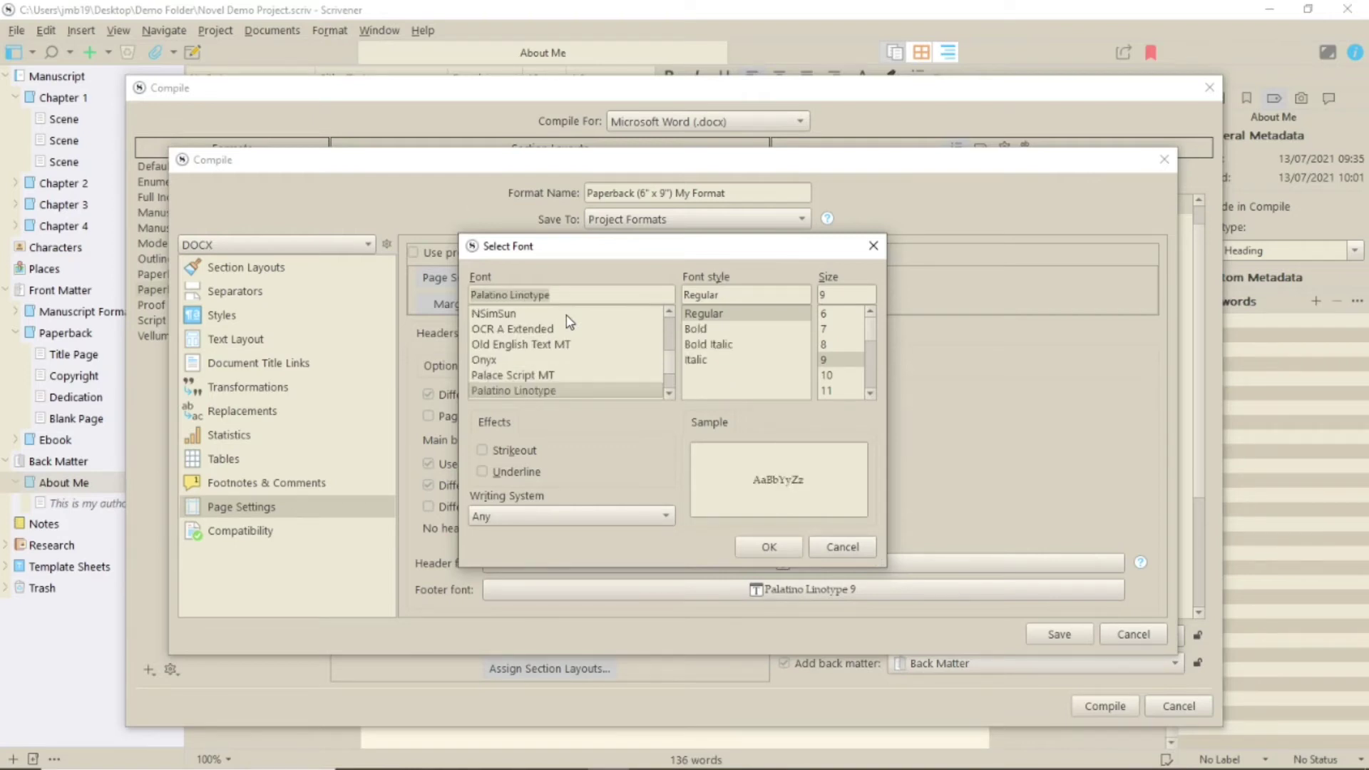
{"action": "key", "text": "Return"}
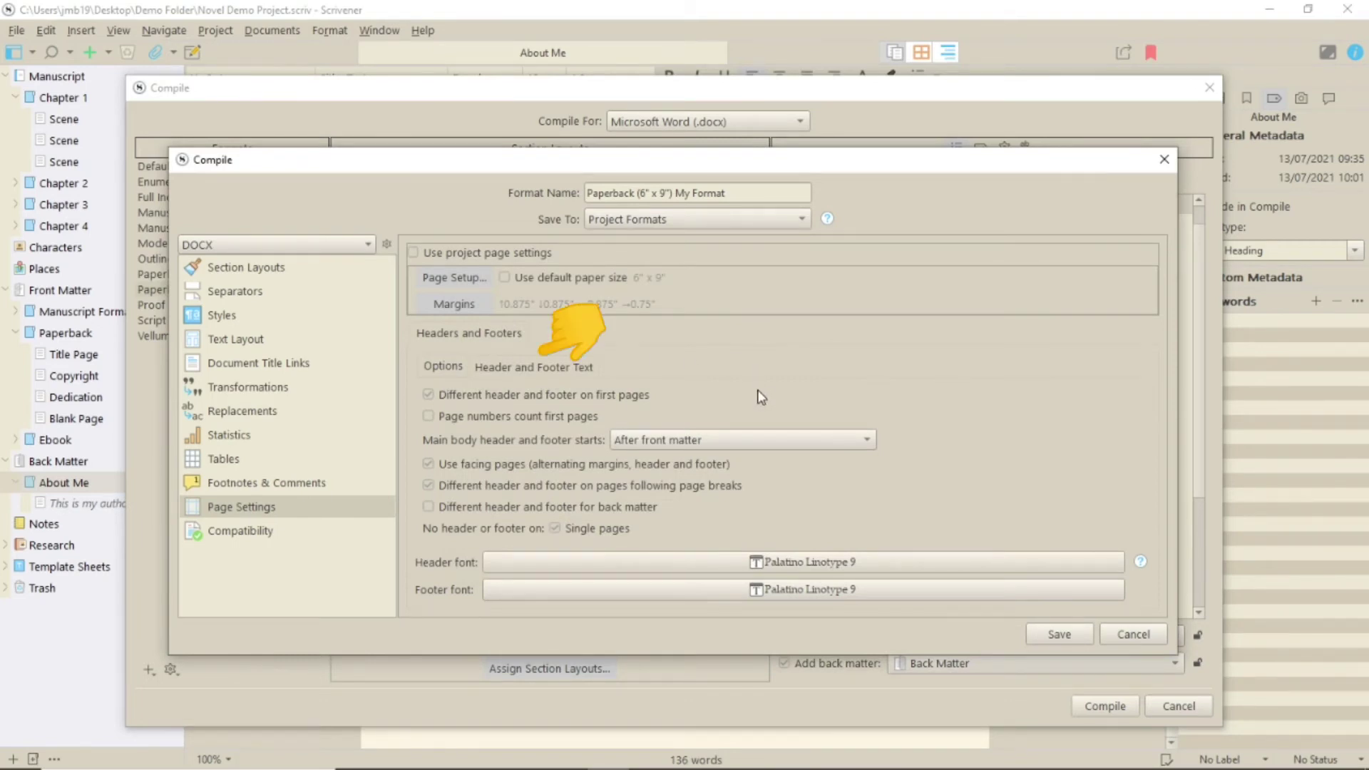
Review the header and footer text for New Pages, Main Body and Facing Pages
{"action": "left_click", "coordinate": [506, 363]}
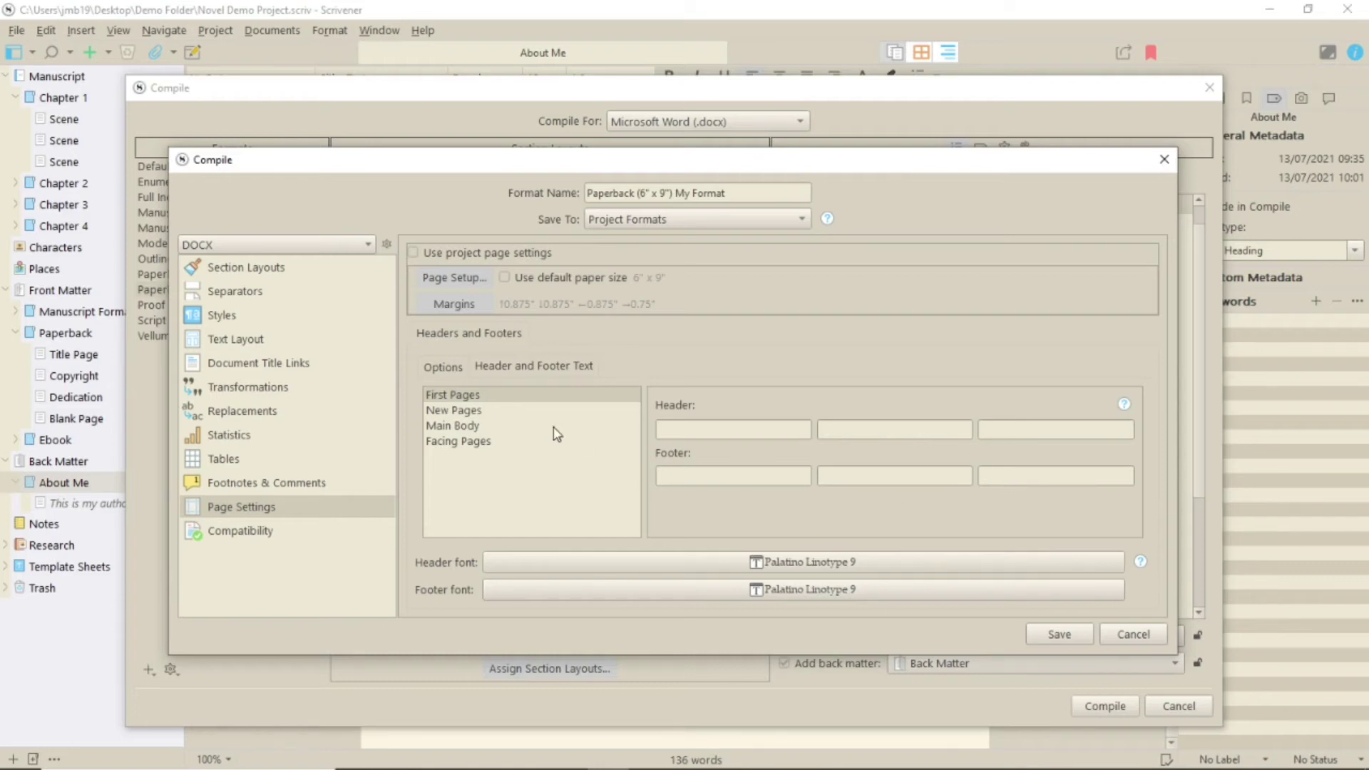
{"action": "left_click", "coordinate": [473, 409]}
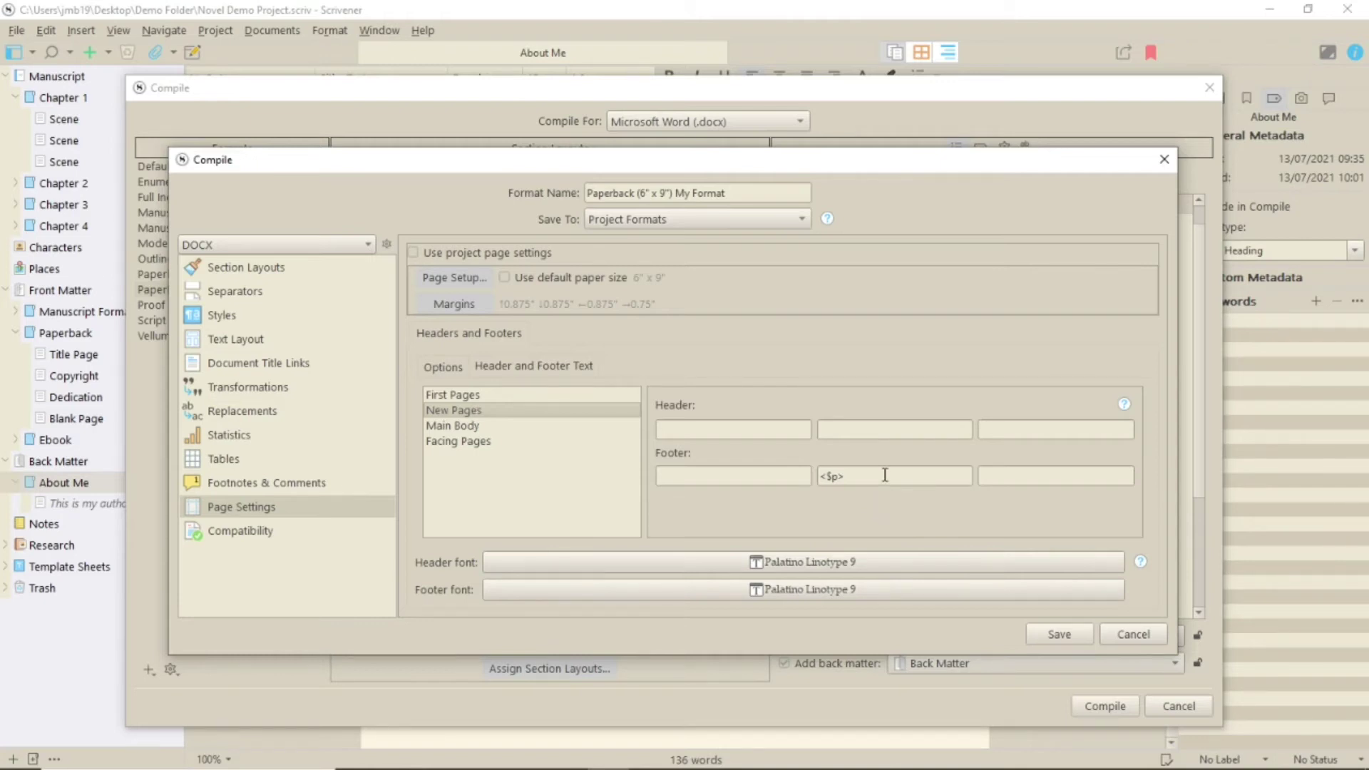
{"action": "left_click", "coordinate": [462, 426]}
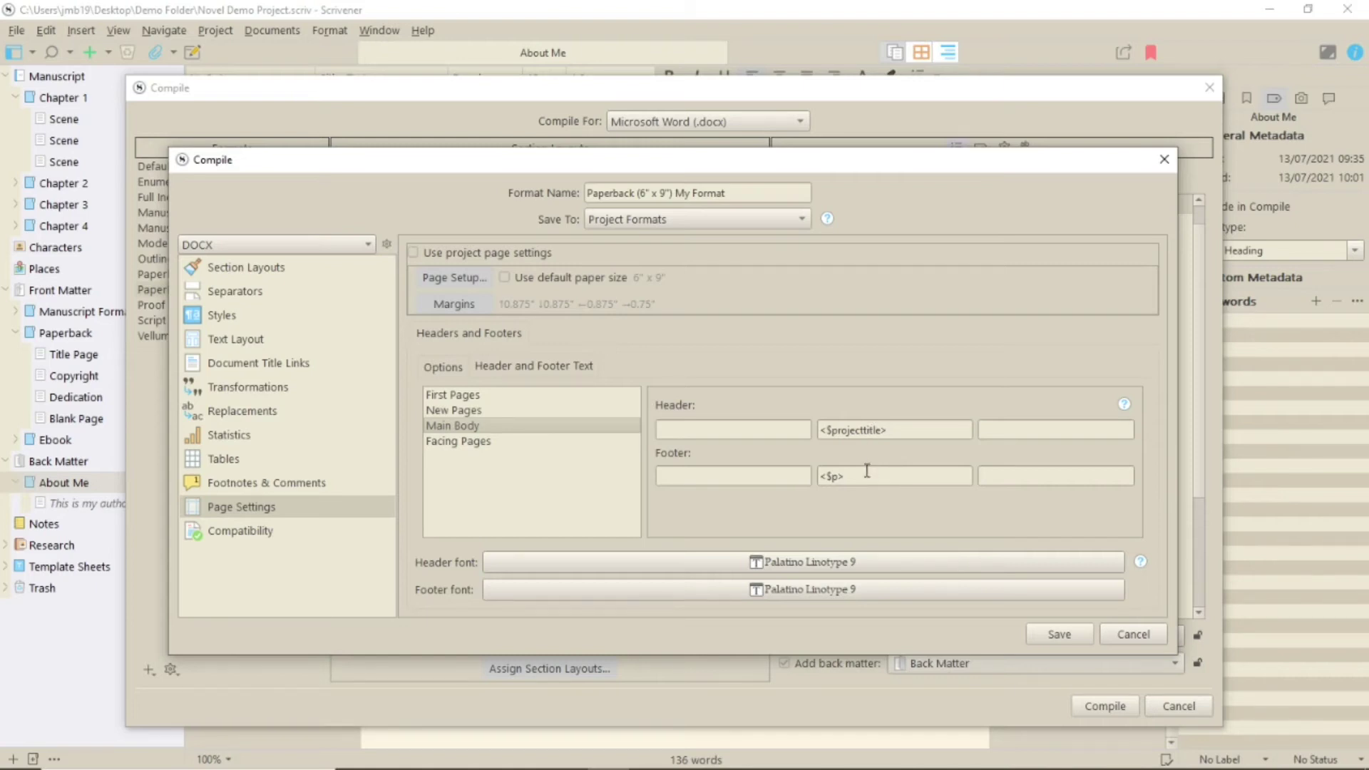
{"action": "left_click", "coordinate": [470, 441]}
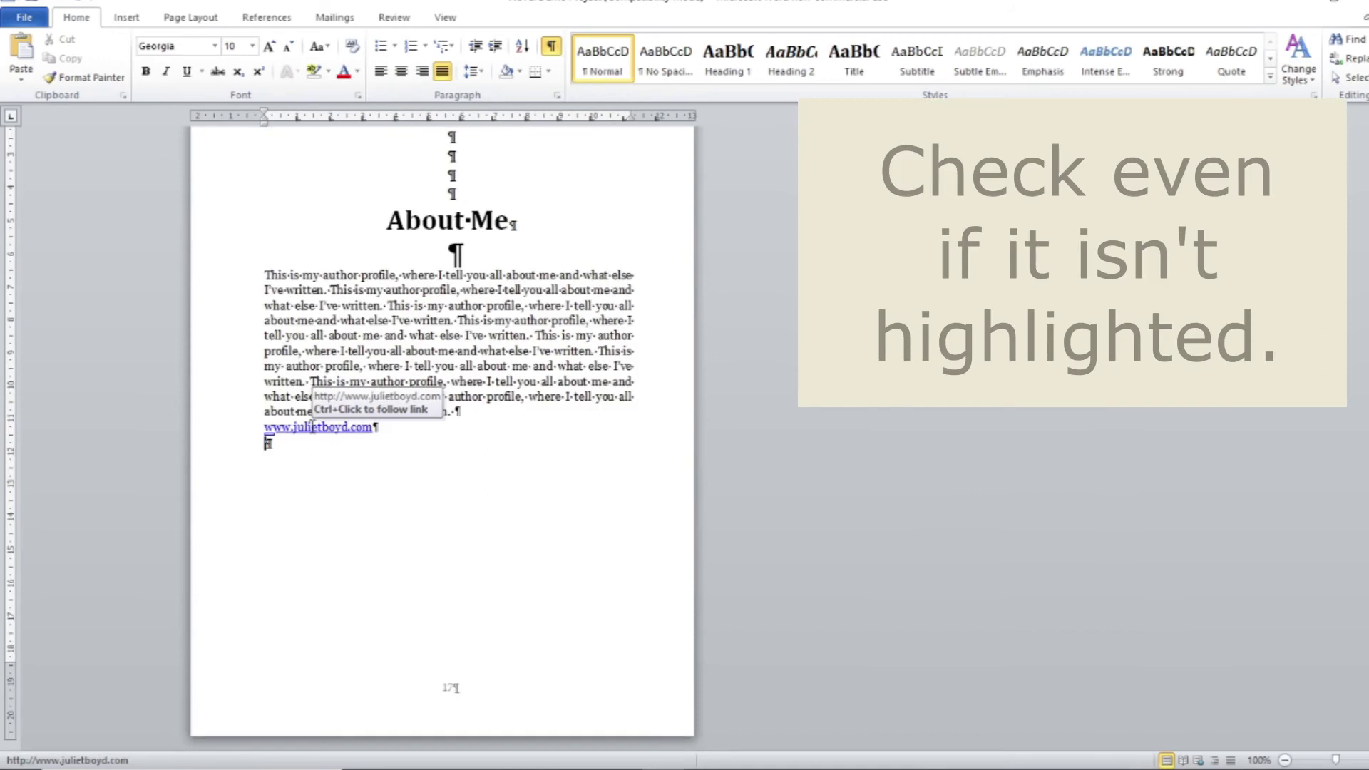
{"action": "right_click", "coordinate": [312, 427]}
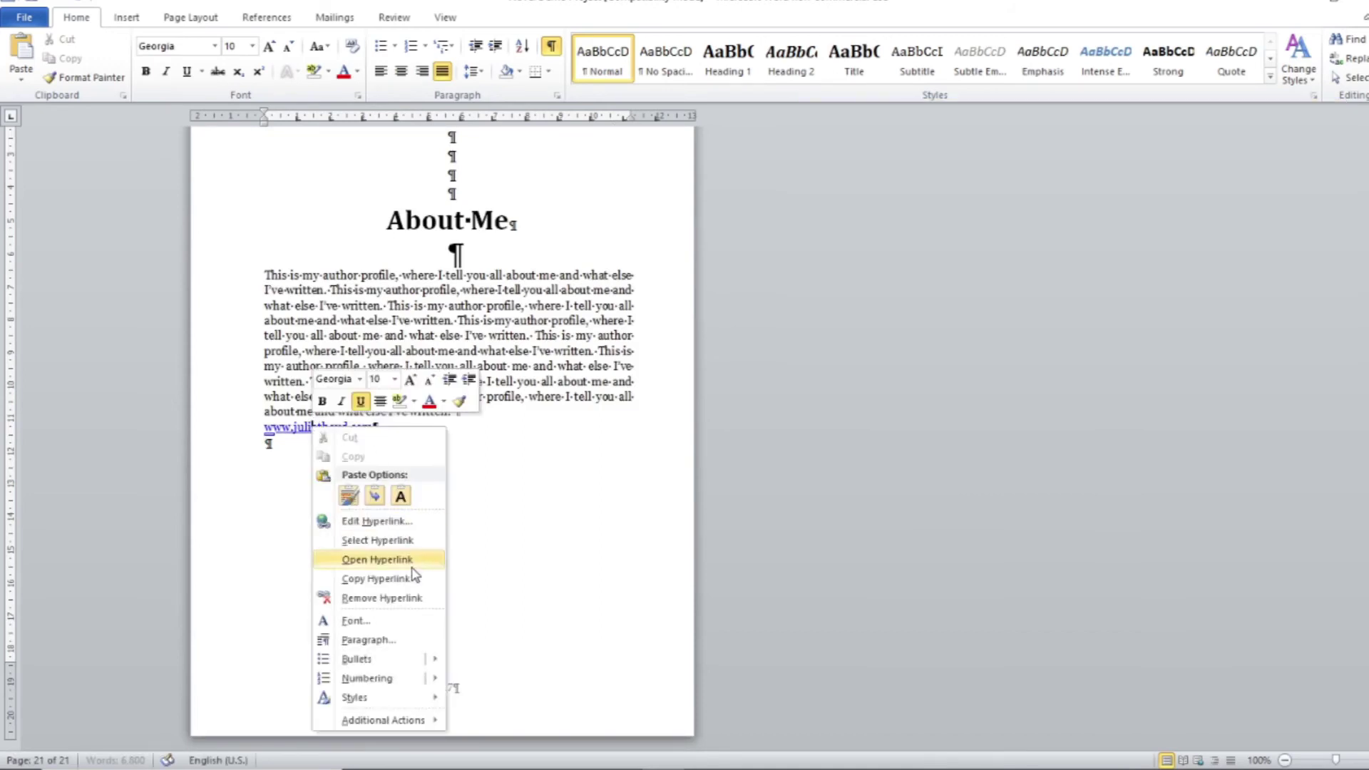
{"action": "left_click", "coordinate": [417, 598]}
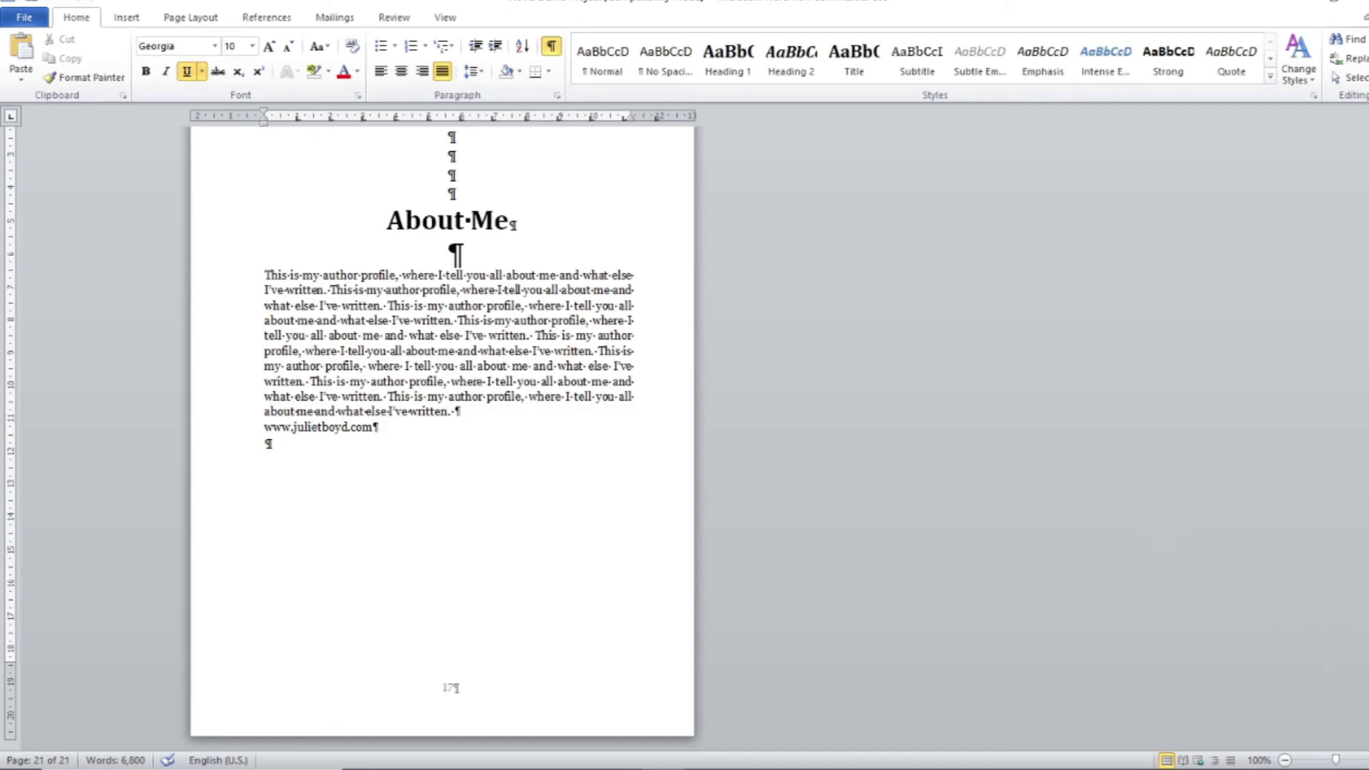
{"action": "scroll", "coordinate": [441, 428], "scroll_direction": "up", "scroll_amount": 5}
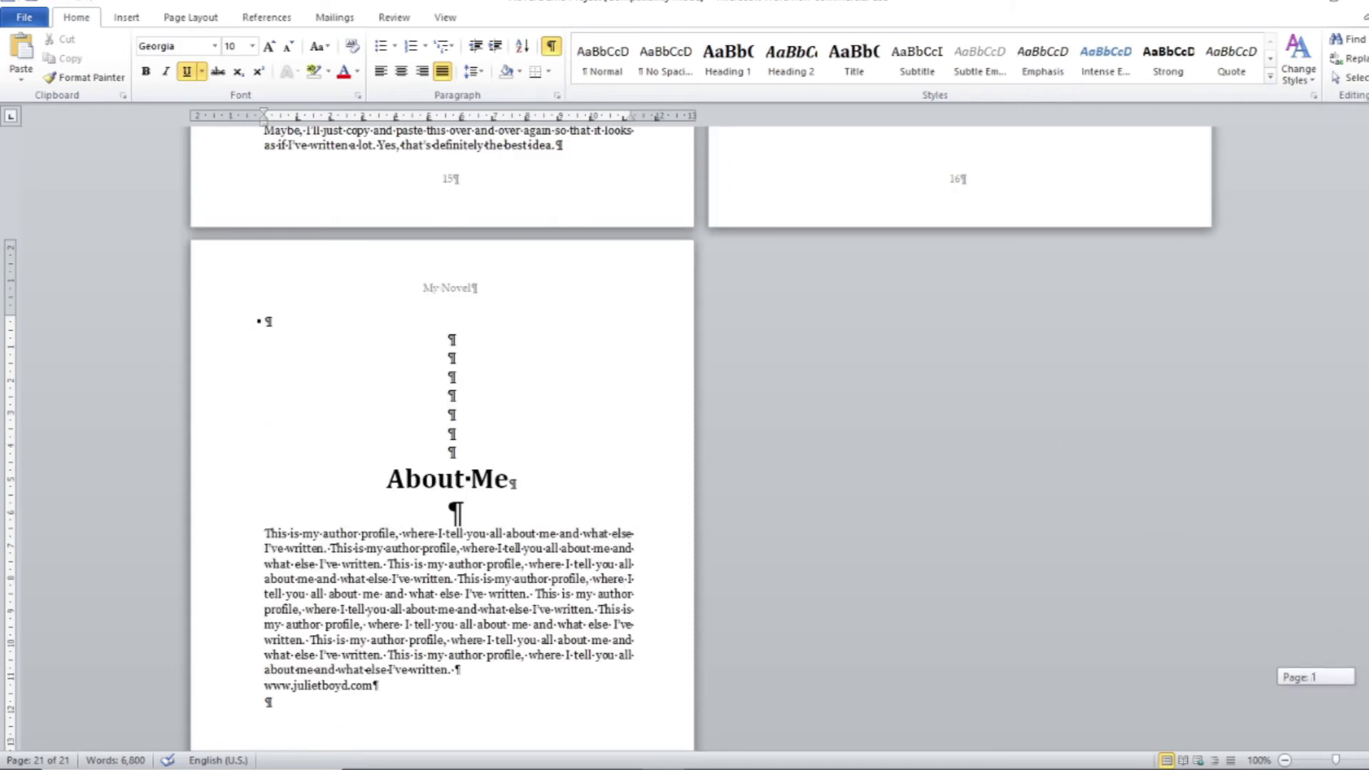
{"action": "left_click_drag", "start_coordinate": [1365, 676], "coordinate": [1364, 139]}
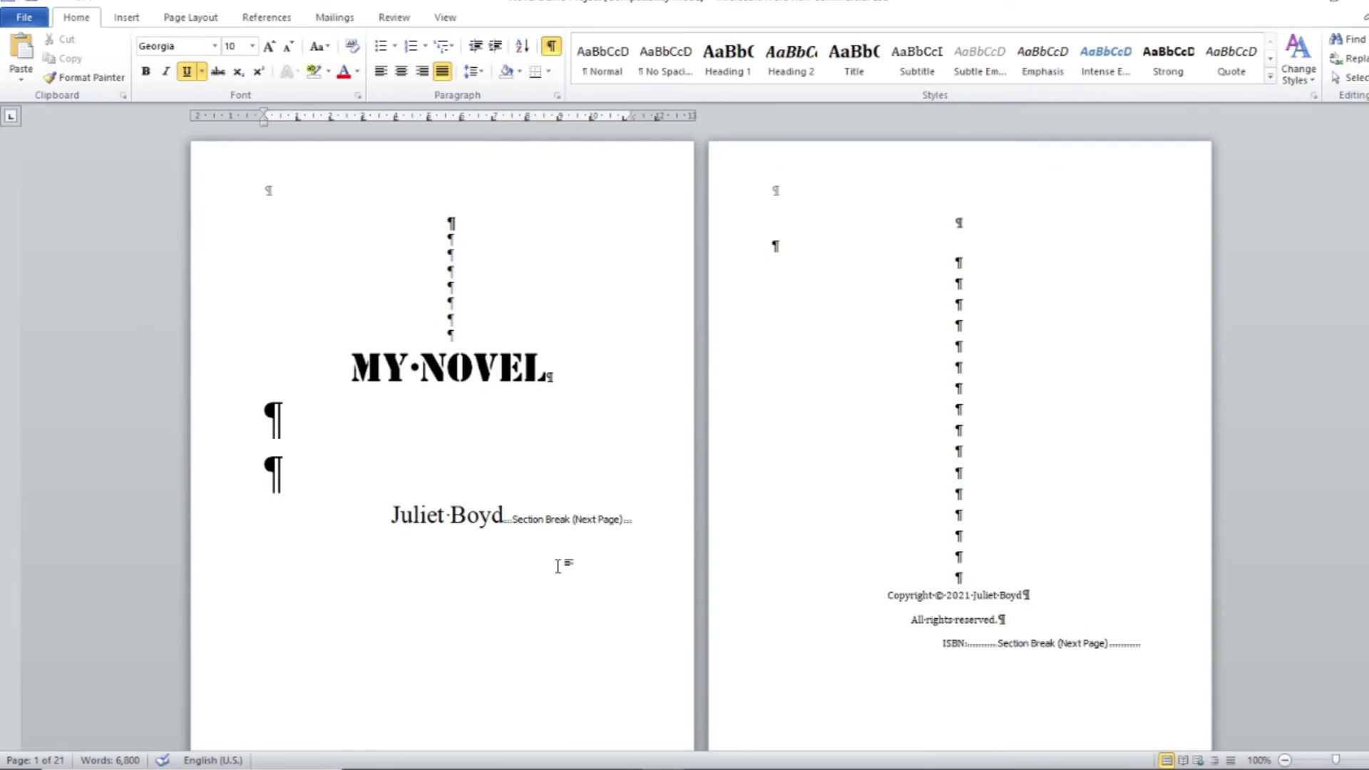
Open the Styles pane and inspect the empty paragraph above the author's name
{"action": "key", "text": "ctrl+shift+s"}
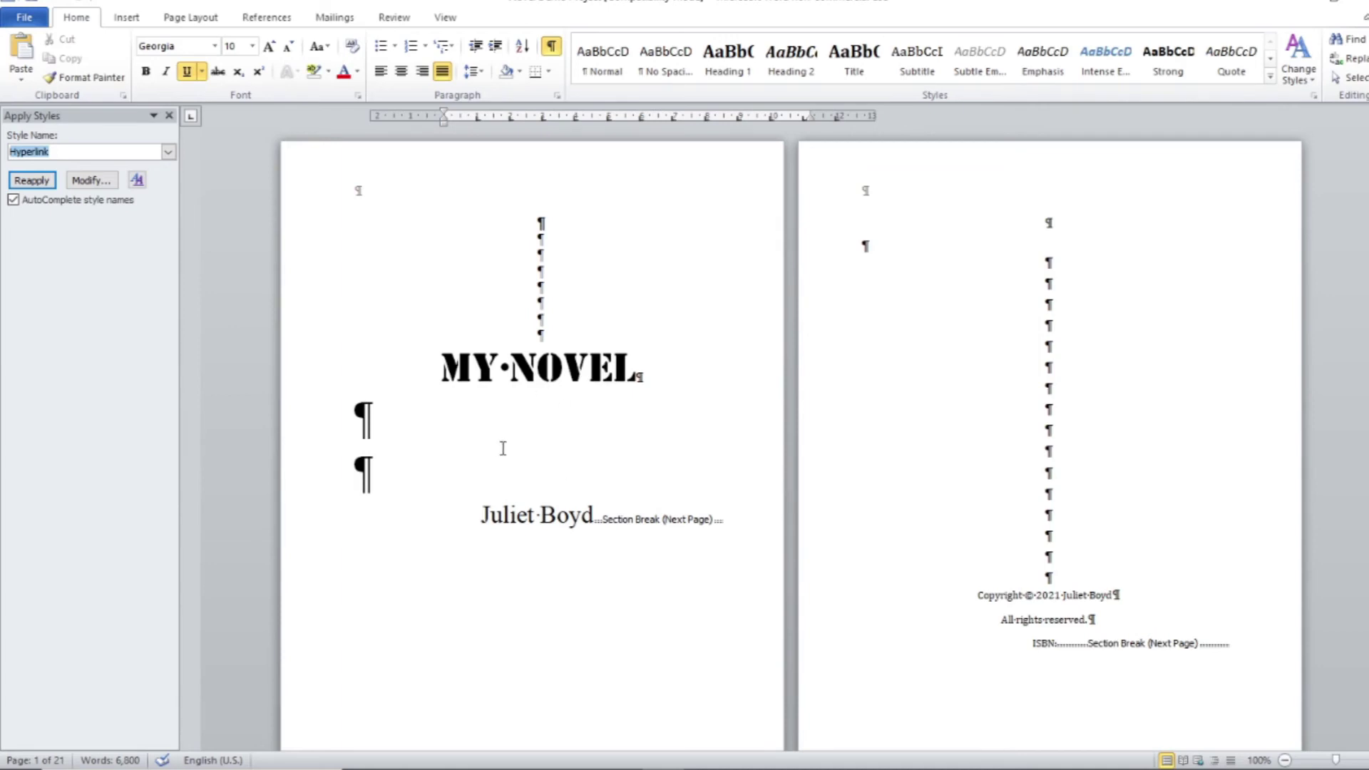
{"action": "left_click", "coordinate": [499, 458]}
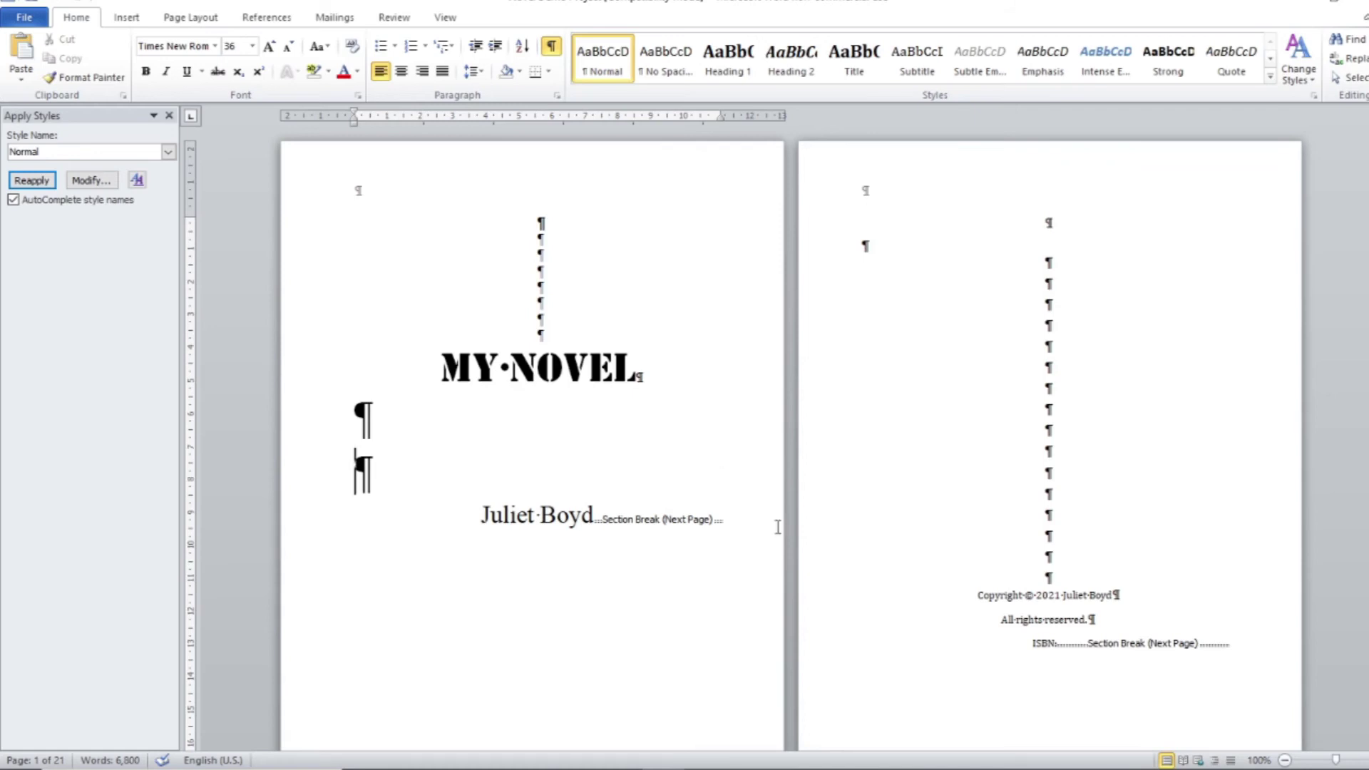
{"action": "scroll", "coordinate": [778, 526], "scroll_direction": "down", "scroll_amount": 3}
{"action": "scroll", "coordinate": [777, 526], "scroll_direction": "down", "scroll_amount": 5}
{"action": "scroll", "coordinate": [778, 527], "scroll_direction": "down", "scroll_amount": 4}
{"action": "scroll", "coordinate": [778, 527], "scroll_direction": "down", "scroll_amount": 3}
{"action": "scroll", "coordinate": [777, 526], "scroll_direction": "down", "scroll_amount": 3}
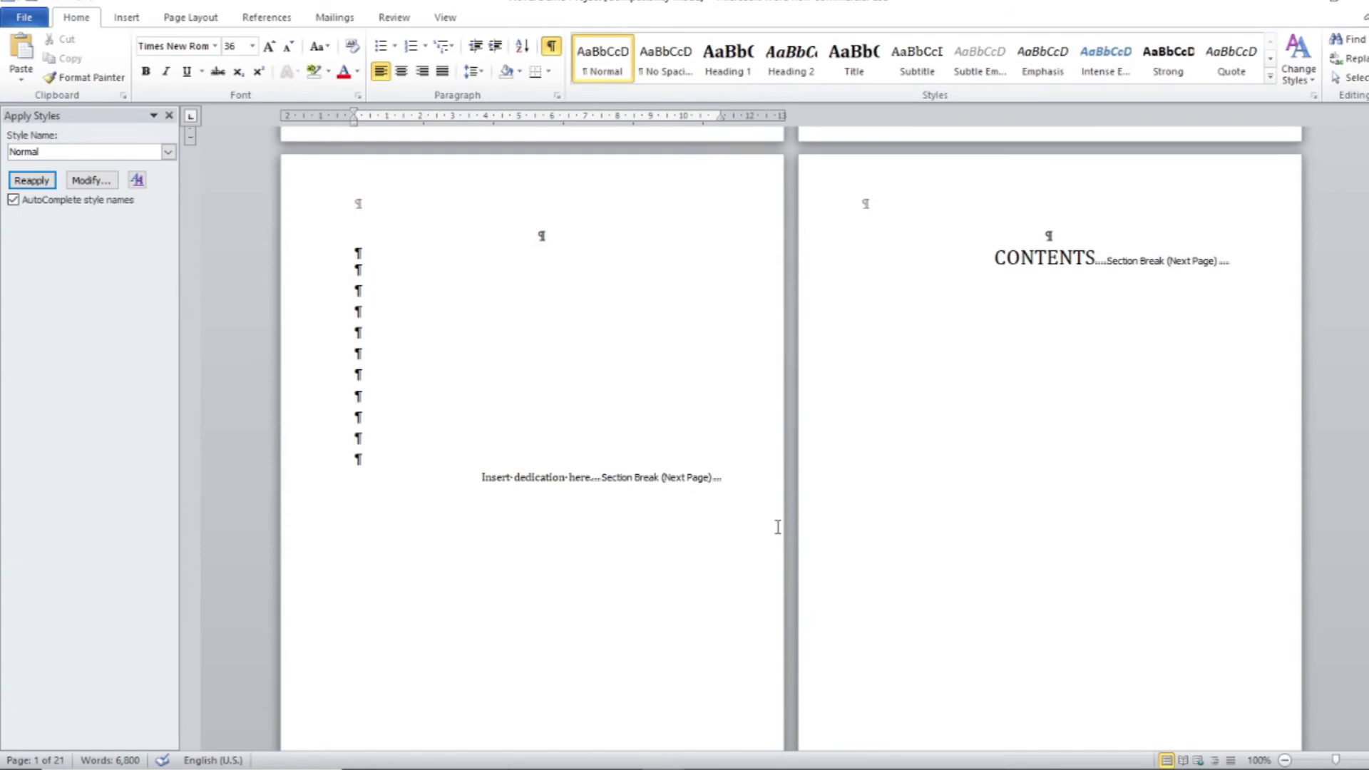
{"action": "scroll", "coordinate": [777, 526], "scroll_direction": "down", "scroll_amount": 3}
{"action": "scroll", "coordinate": [778, 527], "scroll_direction": "down", "scroll_amount": 3}
{"action": "scroll", "coordinate": [777, 526], "scroll_direction": "down", "scroll_amount": 2}
{"action": "scroll", "coordinate": [778, 527], "scroll_direction": "down", "scroll_amount": 3}
{"action": "scroll", "coordinate": [778, 526], "scroll_direction": "down", "scroll_amount": 1}
{"action": "scroll", "coordinate": [777, 526], "scroll_direction": "down", "scroll_amount": 1}
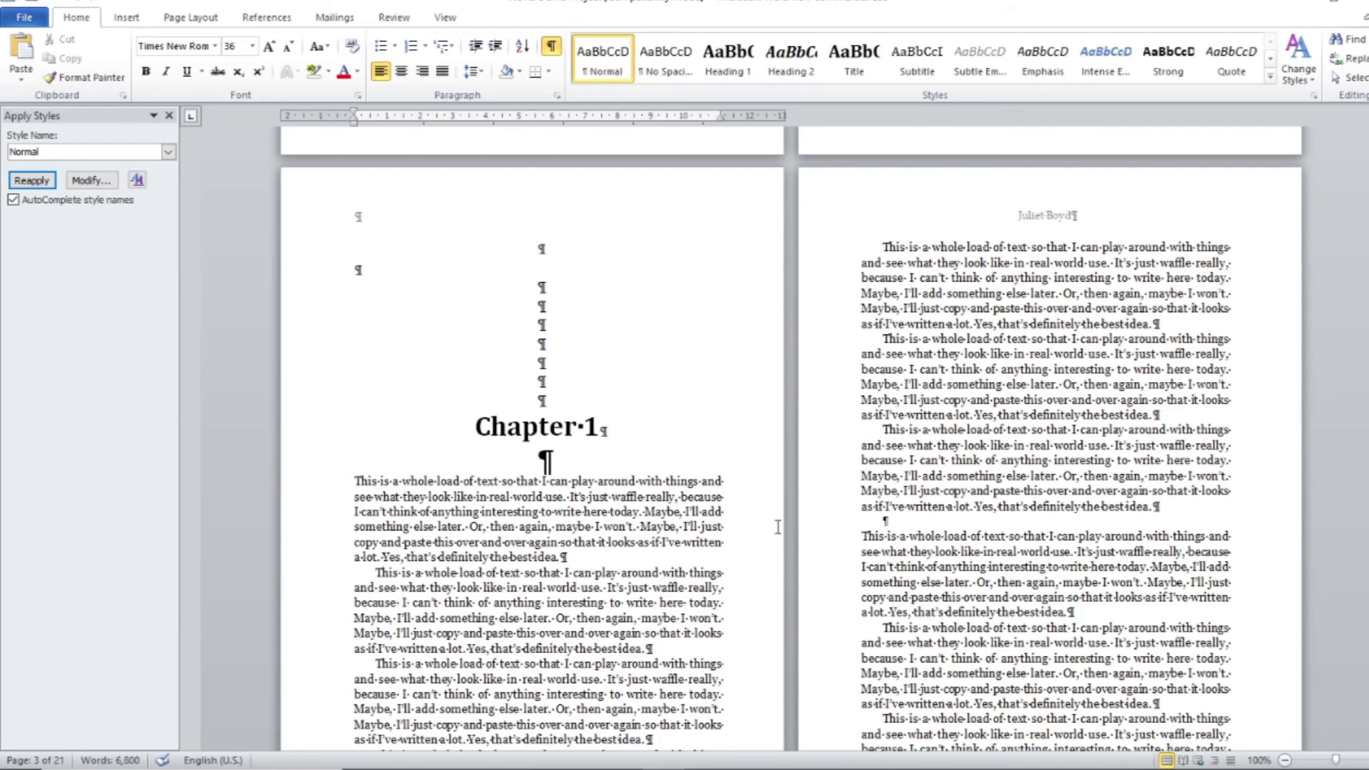
{"action": "scroll", "coordinate": [778, 526], "scroll_direction": "down", "scroll_amount": 1}
{"action": "scroll", "coordinate": [778, 527], "scroll_direction": "down", "scroll_amount": 2}
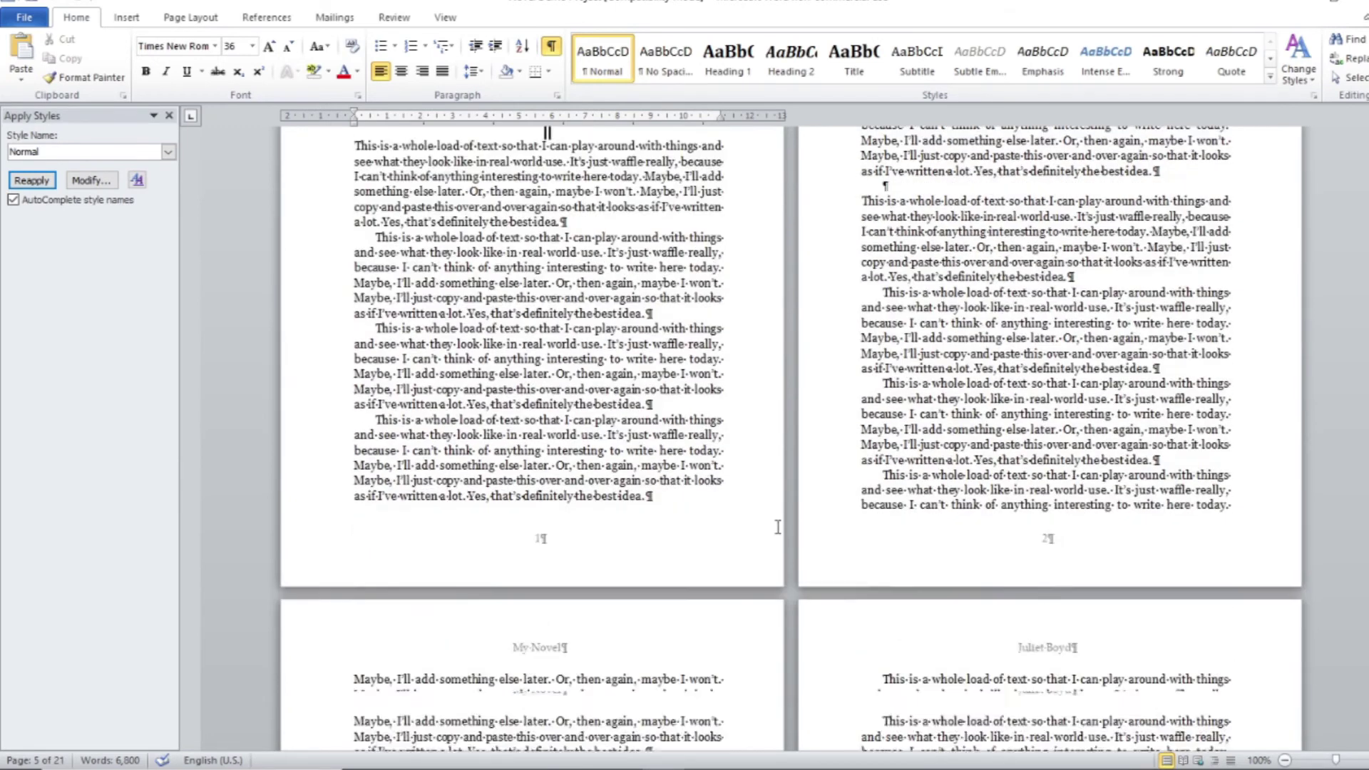
{"action": "scroll", "coordinate": [777, 527], "scroll_direction": "down", "scroll_amount": 1}
{"action": "scroll", "coordinate": [777, 526], "scroll_direction": "down", "scroll_amount": 1}
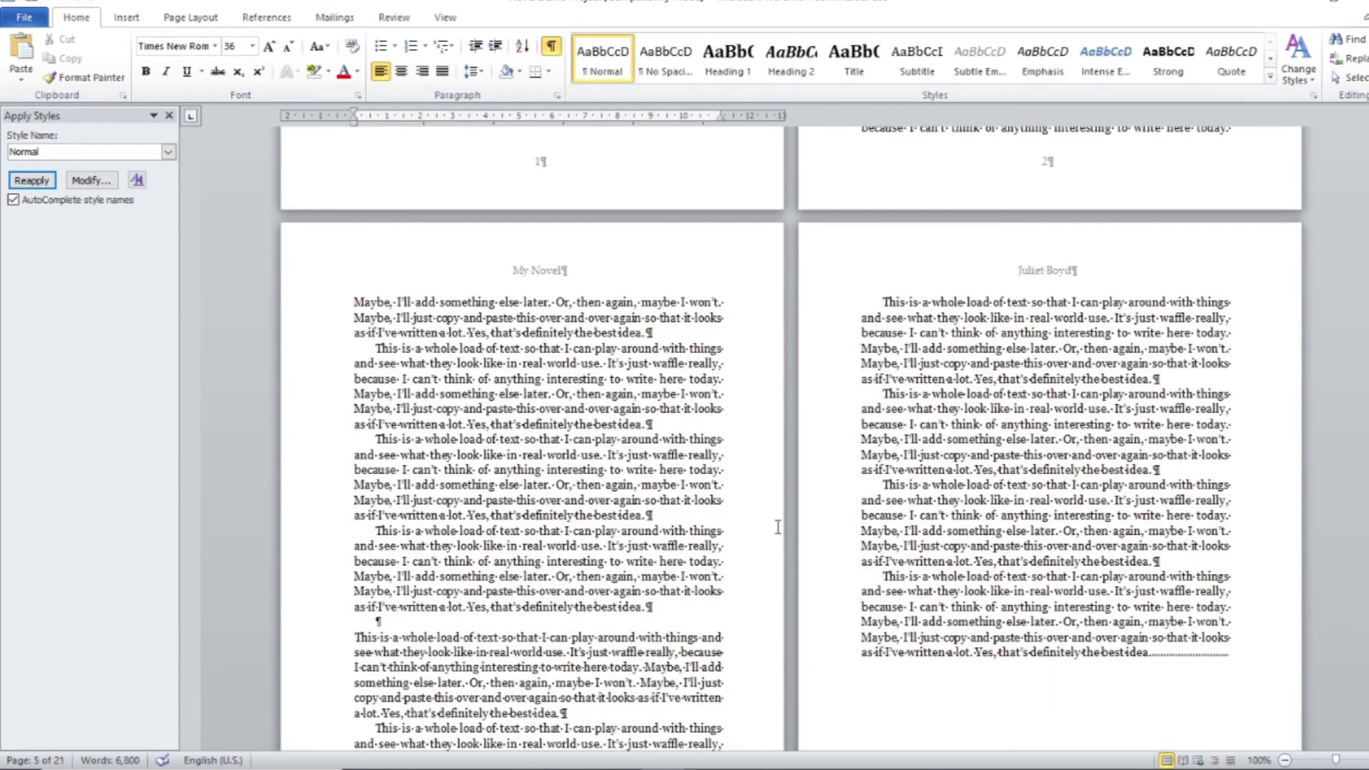
{"action": "scroll", "coordinate": [778, 527], "scroll_direction": "down", "scroll_amount": 1}
{"action": "scroll", "coordinate": [777, 526], "scroll_direction": "down", "scroll_amount": 1}
{"action": "scroll", "coordinate": [778, 526], "scroll_direction": "down", "scroll_amount": 1}
{"action": "scroll", "coordinate": [778, 526], "scroll_direction": "down", "scroll_amount": 1}
{"action": "scroll", "coordinate": [778, 526], "scroll_direction": "up", "scroll_amount": 2}
{"action": "scroll", "coordinate": [778, 533], "scroll_direction": "down", "scroll_amount": 1}
{"action": "scroll", "coordinate": [778, 533], "scroll_direction": "down", "scroll_amount": 2}
{"action": "scroll", "coordinate": [777, 533], "scroll_direction": "down", "scroll_amount": 2}
{"action": "scroll", "coordinate": [777, 533], "scroll_direction": "down", "scroll_amount": 2}
{"action": "scroll", "coordinate": [777, 532], "scroll_direction": "down", "scroll_amount": 2}
{"action": "scroll", "coordinate": [778, 533], "scroll_direction": "down", "scroll_amount": 1}
{"action": "scroll", "coordinate": [778, 530], "scroll_direction": "down", "scroll_amount": 1}
{"action": "scroll", "coordinate": [777, 526], "scroll_direction": "down", "scroll_amount": 1}
{"action": "scroll", "coordinate": [778, 527], "scroll_direction": "down", "scroll_amount": 1}
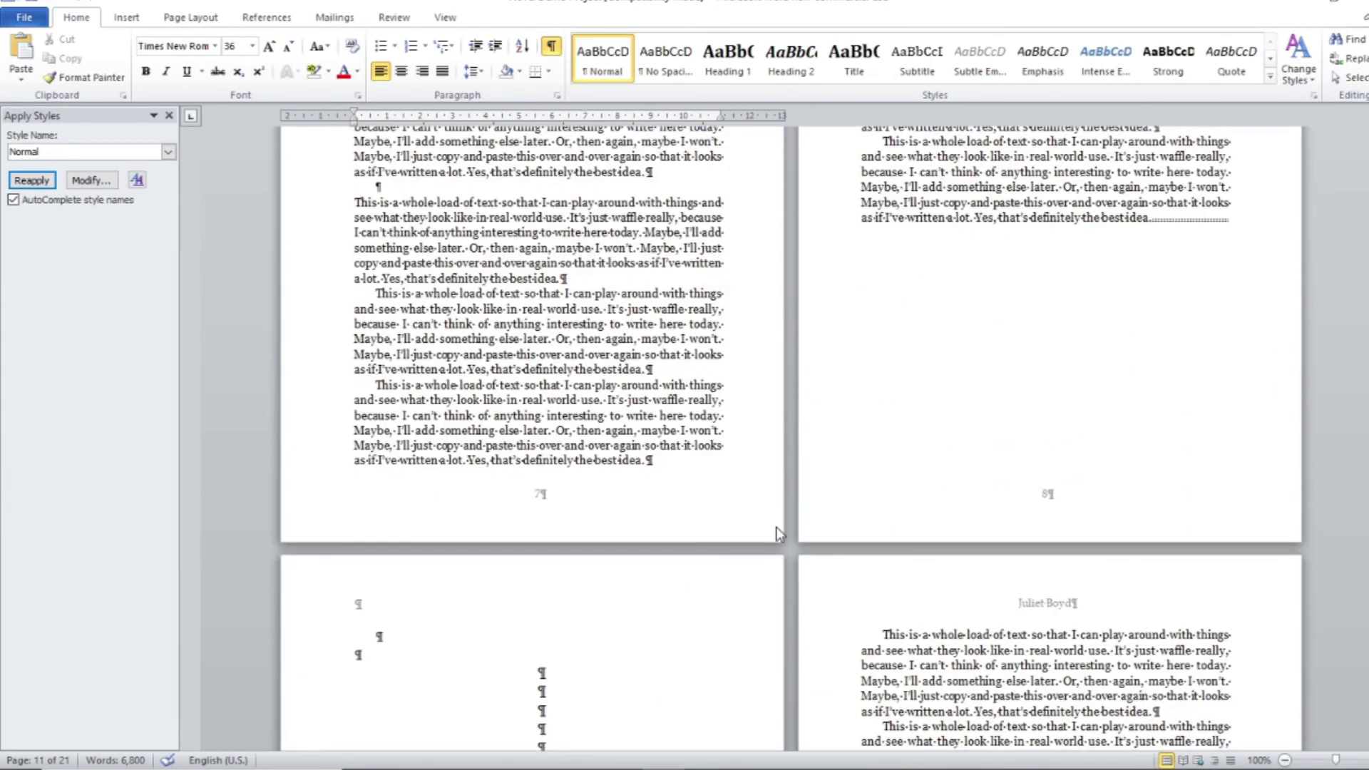
{"action": "scroll", "coordinate": [777, 532], "scroll_direction": "up", "scroll_amount": 2}
{"action": "scroll", "coordinate": [778, 531], "scroll_direction": "up", "scroll_amount": 1}
{"action": "scroll", "coordinate": [777, 529], "scroll_direction": "up", "scroll_amount": 1}
{"action": "scroll", "coordinate": [777, 526], "scroll_direction": "up", "scroll_amount": 2}
{"action": "scroll", "coordinate": [777, 526], "scroll_direction": "up", "scroll_amount": 2}
{"action": "scroll", "coordinate": [777, 527], "scroll_direction": "up", "scroll_amount": 1}
{"action": "scroll", "coordinate": [777, 526], "scroll_direction": "up", "scroll_amount": 2}
{"action": "scroll", "coordinate": [778, 527], "scroll_direction": "up", "scroll_amount": 1}
{"action": "scroll", "coordinate": [777, 527], "scroll_direction": "up", "scroll_amount": 2}
{"action": "scroll", "coordinate": [777, 526], "scroll_direction": "up", "scroll_amount": 2}
{"action": "scroll", "coordinate": [777, 526], "scroll_direction": "up", "scroll_amount": 2}
{"action": "scroll", "coordinate": [778, 526], "scroll_direction": "up", "scroll_amount": 2}
{"action": "scroll", "coordinate": [778, 526], "scroll_direction": "up", "scroll_amount": 2}
{"action": "scroll", "coordinate": [777, 526], "scroll_direction": "up", "scroll_amount": 2}
{"action": "scroll", "coordinate": [777, 526], "scroll_direction": "up", "scroll_amount": 2}
{"action": "scroll", "coordinate": [777, 526], "scroll_direction": "up", "scroll_amount": 2}
{"action": "scroll", "coordinate": [778, 527], "scroll_direction": "up", "scroll_amount": 2}
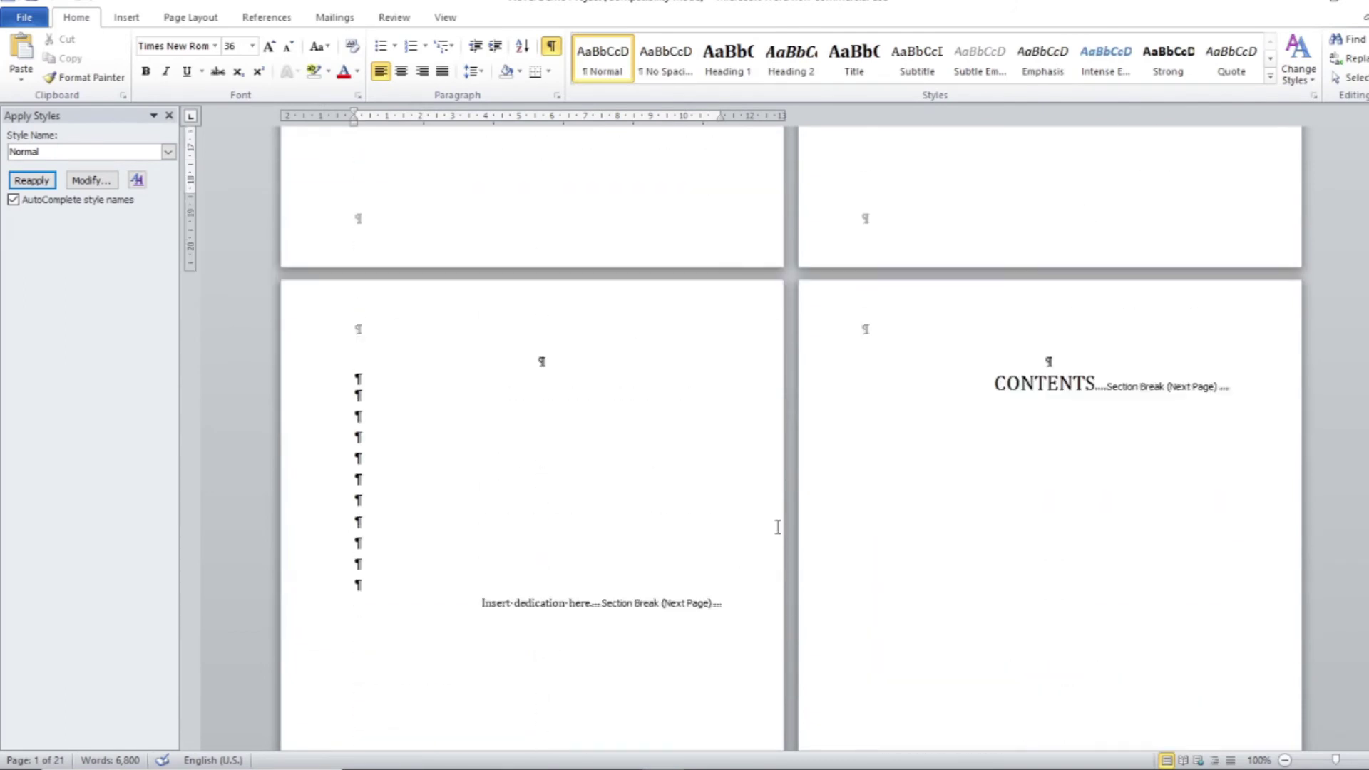
{"action": "scroll", "coordinate": [778, 527], "scroll_direction": "up", "scroll_amount": 2}
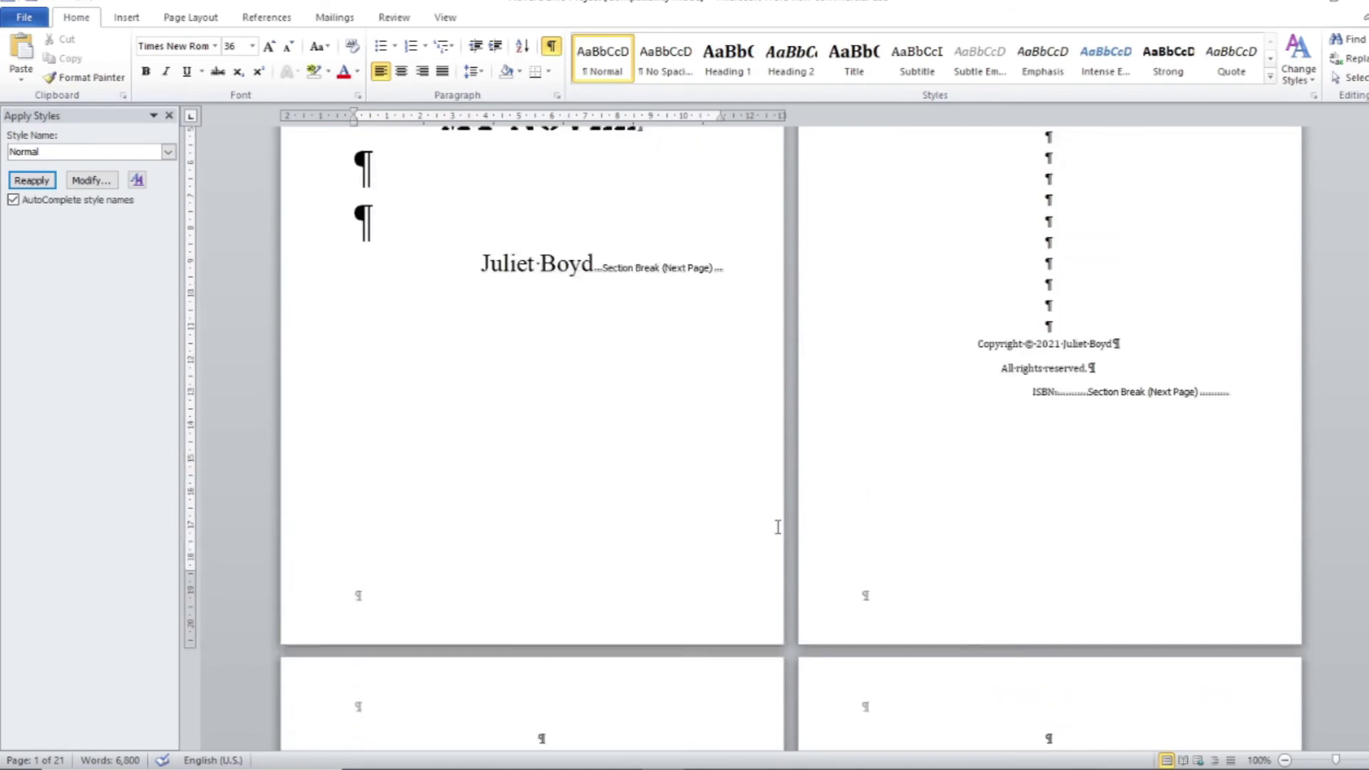
{"action": "scroll", "coordinate": [778, 527], "scroll_direction": "up", "scroll_amount": 2}
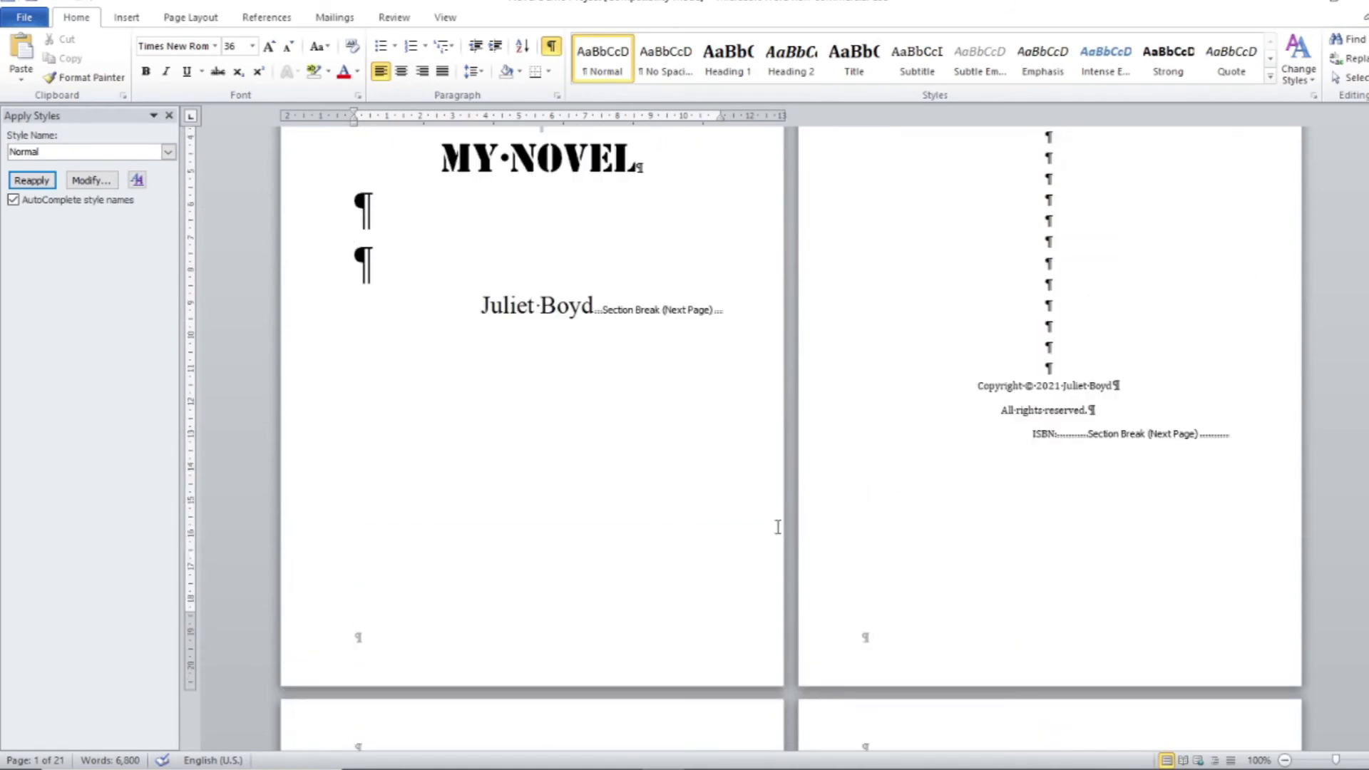
{"action": "scroll", "coordinate": [778, 526], "scroll_direction": "down", "scroll_amount": 2}
{"action": "scroll", "coordinate": [778, 527], "scroll_direction": "down", "scroll_amount": 2}
{"action": "scroll", "coordinate": [778, 526], "scroll_direction": "down", "scroll_amount": 2}
{"action": "scroll", "coordinate": [778, 526], "scroll_direction": "down", "scroll_amount": 2}
{"action": "scroll", "coordinate": [778, 527], "scroll_direction": "down", "scroll_amount": 2}
{"action": "scroll", "coordinate": [778, 526], "scroll_direction": "down", "scroll_amount": 2}
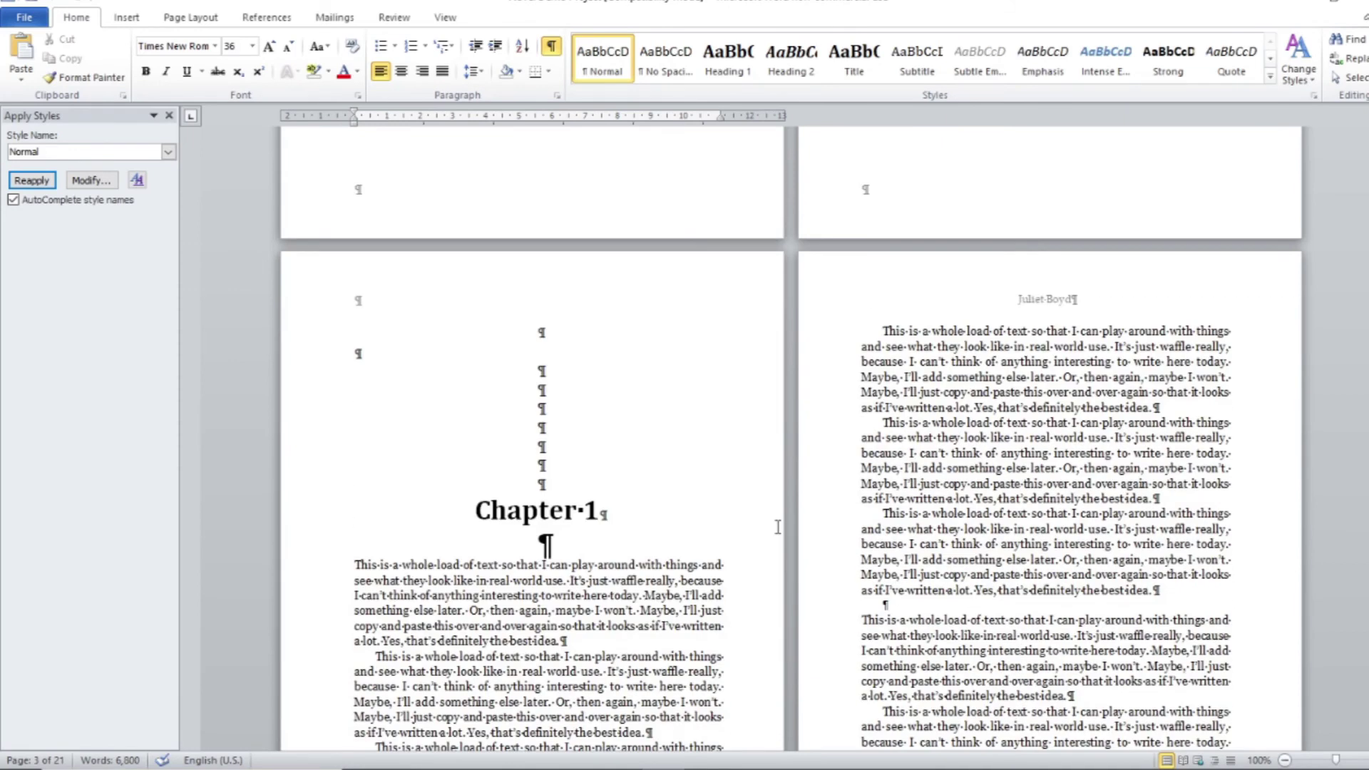
Create a 'Chapter heading' style from the Chapter 1 heading, based on no style, and apply it to Chapter 2
{"action": "left_click", "coordinate": [328, 511]}
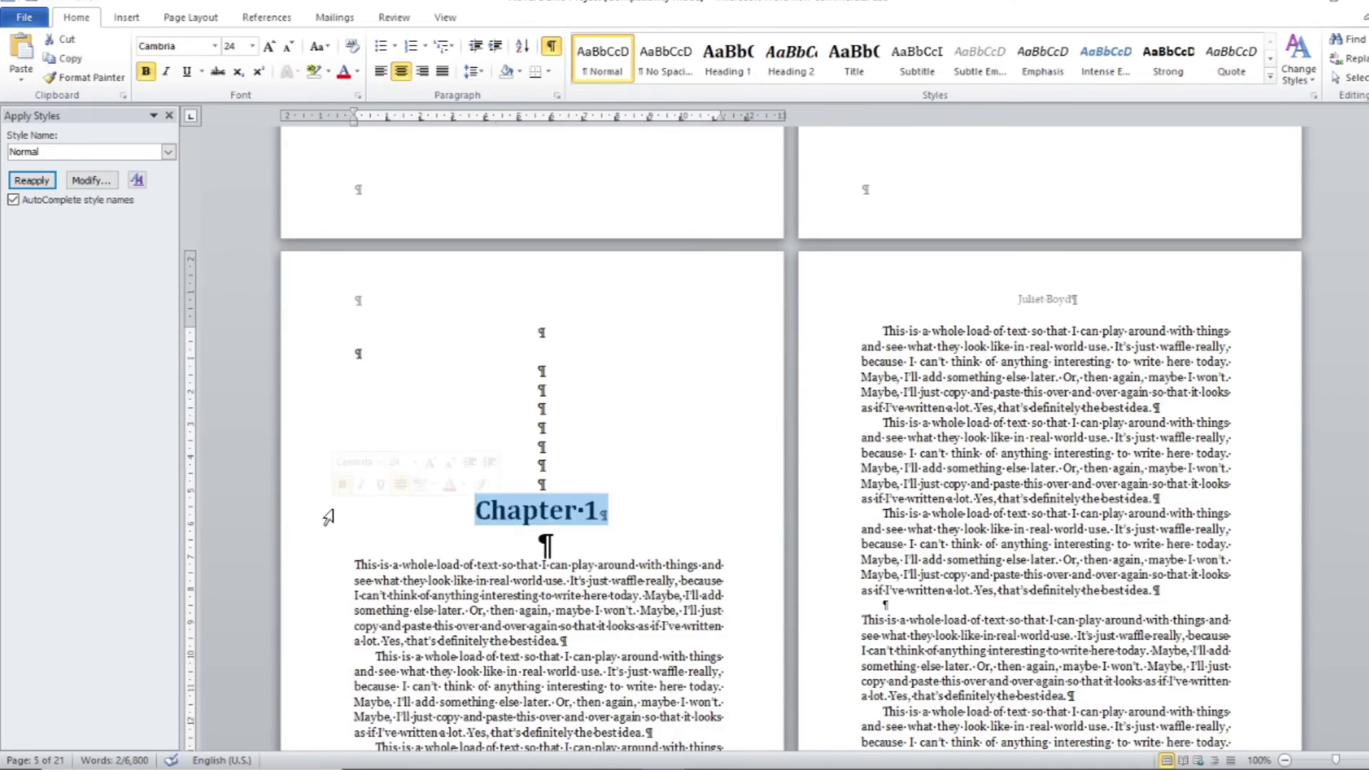
{"action": "left_click", "coordinate": [136, 180]}
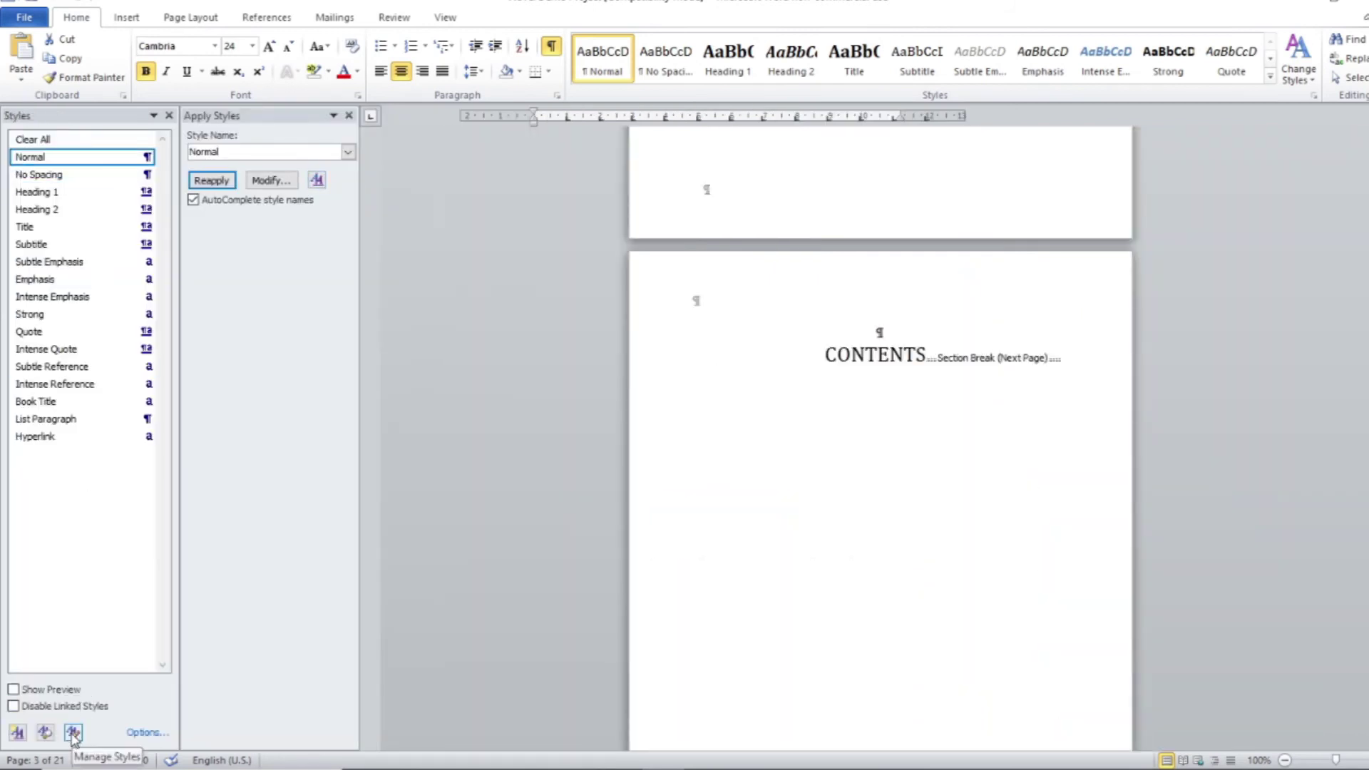
{"action": "left_click", "coordinate": [18, 732]}
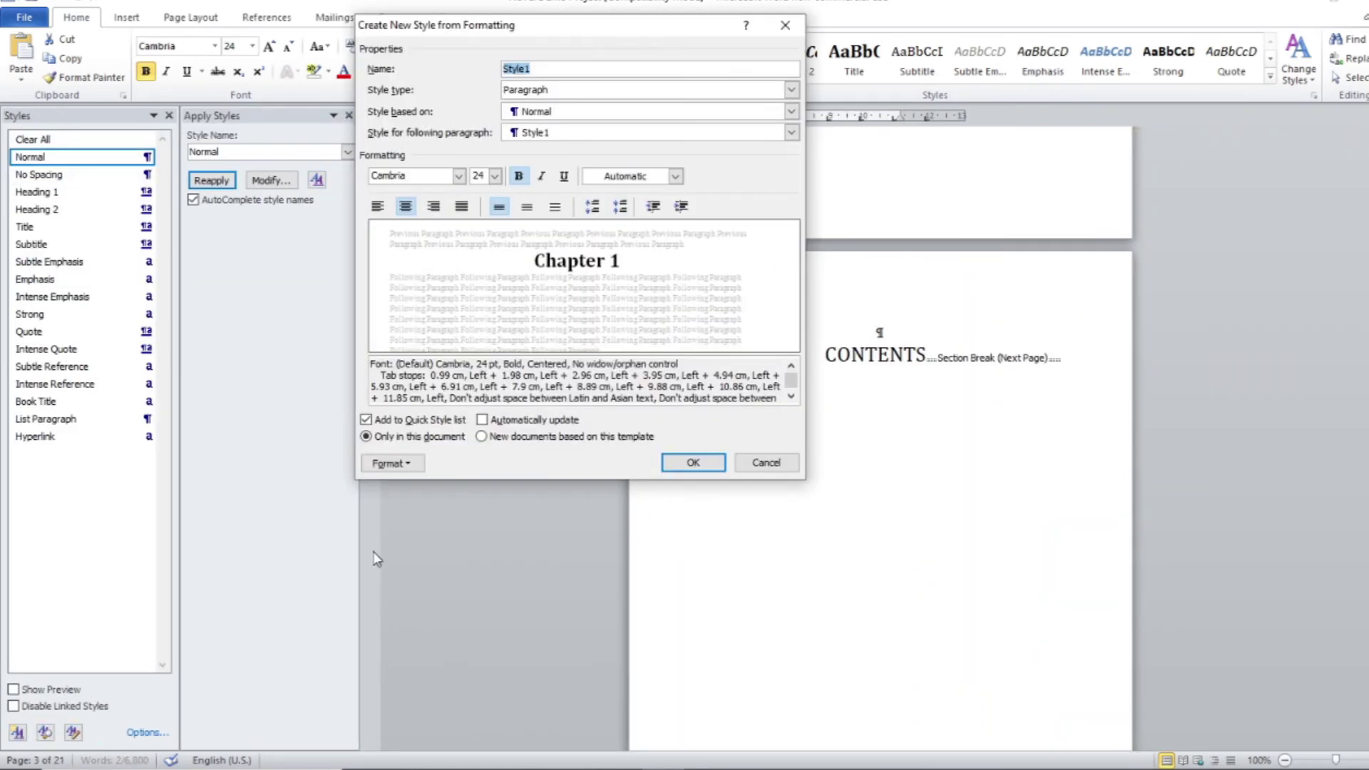
{"action": "type", "text": "Chapter heading"}
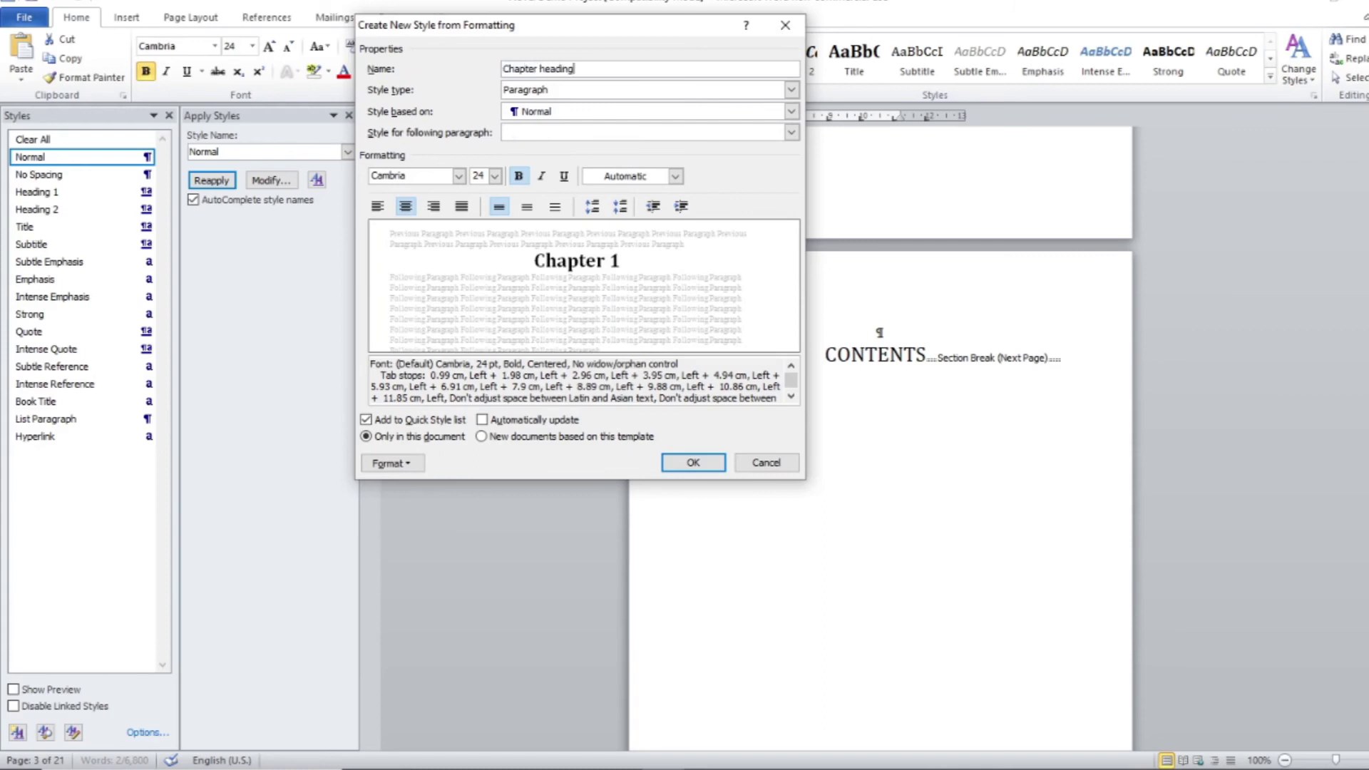
{"action": "left_click", "coordinate": [540, 110]}
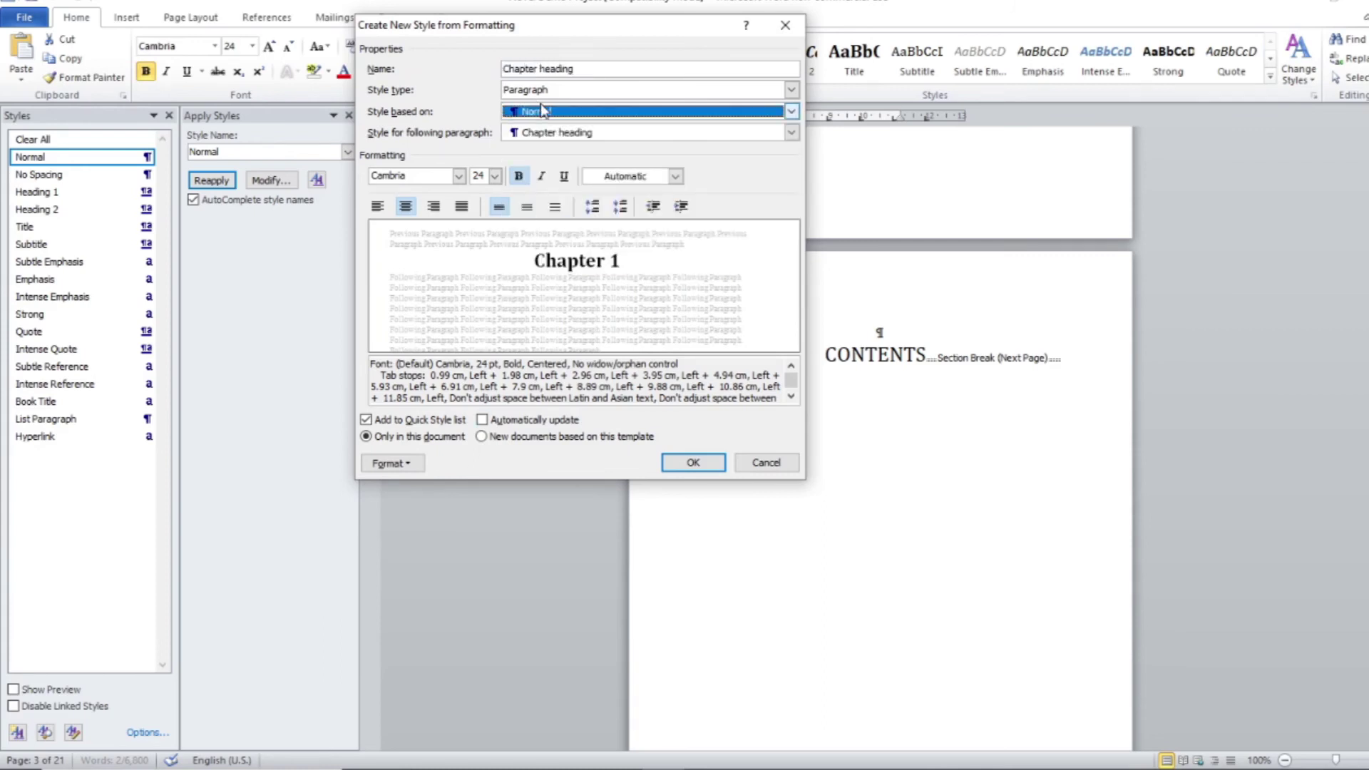
{"action": "left_click", "coordinate": [555, 111]}
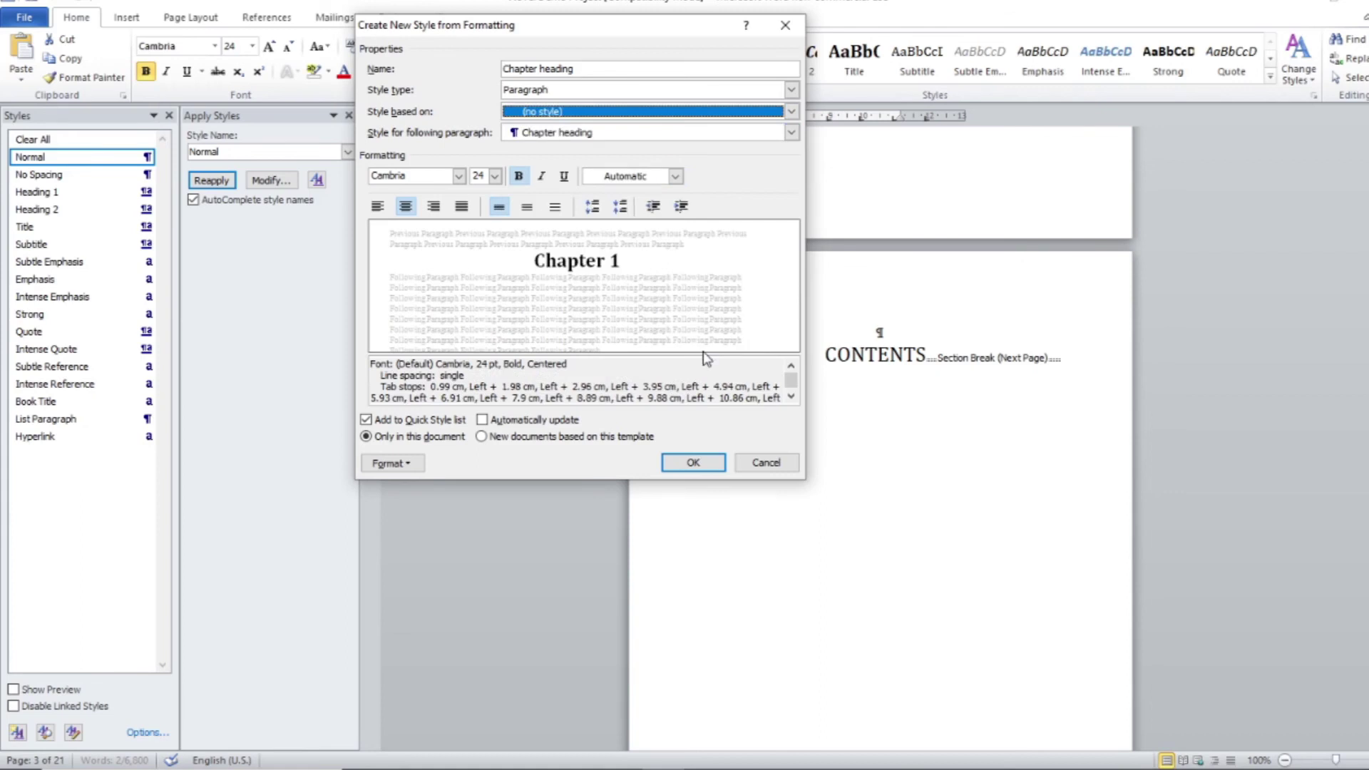
{"action": "left_click", "coordinate": [696, 464]}
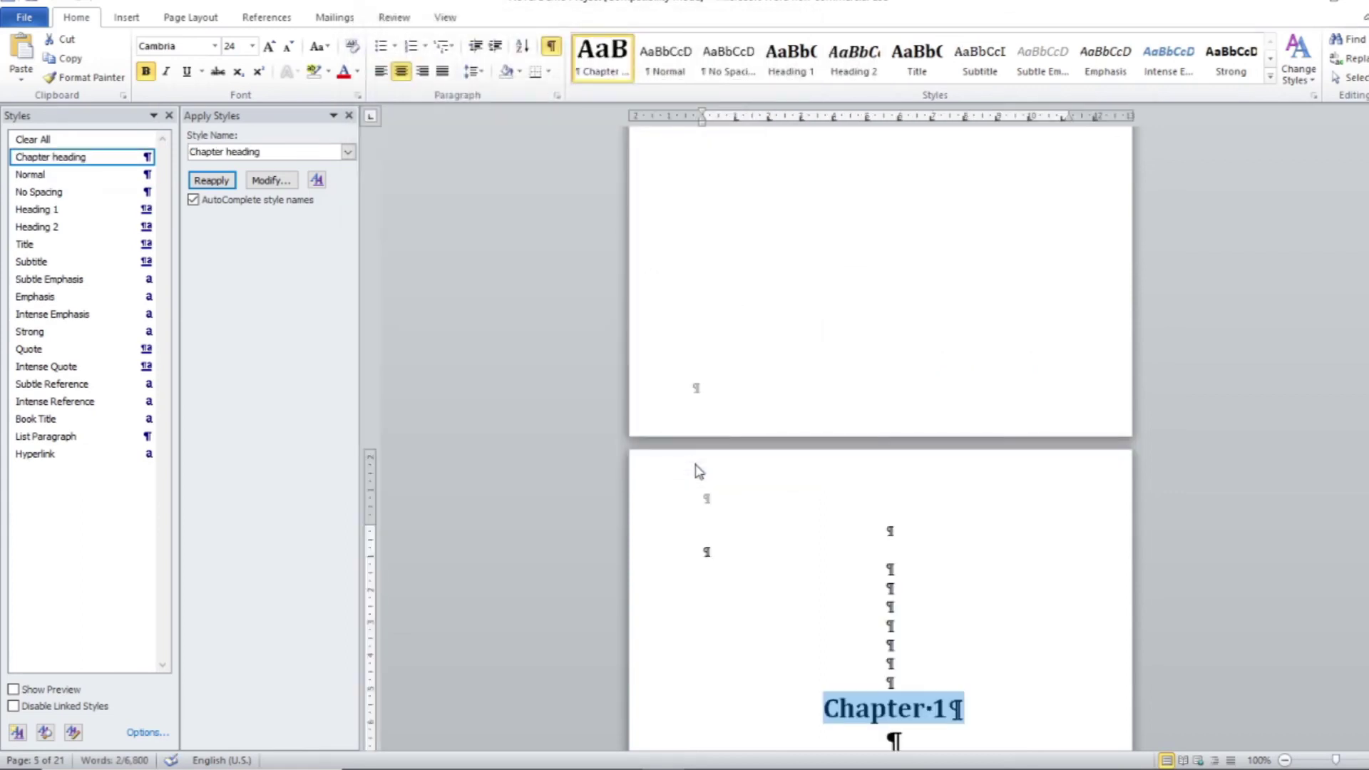
{"action": "scroll", "coordinate": [941, 500], "scroll_direction": "down", "scroll_amount": 8}
{"action": "scroll", "coordinate": [941, 500], "scroll_direction": "down", "scroll_amount": 5}
{"action": "scroll", "coordinate": [941, 499], "scroll_direction": "down", "scroll_amount": 5}
{"action": "scroll", "coordinate": [945, 504], "scroll_direction": "down", "scroll_amount": 5}
{"action": "scroll", "coordinate": [944, 504], "scroll_direction": "down", "scroll_amount": 3}
{"action": "left_click", "coordinate": [648, 385]}
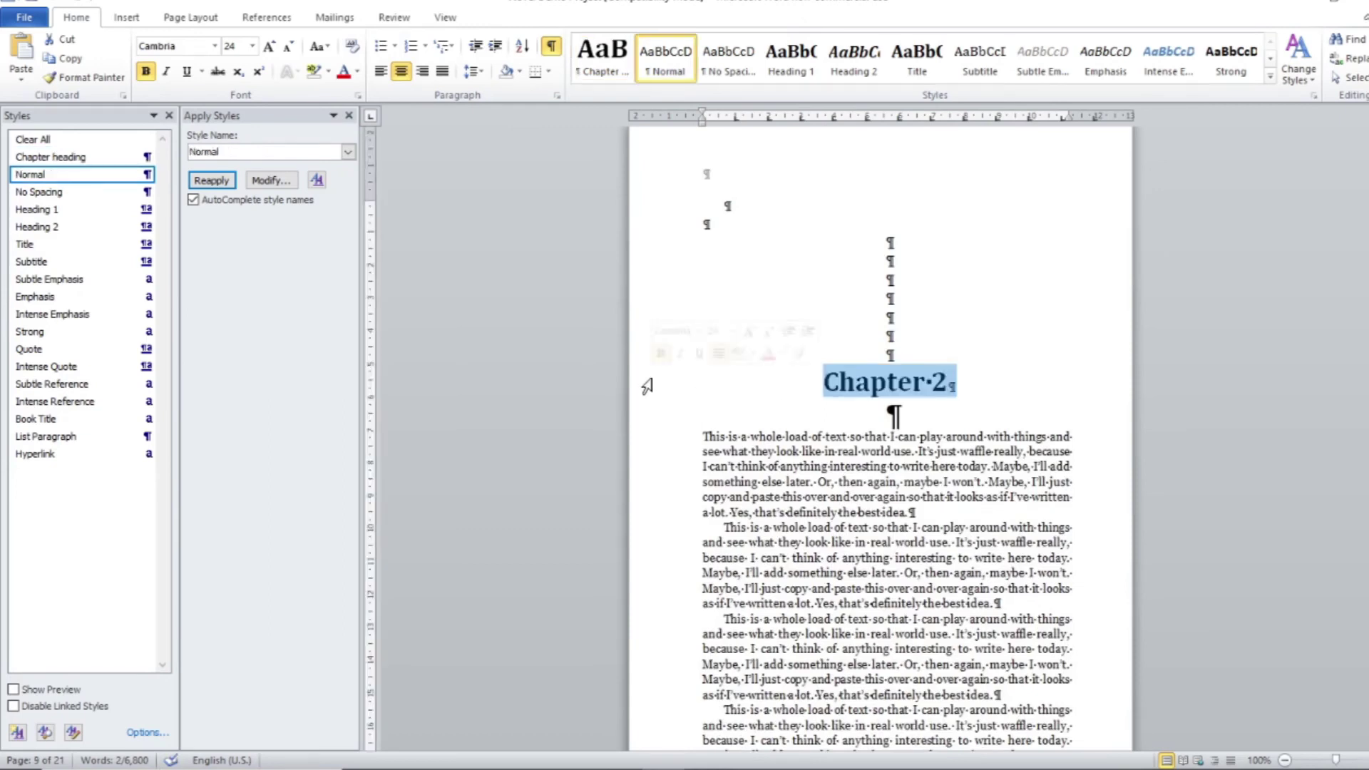
{"action": "left_click", "coordinate": [61, 157]}
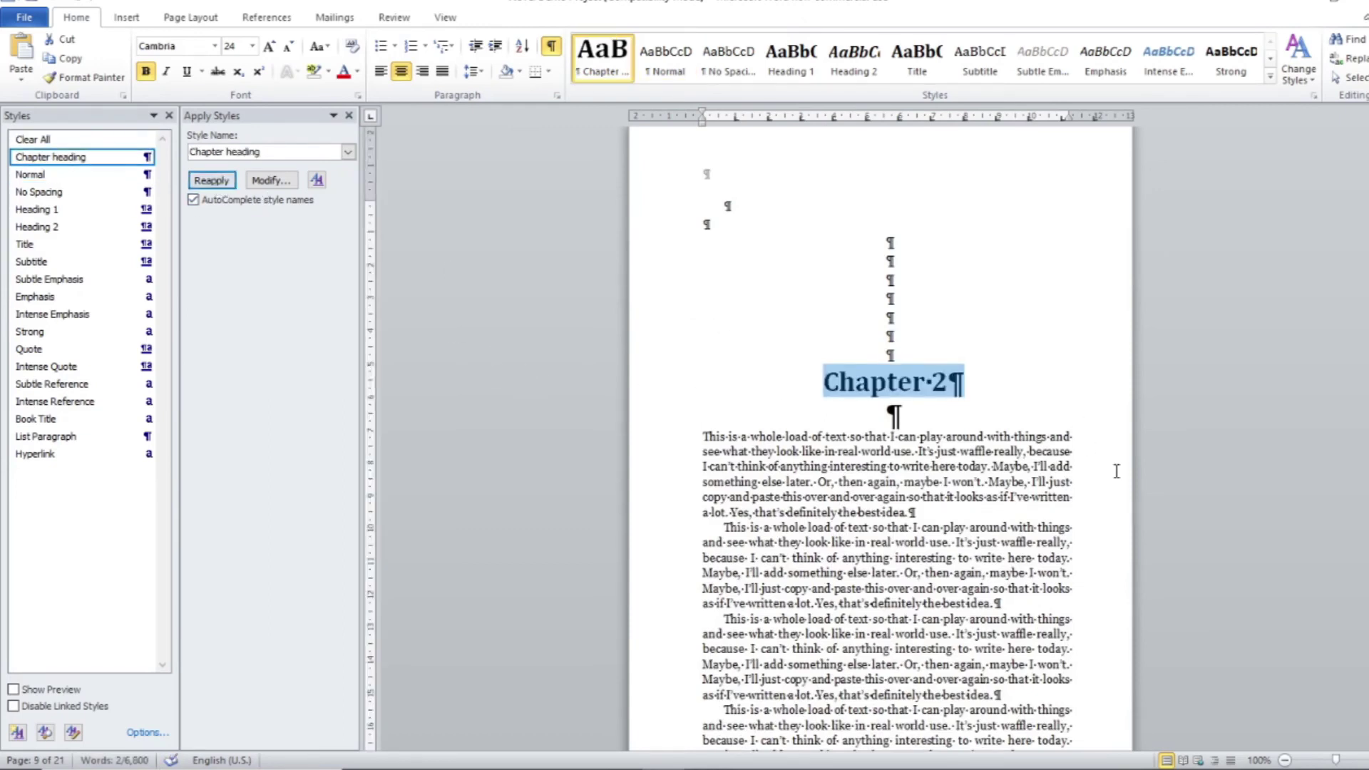
Insert a custom table of contents with the Chapter heading style at TOC level 1
{"action": "left_click", "coordinate": [266, 17]}
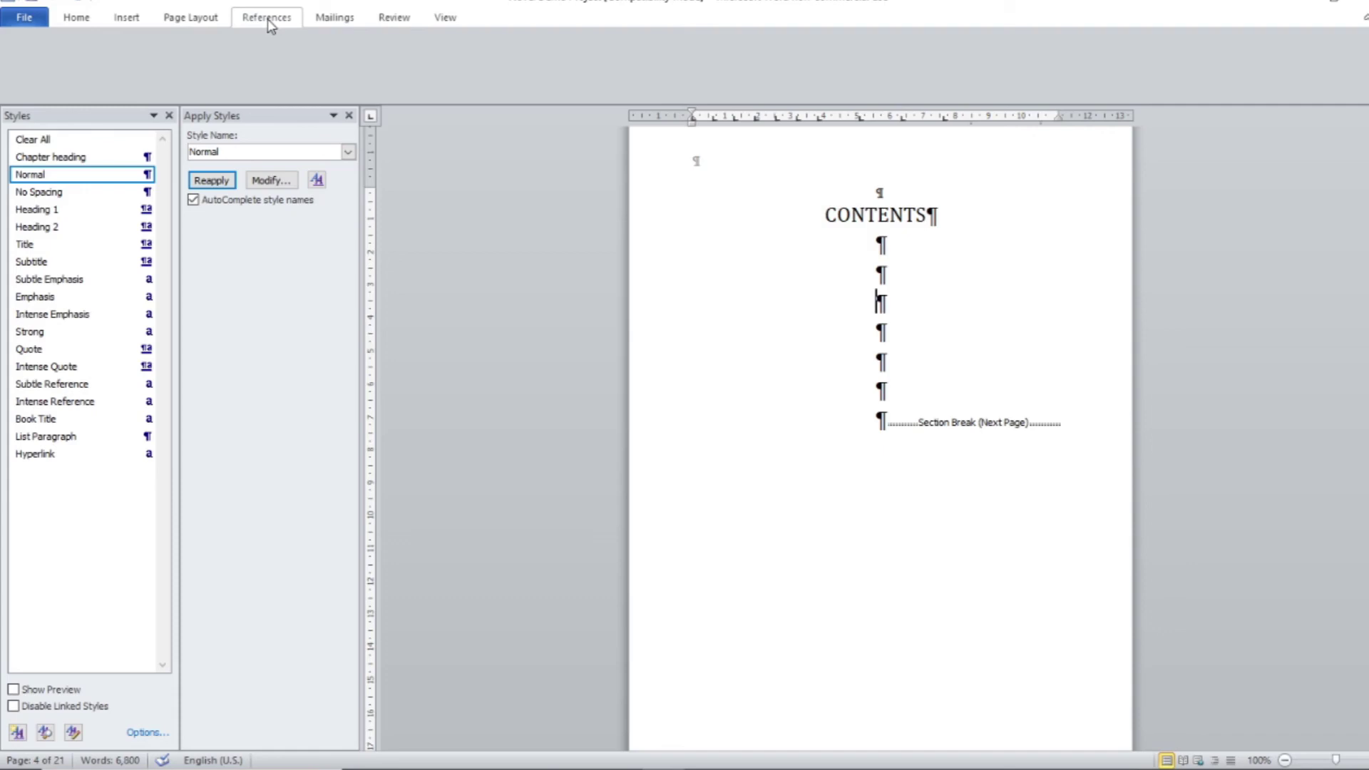
{"action": "left_click", "coordinate": [29, 58]}
{"action": "left_click", "coordinate": [134, 466]}
{"action": "left_click", "coordinate": [697, 509]}
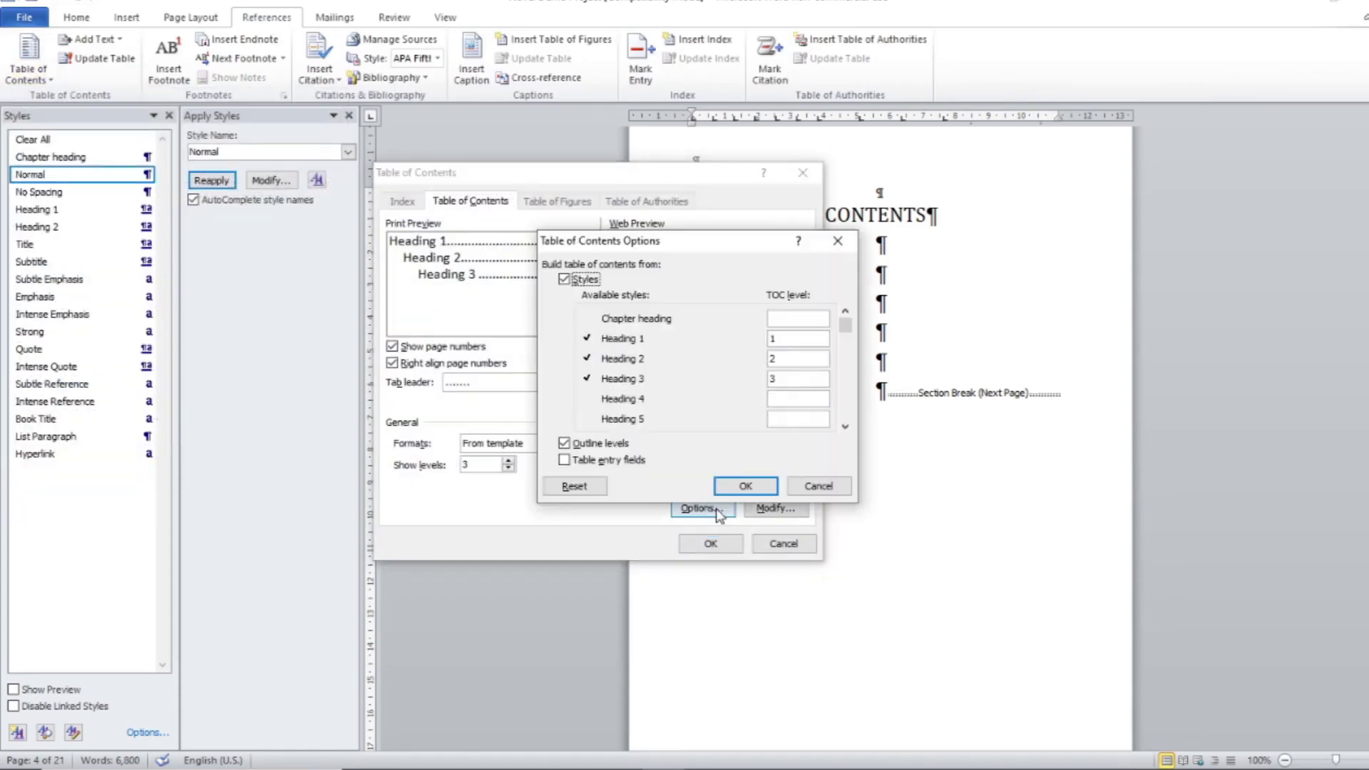
{"action": "left_click", "coordinate": [796, 318]}
{"action": "type", "text": "1"}
{"action": "left_click", "coordinate": [564, 442]}
{"action": "left_click", "coordinate": [745, 487]}
{"action": "left_click", "coordinate": [710, 544]}
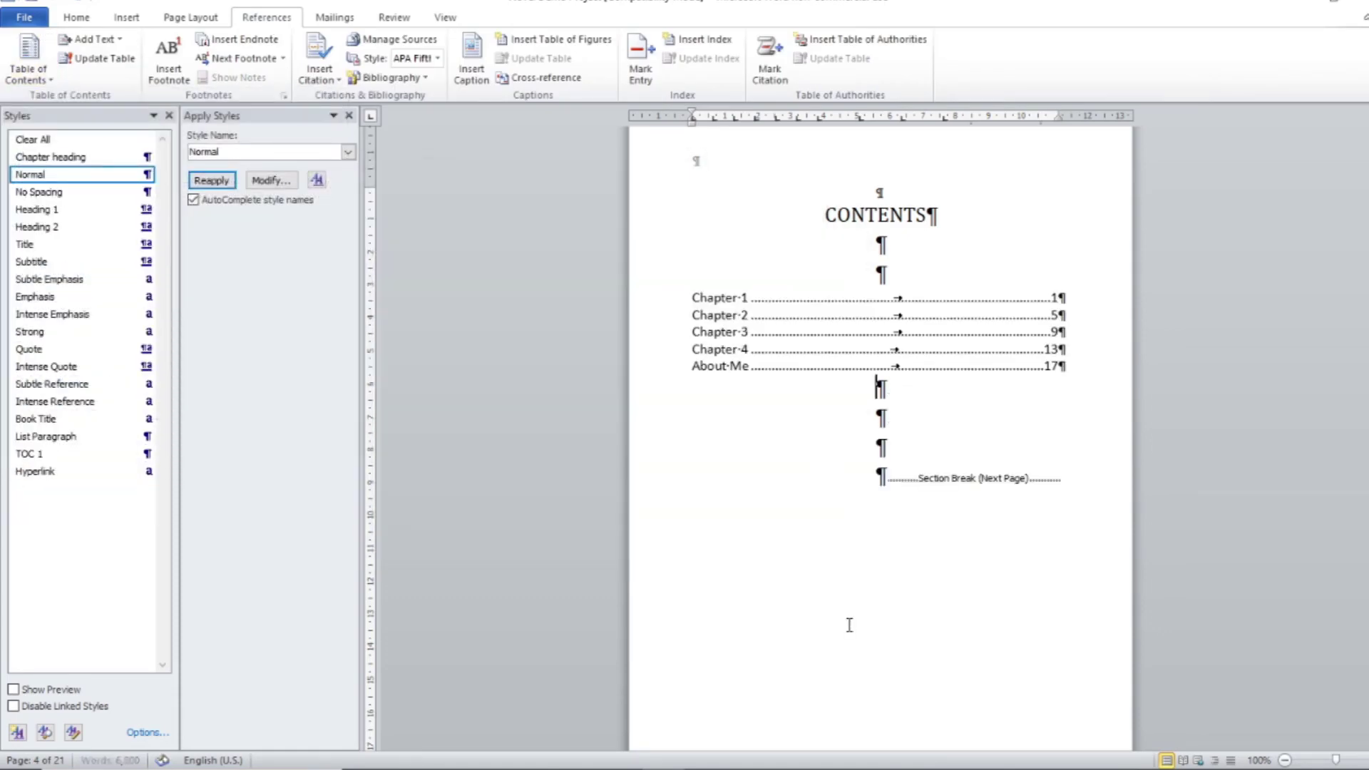
{"action": "scroll", "coordinate": [849, 625], "scroll_direction": "up", "scroll_amount": 3}
{"action": "scroll", "coordinate": [849, 625], "scroll_direction": "up", "scroll_amount": 5}
{"action": "scroll", "coordinate": [849, 625], "scroll_direction": "up", "scroll_amount": 5}
{"action": "scroll", "coordinate": [851, 632], "scroll_direction": "up", "scroll_amount": 5}
{"action": "scroll", "coordinate": [851, 632], "scroll_direction": "up", "scroll_amount": 3}
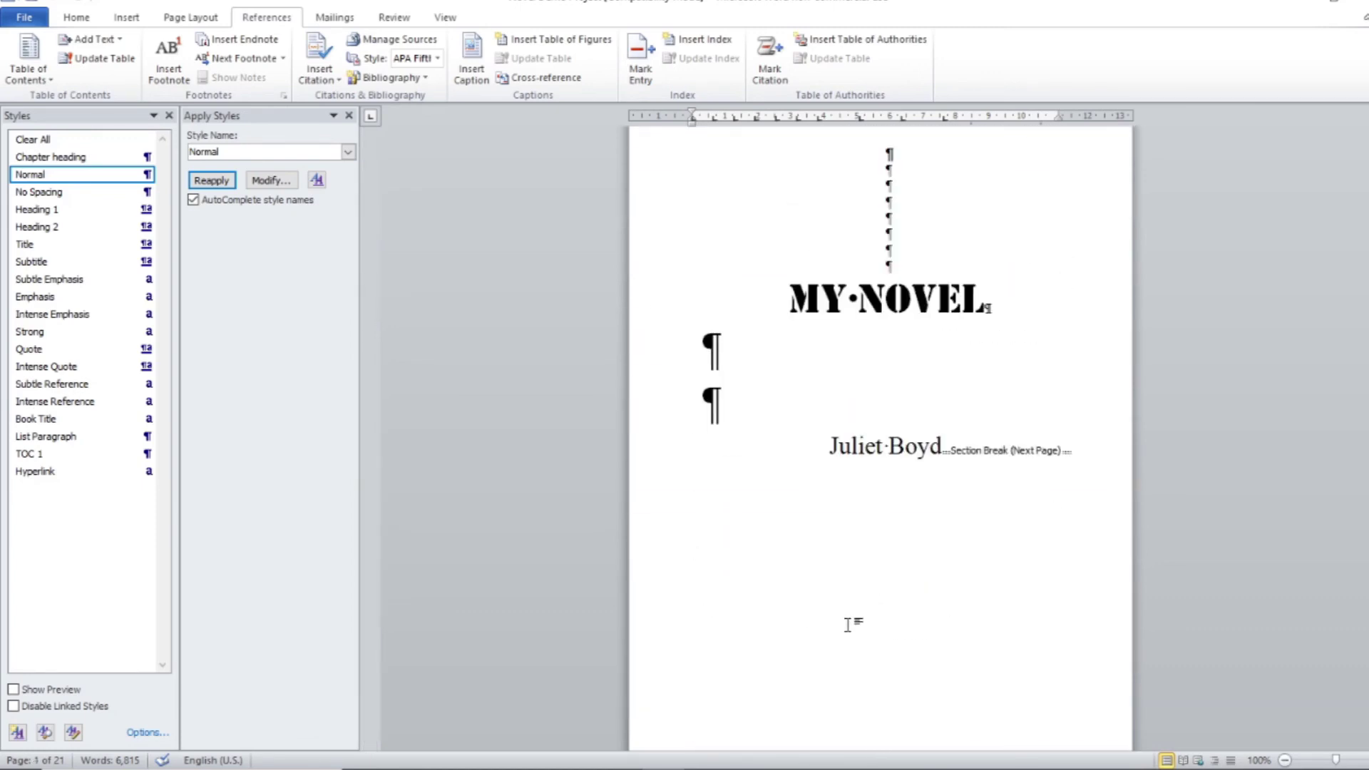
{"action": "scroll", "coordinate": [849, 624], "scroll_direction": "down", "scroll_amount": 5}
{"action": "scroll", "coordinate": [850, 625], "scroll_direction": "down", "scroll_amount": 3}
{"action": "scroll", "coordinate": [850, 625], "scroll_direction": "down", "scroll_amount": 5}
{"action": "scroll", "coordinate": [849, 624], "scroll_direction": "down", "scroll_amount": 2}
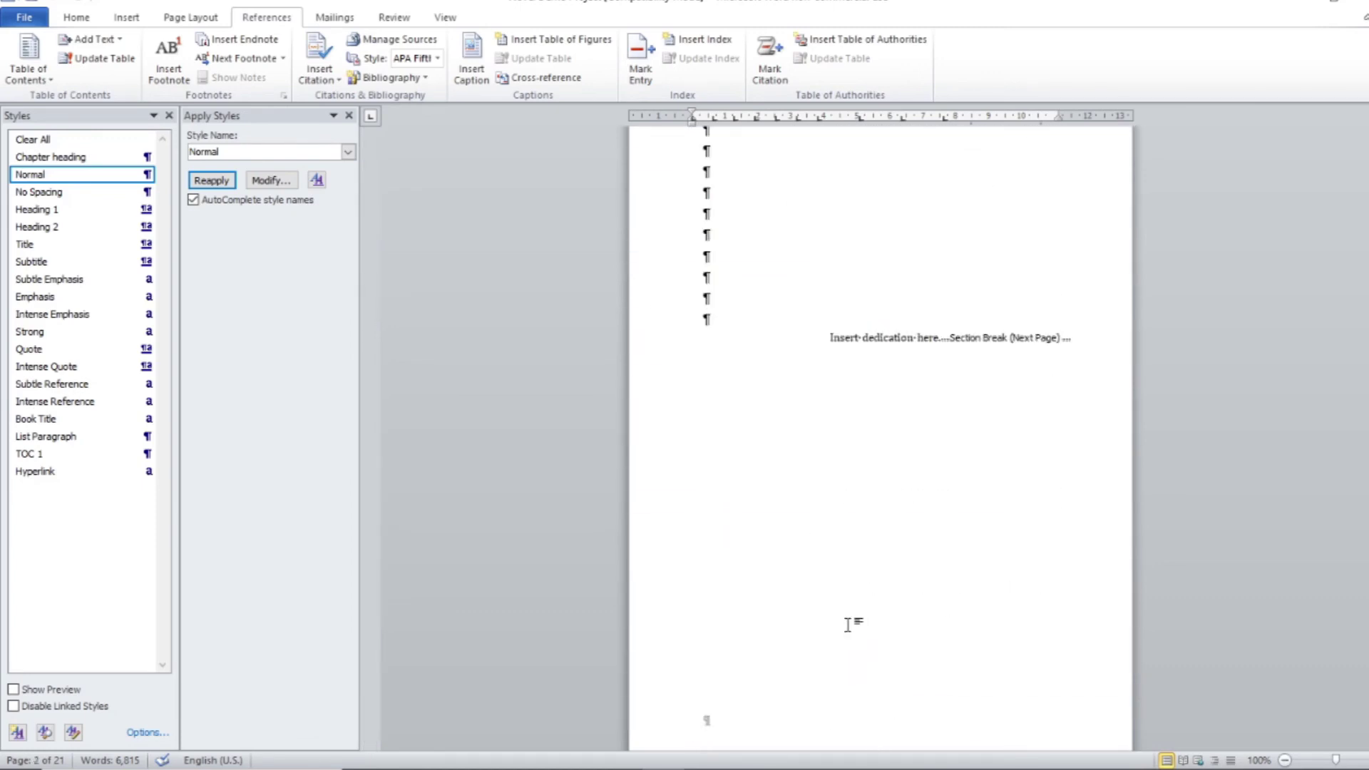
Add page breaks after the dedication, following one blank line, and after the contents list
{"action": "left_click", "coordinate": [942, 341]}
{"action": "key", "text": "Return"}
{"action": "key", "text": "Return"}
{"action": "key", "text": "Return"}
{"action": "key", "text": "ctrl+Return"}
{"action": "scroll", "coordinate": [941, 372], "scroll_direction": "down", "scroll_amount": 3}
{"action": "scroll", "coordinate": [941, 371], "scroll_direction": "down", "scroll_amount": 4}
{"action": "scroll", "coordinate": [941, 371], "scroll_direction": "down", "scroll_amount": 3}
{"action": "scroll", "coordinate": [941, 370], "scroll_direction": "down", "scroll_amount": 5}
{"action": "scroll", "coordinate": [941, 372], "scroll_direction": "down", "scroll_amount": 2}
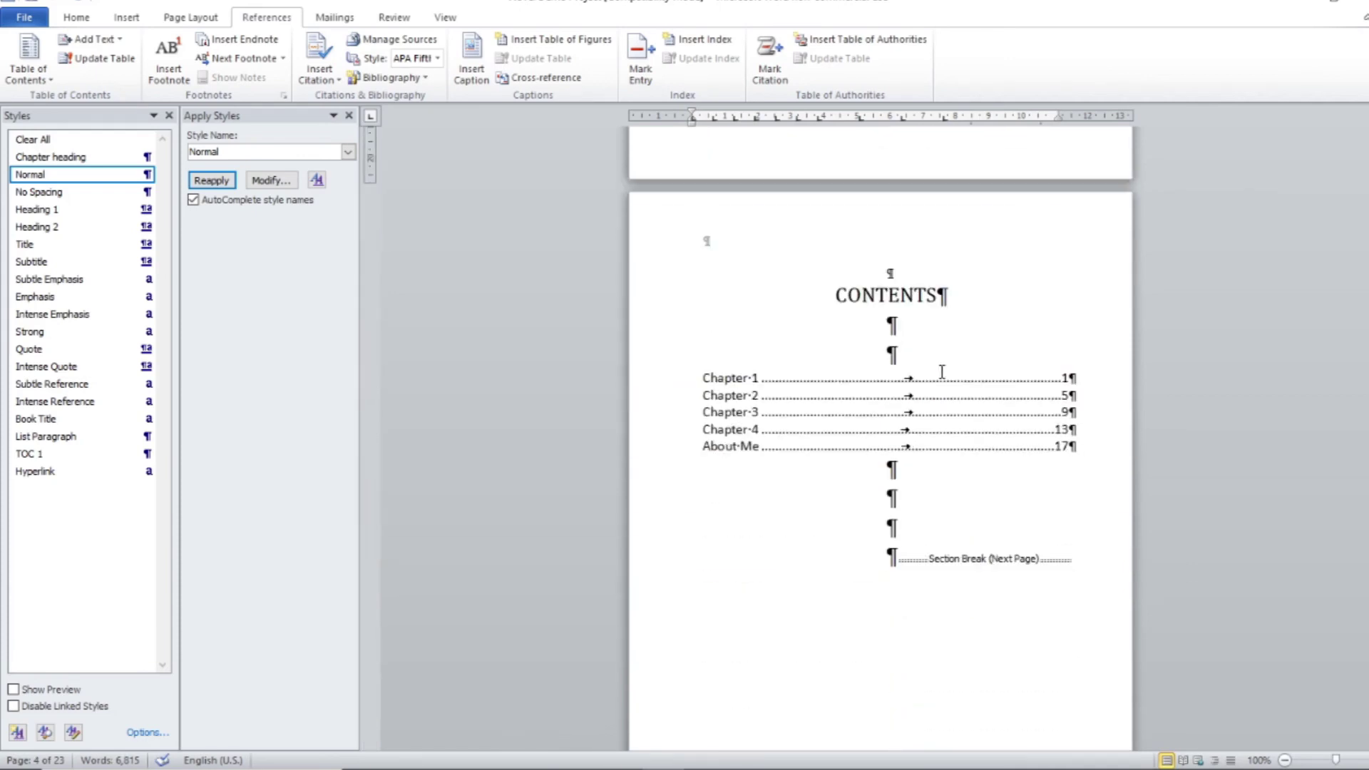
{"action": "scroll", "coordinate": [941, 370], "scroll_direction": "down", "scroll_amount": 1}
{"action": "scroll", "coordinate": [941, 371], "scroll_direction": "down", "scroll_amount": 7}
{"action": "scroll", "coordinate": [941, 371], "scroll_direction": "down", "scroll_amount": 4}
{"action": "scroll", "coordinate": [942, 370], "scroll_direction": "up", "scroll_amount": 8}
{"action": "left_click", "coordinate": [921, 327]}
{"action": "key", "text": "ctrl+Return"}
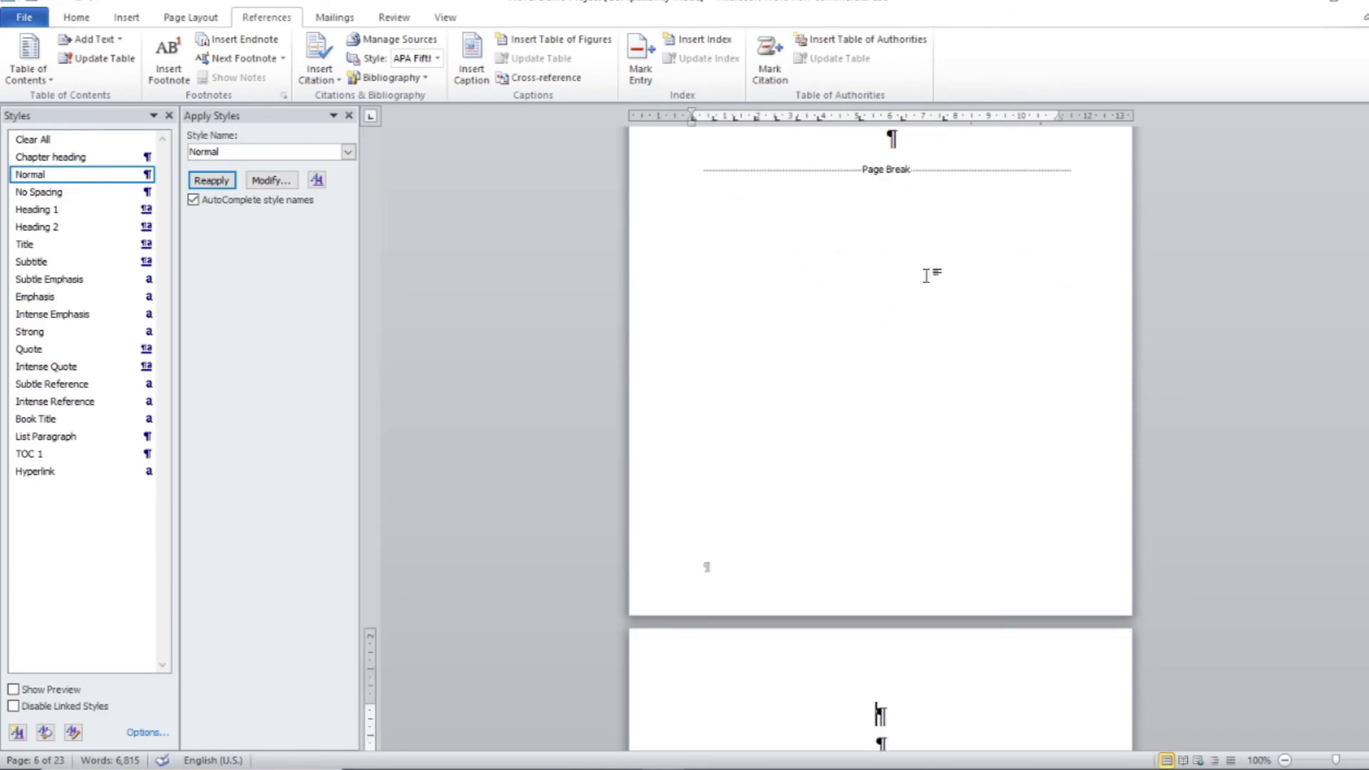
{"action": "scroll", "coordinate": [917, 277], "scroll_direction": "down", "scroll_amount": 2}
{"action": "scroll", "coordinate": [916, 276], "scroll_direction": "down", "scroll_amount": 5}
{"action": "scroll", "coordinate": [917, 275], "scroll_direction": "down", "scroll_amount": 11}
{"action": "scroll", "coordinate": [916, 276], "scroll_direction": "down", "scroll_amount": 3}
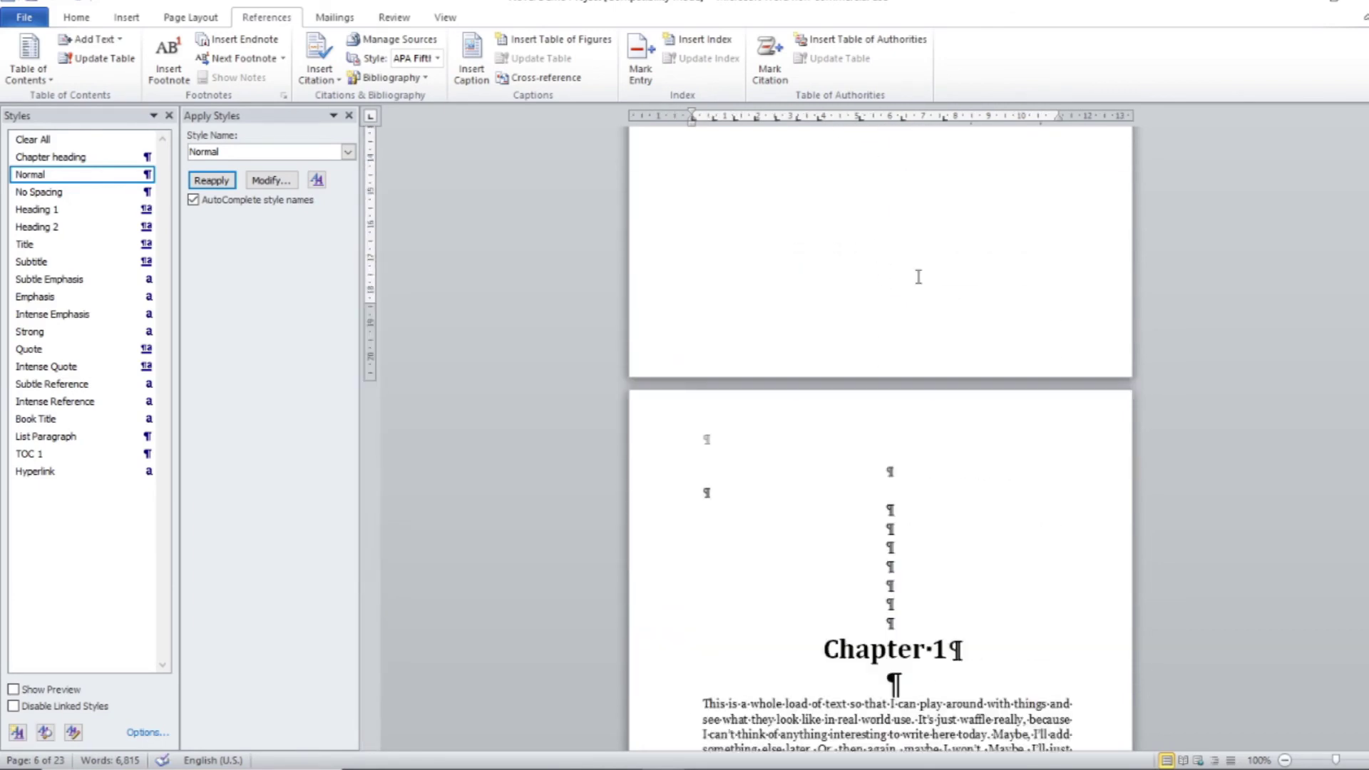
{"action": "scroll", "coordinate": [918, 277], "scroll_direction": "down", "scroll_amount": 3}
{"action": "scroll", "coordinate": [918, 278], "scroll_direction": "down", "scroll_amount": 3}
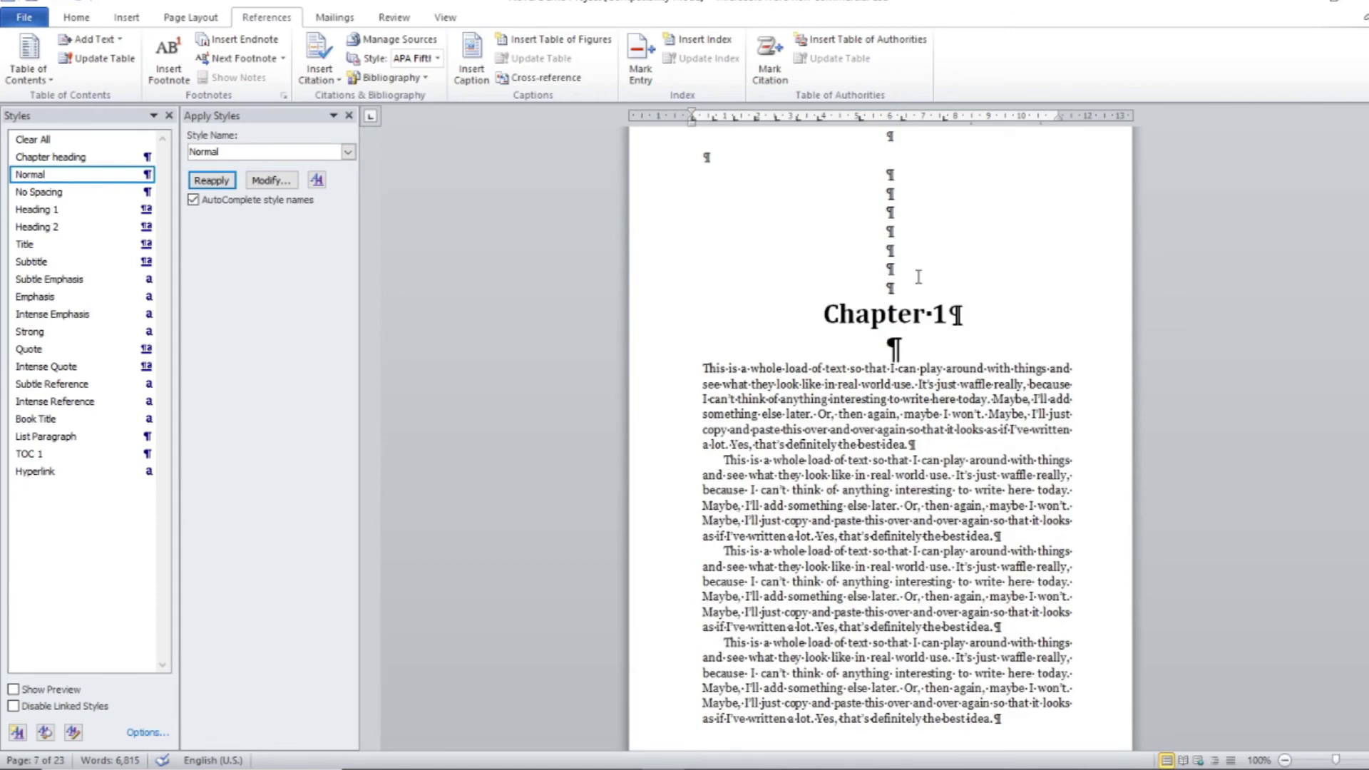
{"action": "scroll", "coordinate": [918, 277], "scroll_direction": "down", "scroll_amount": 3}
{"action": "scroll", "coordinate": [917, 278], "scroll_direction": "down", "scroll_amount": 4}
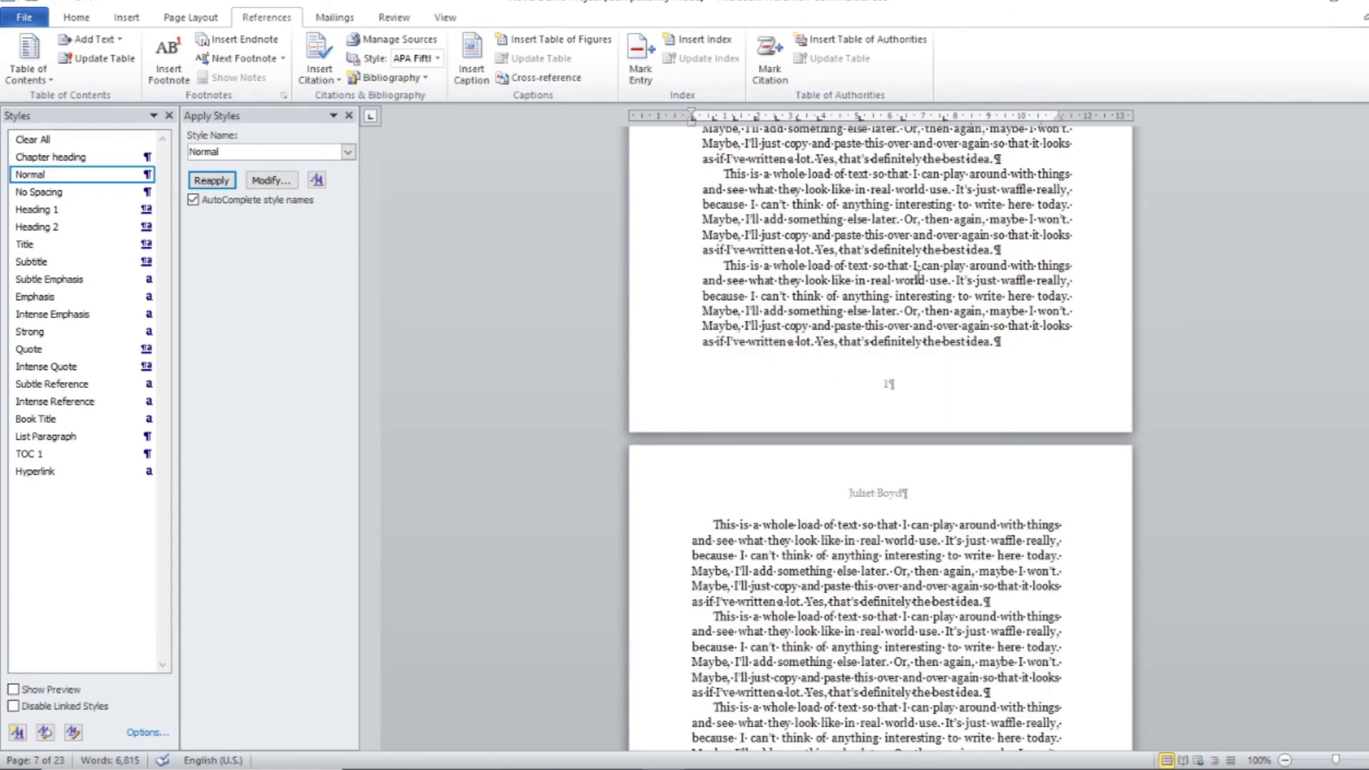
{"action": "scroll", "coordinate": [917, 276], "scroll_direction": "down", "scroll_amount": 3}
{"action": "scroll", "coordinate": [916, 276], "scroll_direction": "down", "scroll_amount": 2}
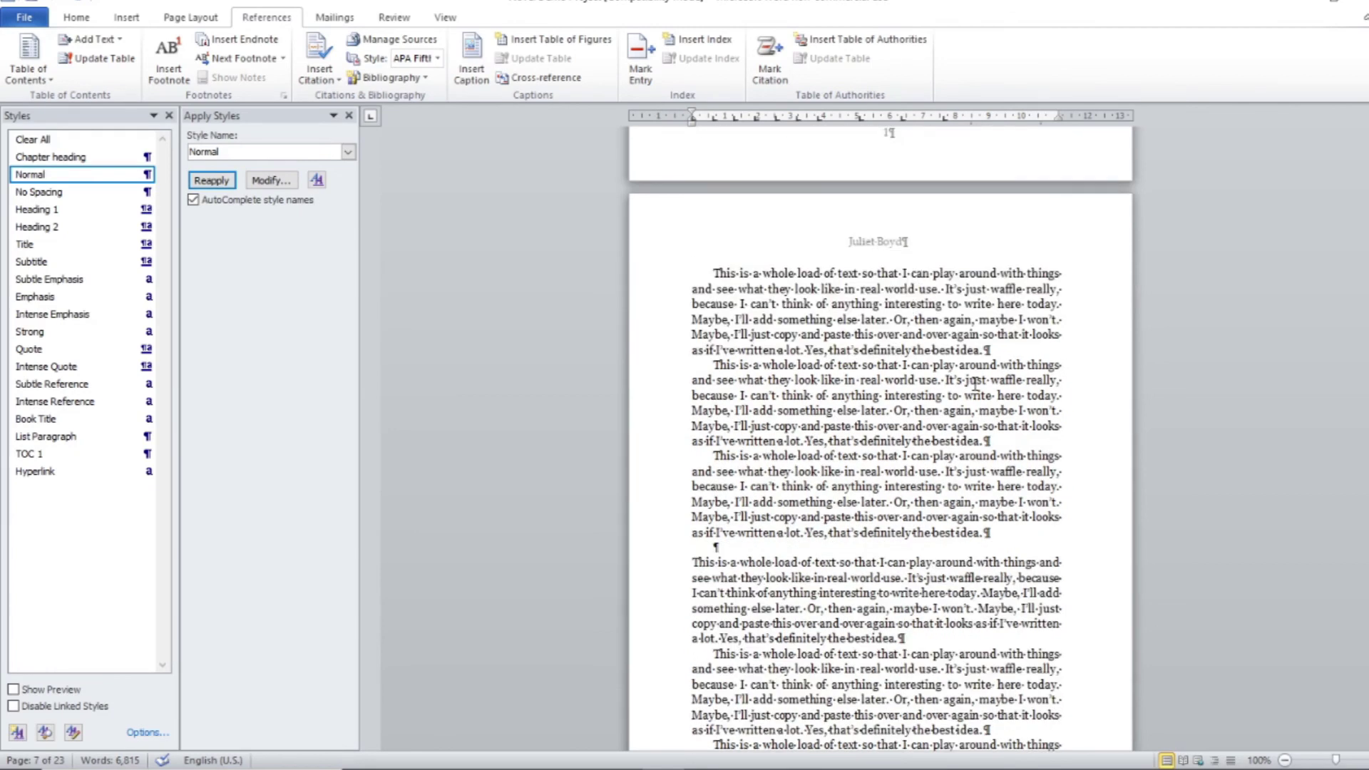
{"action": "scroll", "coordinate": [975, 382], "scroll_direction": "down", "scroll_amount": 3}
{"action": "scroll", "coordinate": [975, 381], "scroll_direction": "down", "scroll_amount": 1}
{"action": "scroll", "coordinate": [976, 381], "scroll_direction": "down", "scroll_amount": 8}
{"action": "scroll", "coordinate": [974, 383], "scroll_direction": "down", "scroll_amount": 5}
{"action": "scroll", "coordinate": [975, 381], "scroll_direction": "down", "scroll_amount": 11}
{"action": "scroll", "coordinate": [975, 384], "scroll_direction": "down", "scroll_amount": 2}
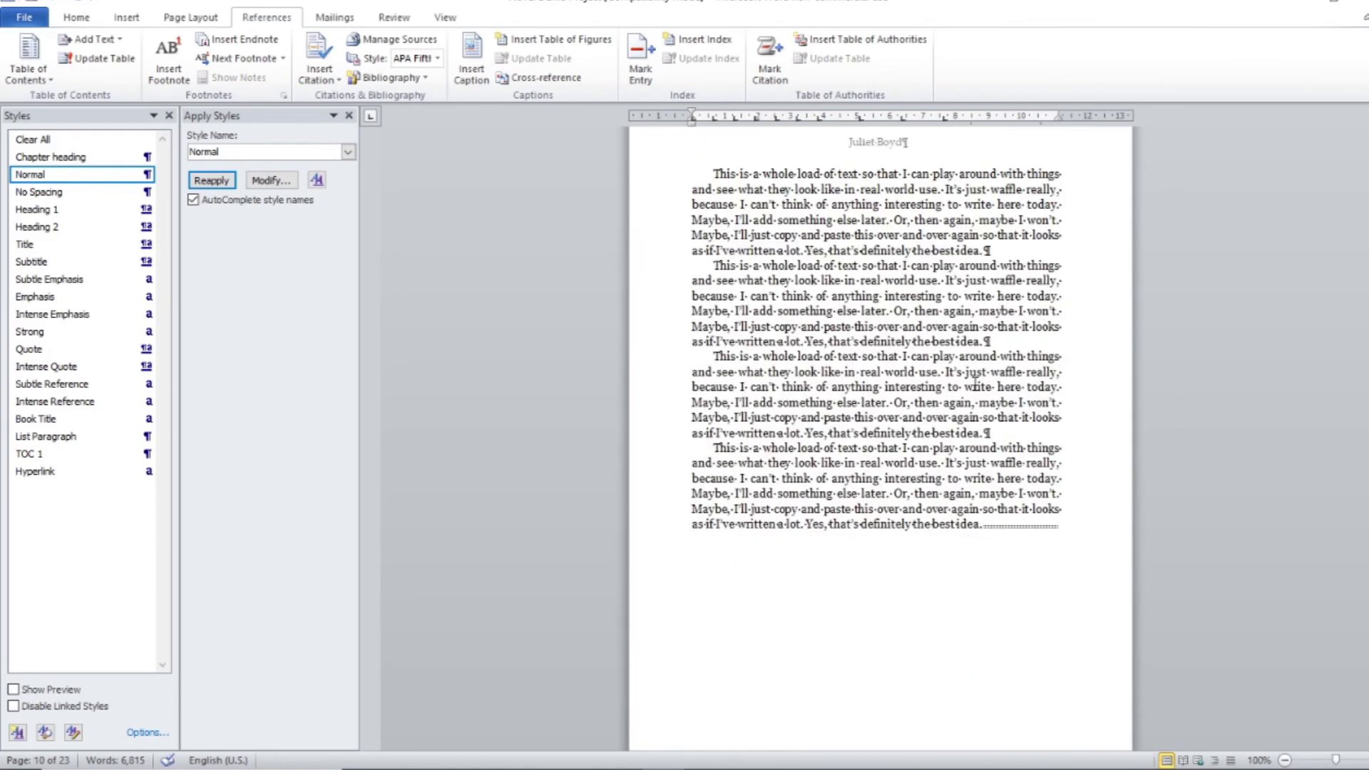
{"action": "scroll", "coordinate": [975, 383], "scroll_direction": "up", "scroll_amount": 1}
{"action": "scroll", "coordinate": [975, 381], "scroll_direction": "up", "scroll_amount": 1}
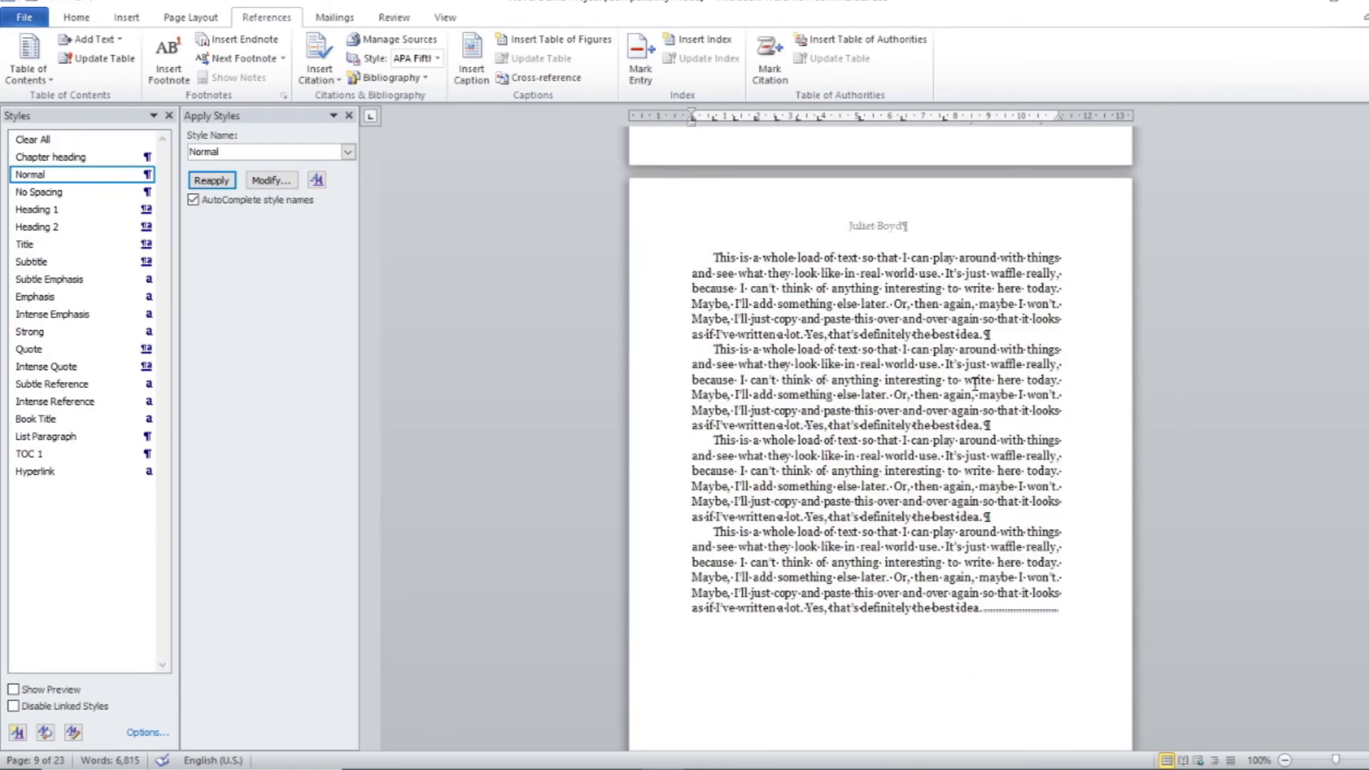
{"action": "scroll", "coordinate": [976, 381], "scroll_direction": "down", "scroll_amount": 5}
{"action": "scroll", "coordinate": [973, 386], "scroll_direction": "down", "scroll_amount": 4}
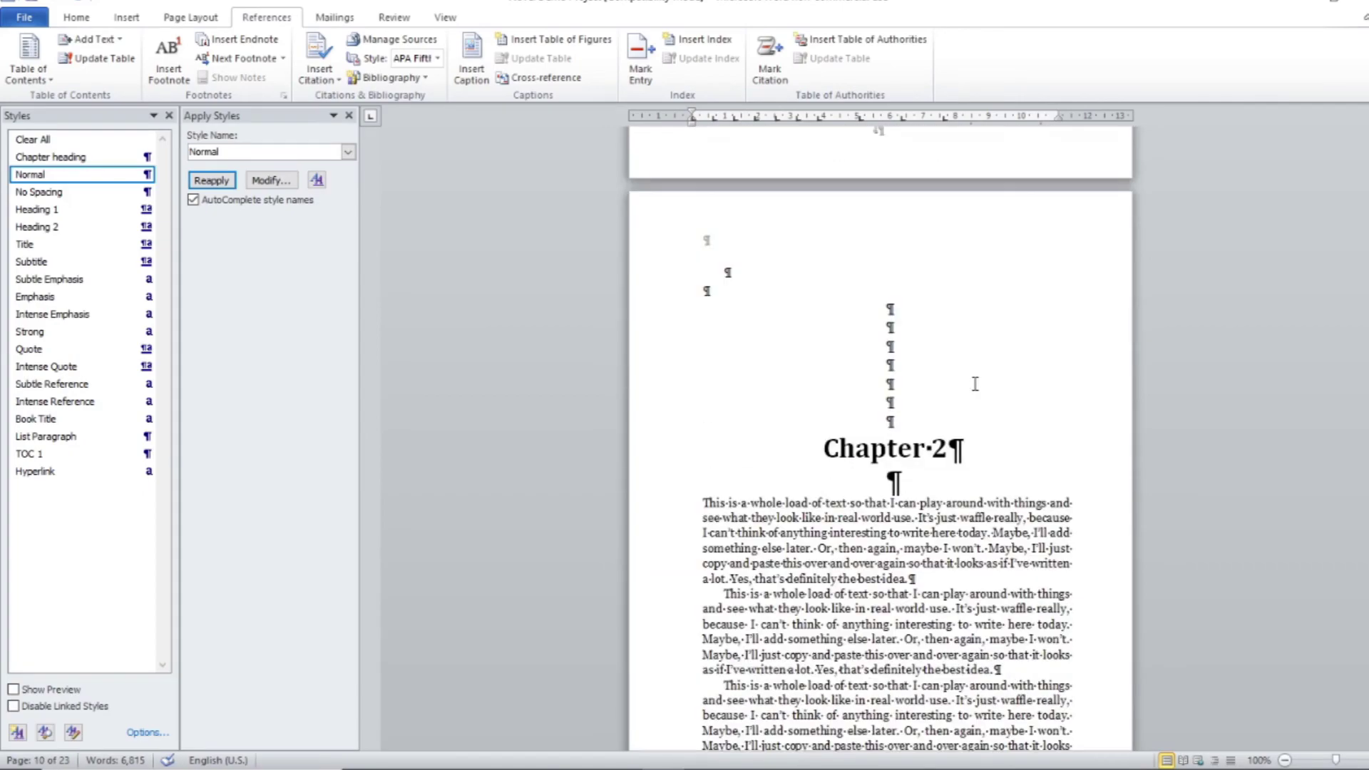